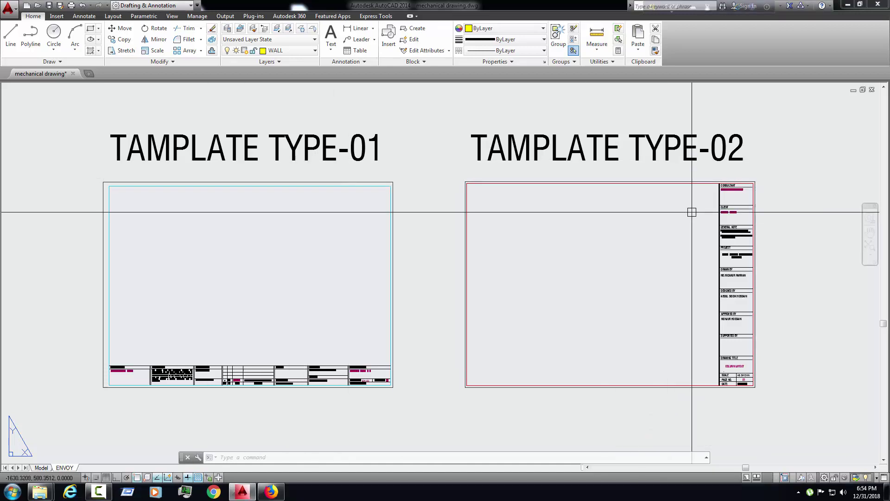
scroll(204, 370, "up", 4)
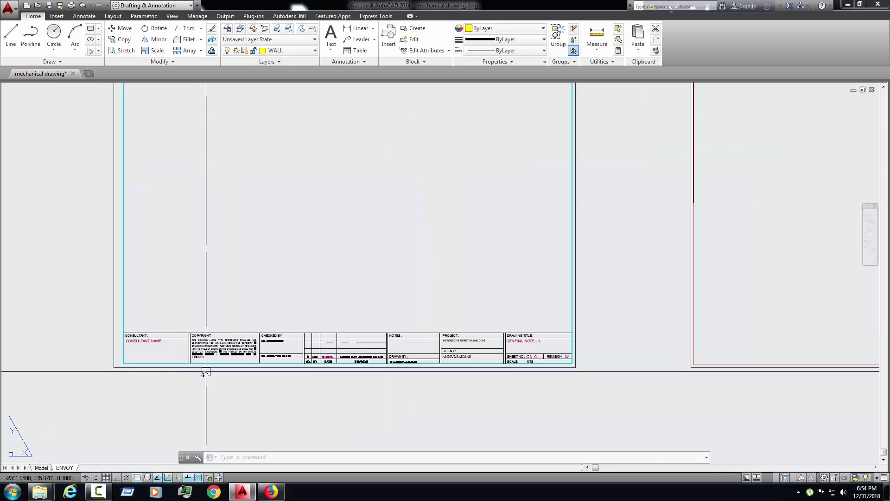
scroll(206, 372, "up", 2)
scroll(217, 388, "up", 2)
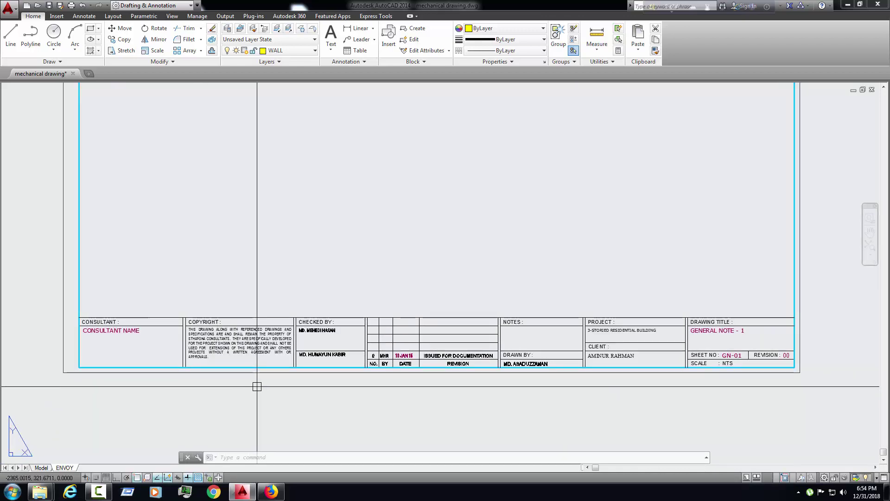
Pan around the TYPE-01 and TYPE-02 template sheets to review their title-block cells.
middle_click_drag(257, 386, 258, 401)
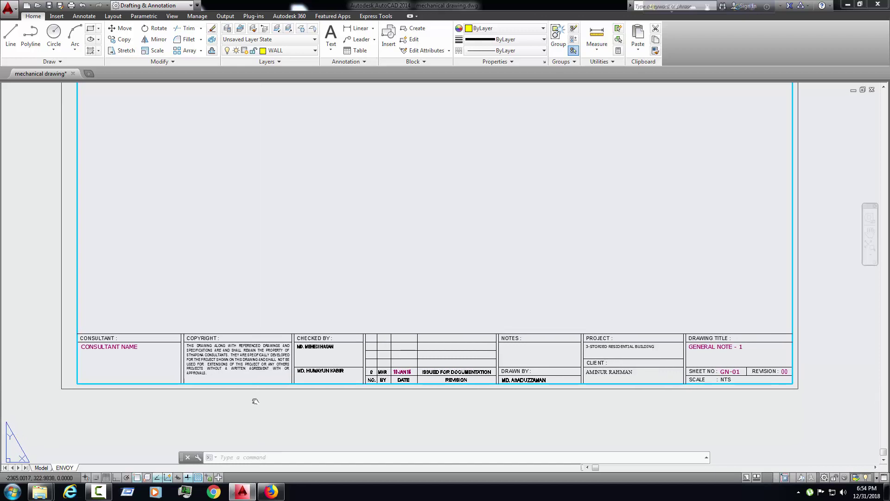
scroll(187, 398, "up", 1)
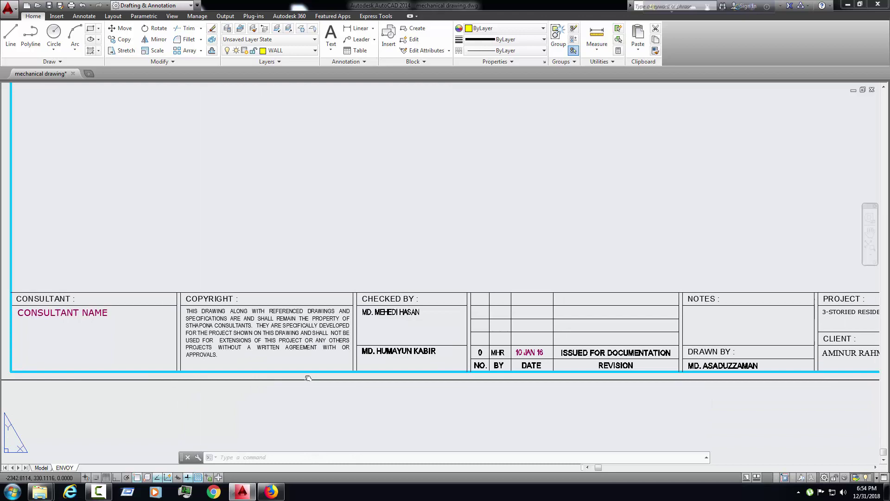
middle_click_drag(189, 387, 35, 377)
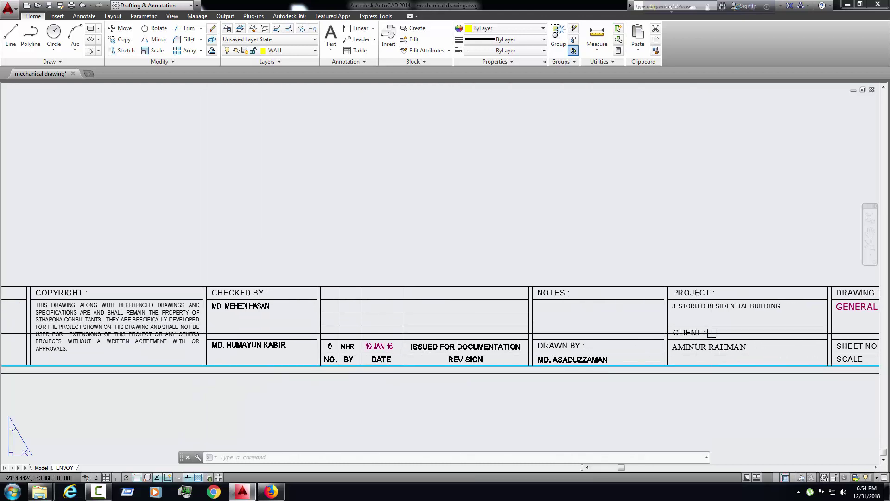
middle_click_drag(511, 369, 383, 369)
scroll(448, 364, "down", 3)
scroll(448, 364, "down", 1)
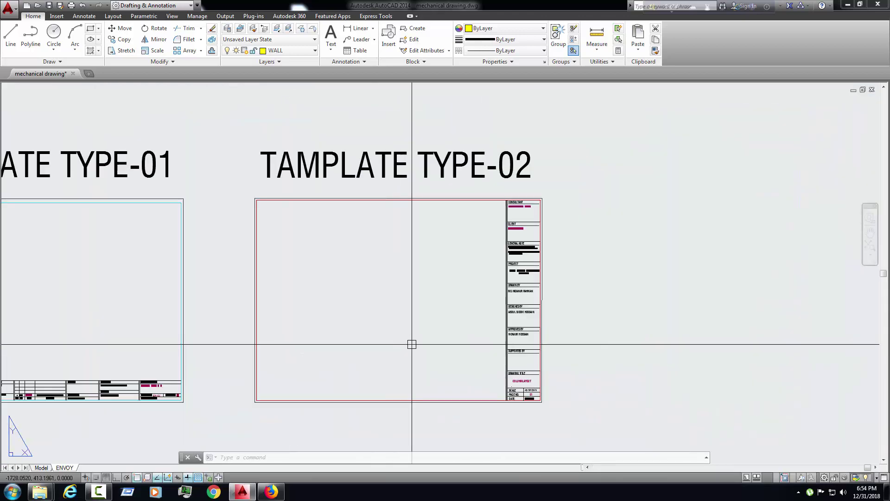
scroll(411, 341, "up", 2)
scroll(487, 209, "up", 2)
scroll(531, 147, "up", 2)
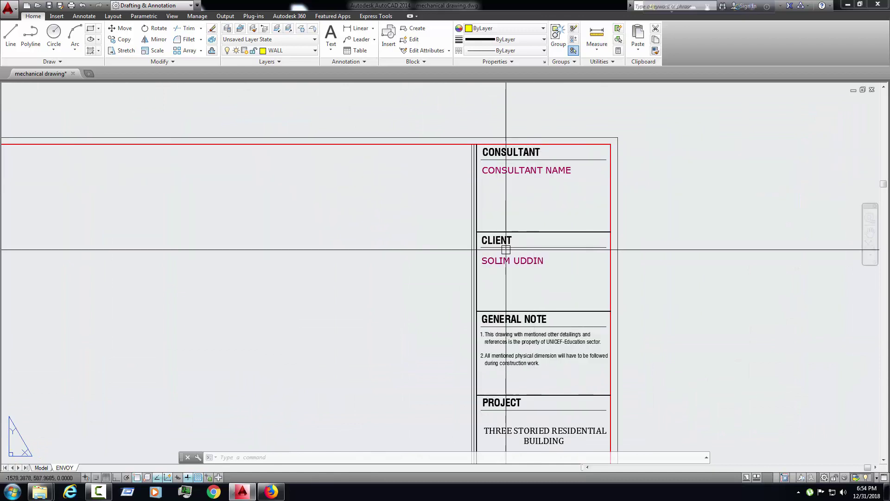
middle_click_drag(506, 275, 506, 191)
middle_click_drag(549, 317, 549, 229)
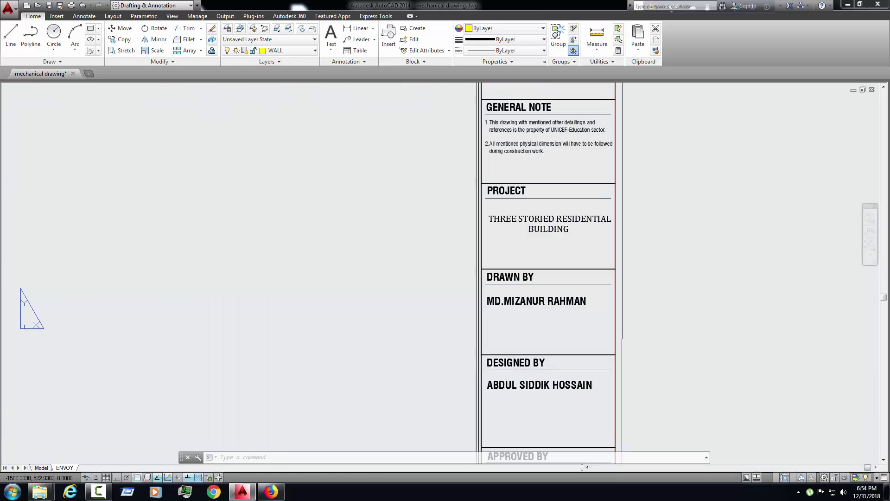
scroll(550, 306, "down", 3)
scroll(550, 230, "down", 2)
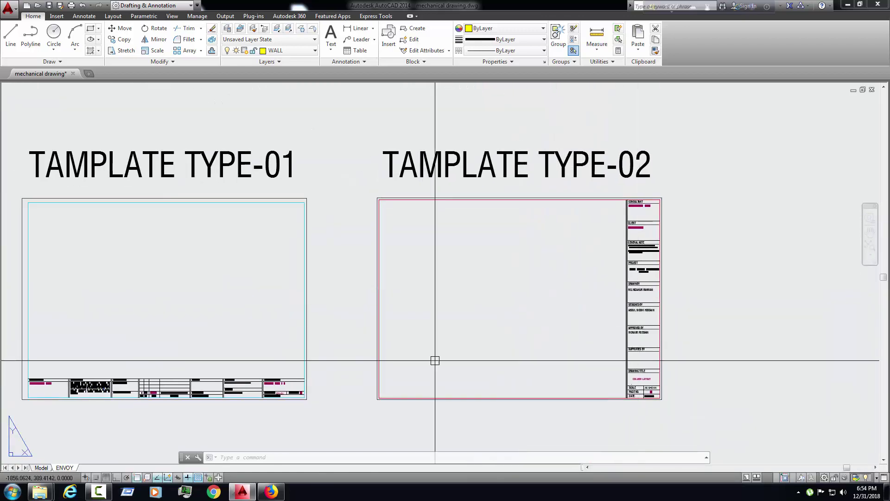
middle_click_drag(431, 362, 453, 359)
scroll(307, 390, "up", 4)
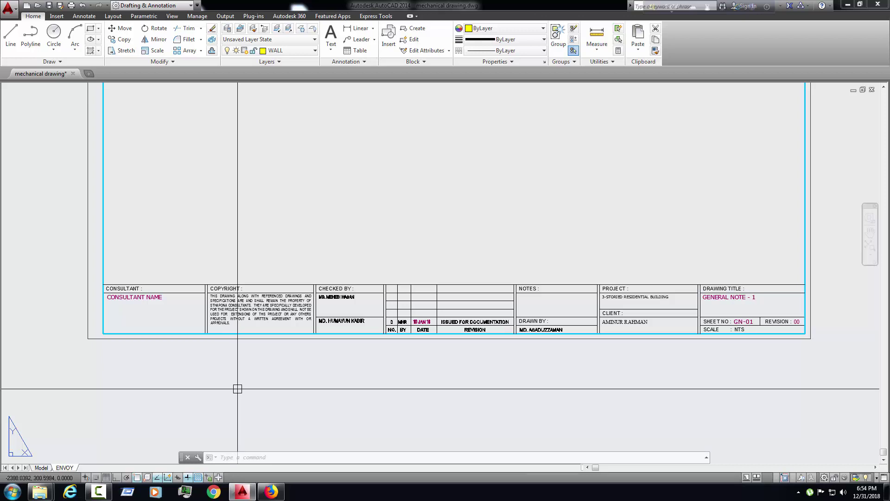
middle_click_drag(233, 393, 274, 393)
scroll(273, 392, "up", 2)
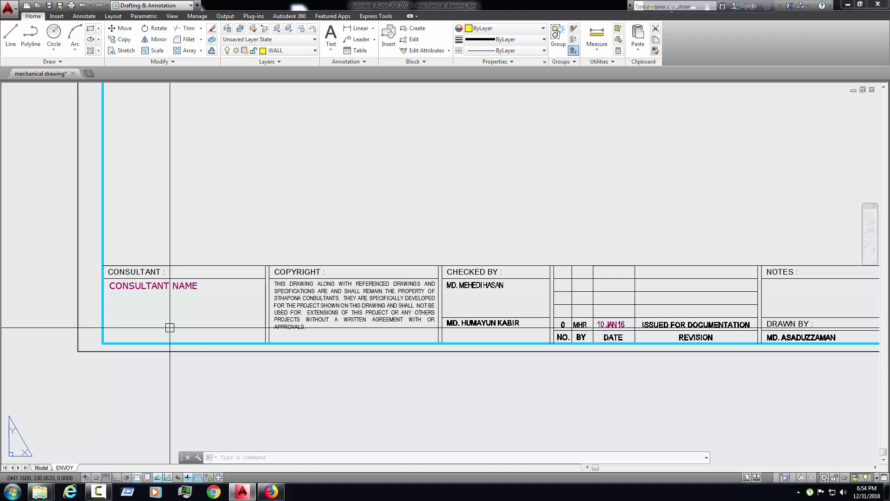
middle_click_drag(170, 327, 69, 327)
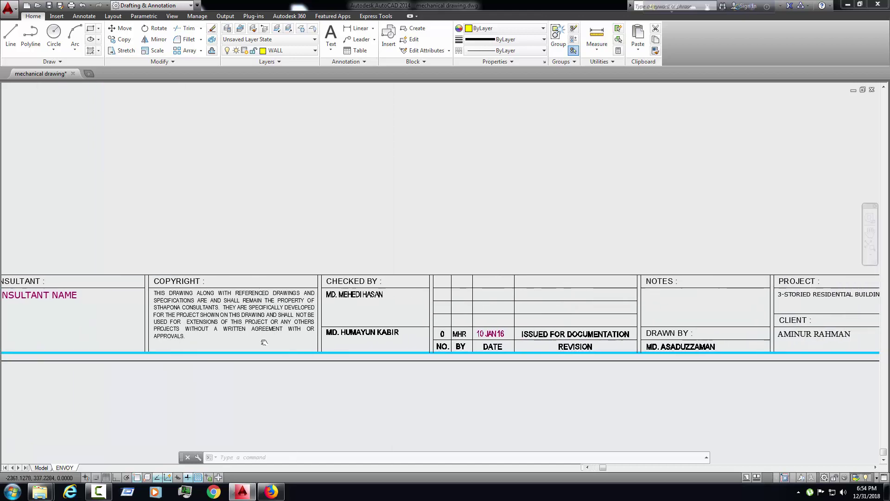
scroll(223, 323, "up", 2)
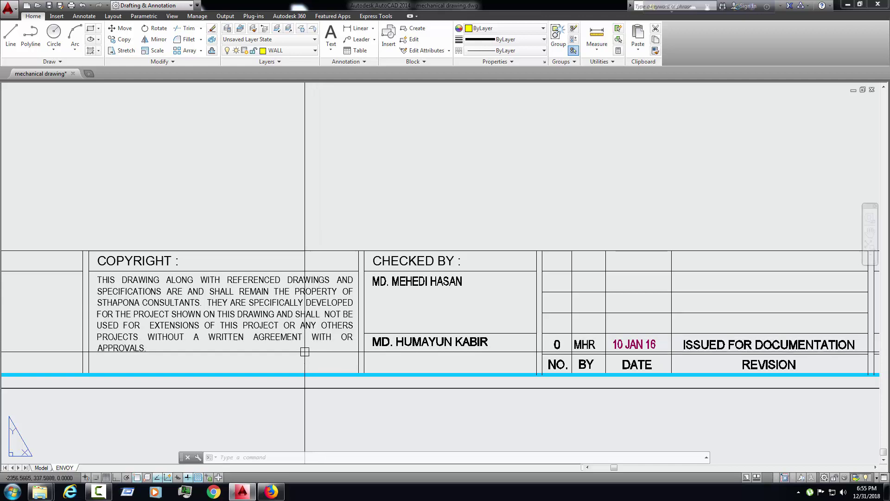
middle_click_drag(301, 347, 239, 352)
middle_click_drag(402, 368, 291, 372)
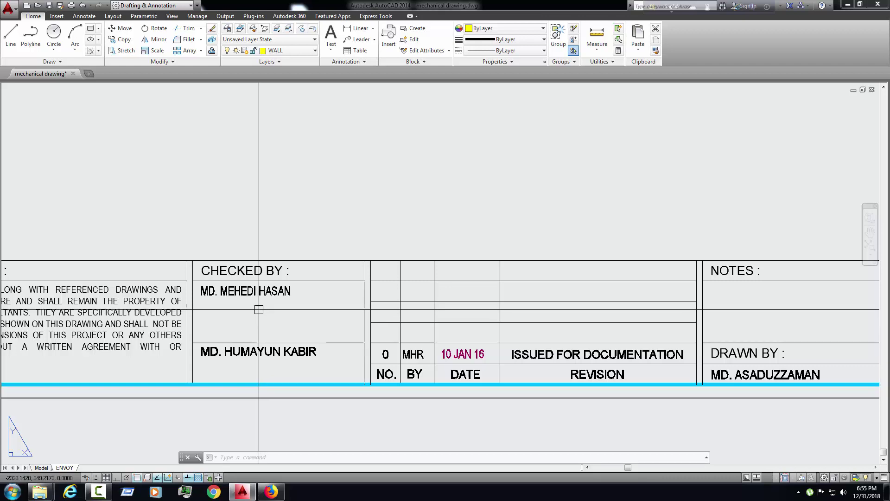
middle_click_drag(258, 308, 155, 357)
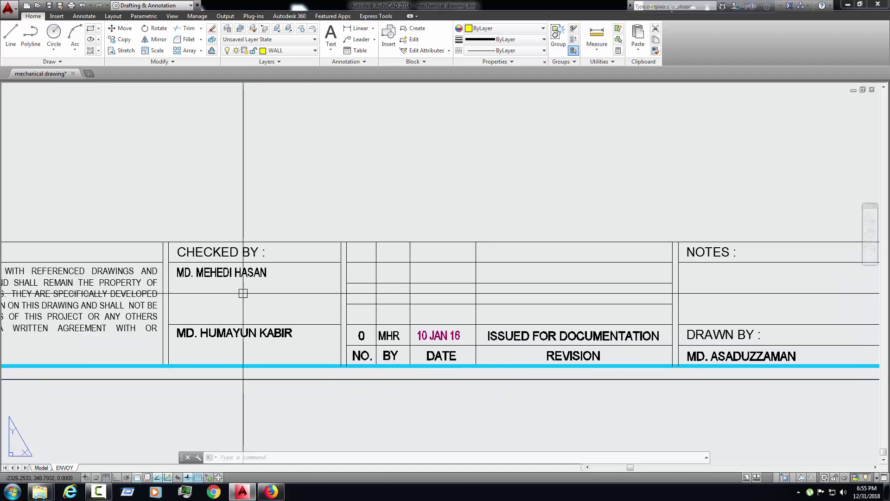
scroll(209, 357, "up", 2)
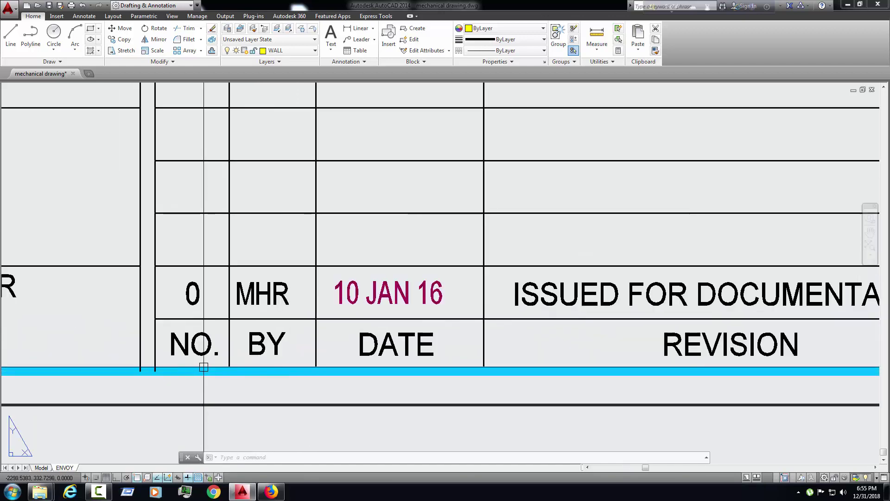
scroll(209, 357, "down", 2)
scroll(233, 357, "up", 1)
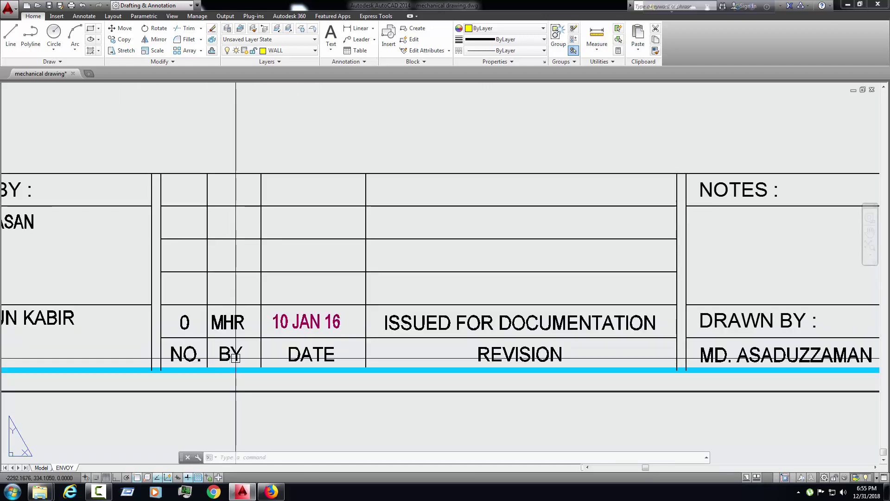
Inspect the revision table, NOTES, DRAWING TITLE, SHEET NO, SCALE and REVISION cells of the template.
middle_click_drag(328, 359, 313, 357)
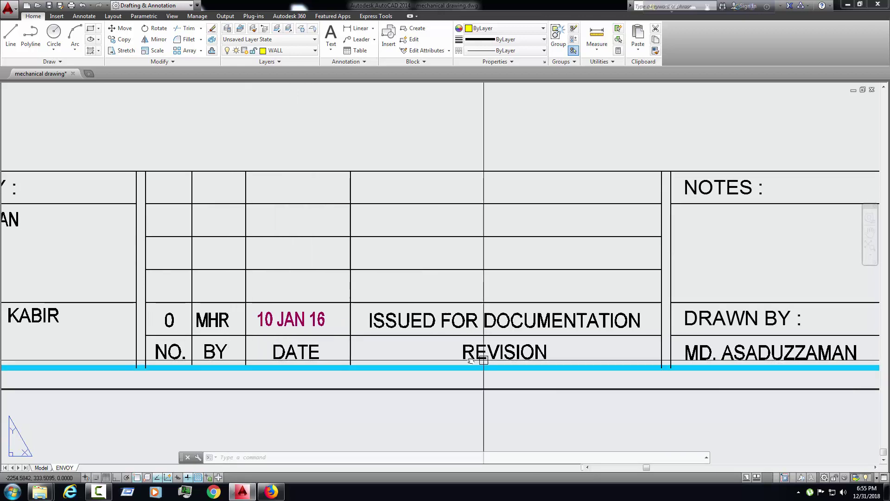
middle_click_drag(482, 360, 434, 363)
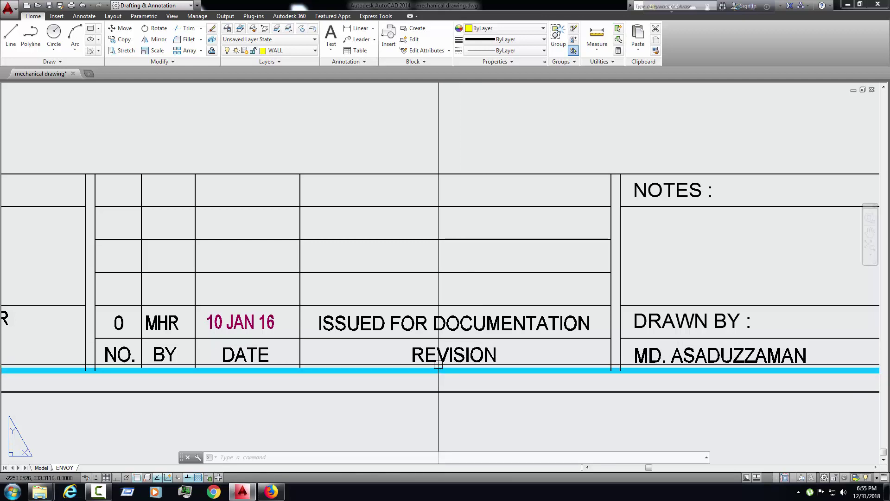
middle_click_drag(439, 367, 334, 368)
scroll(408, 369, "up", 2)
scroll(409, 369, "down", 1)
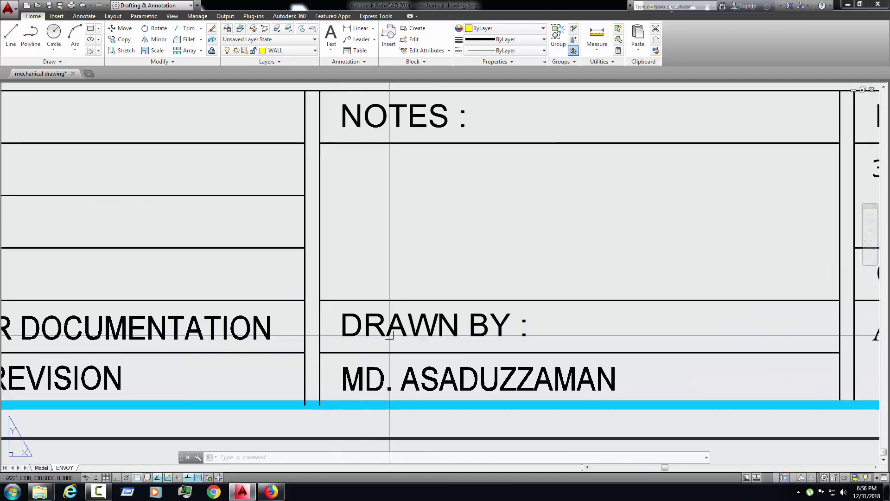
scroll(409, 369, "down", 2)
scroll(375, 367, "down", 1)
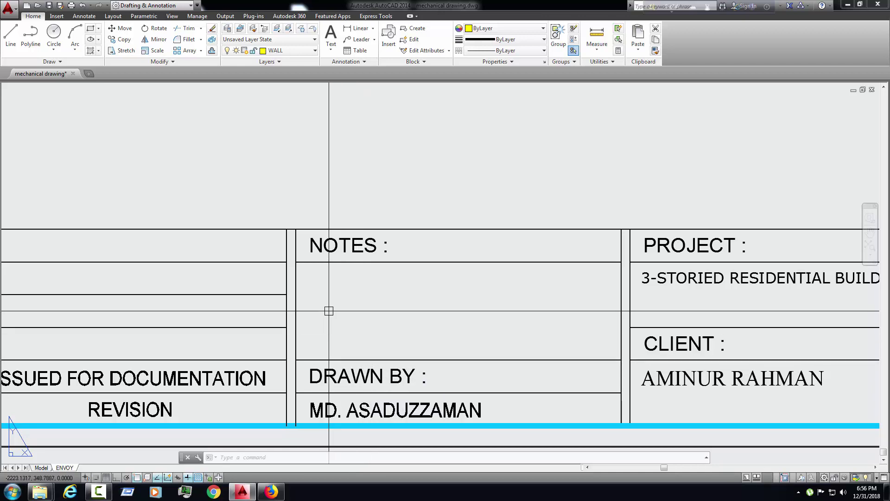
middle_click_drag(375, 405, 329, 299)
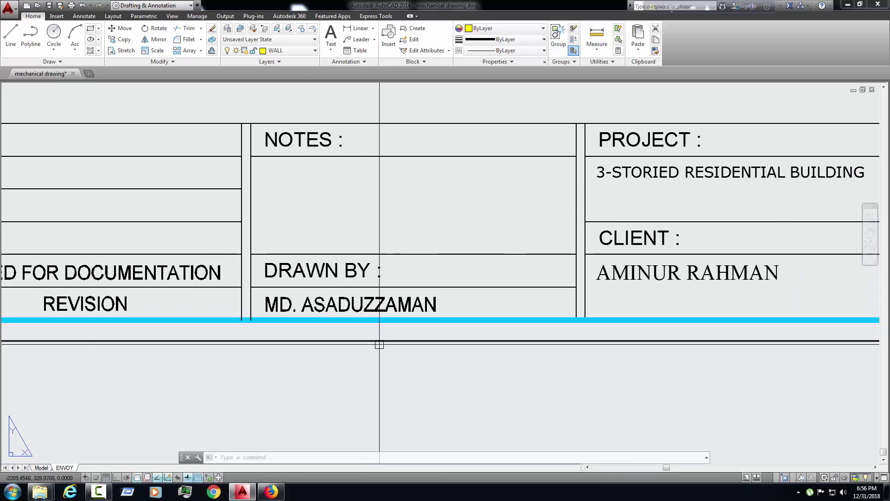
middle_click_drag(382, 345, 342, 383)
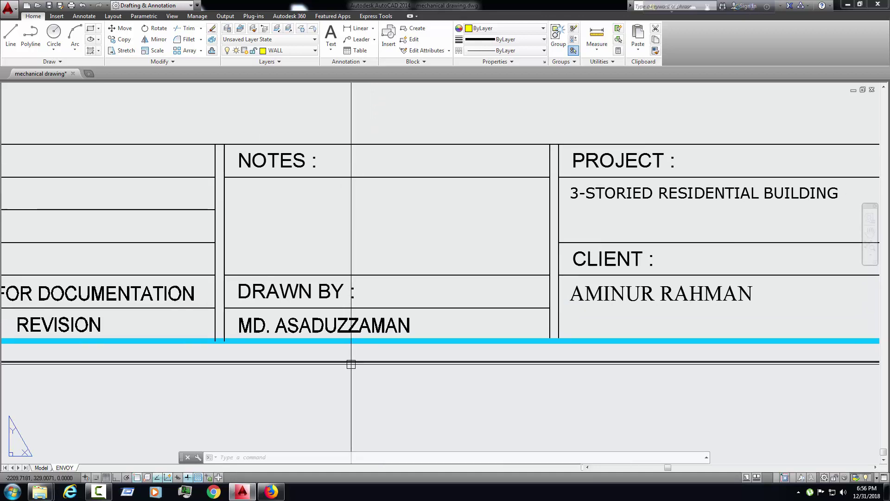
scroll(342, 383, "down", 2)
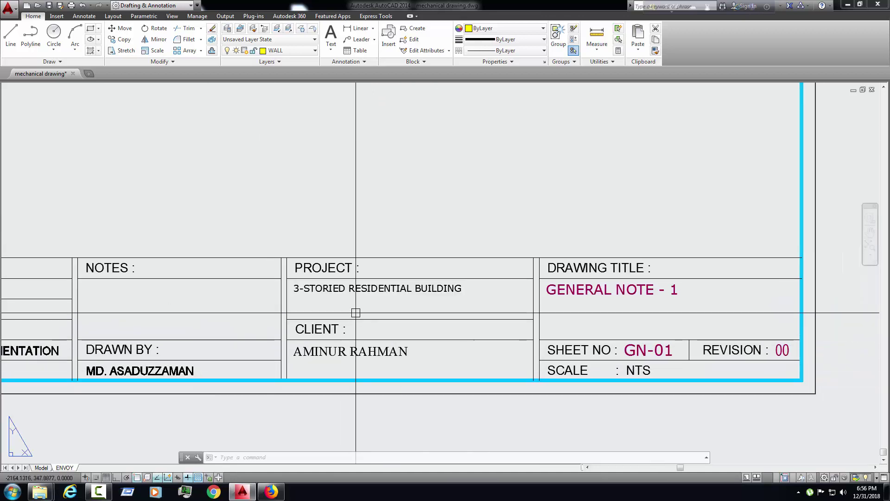
scroll(358, 294, "up", 1)
scroll(350, 302, "up", 1)
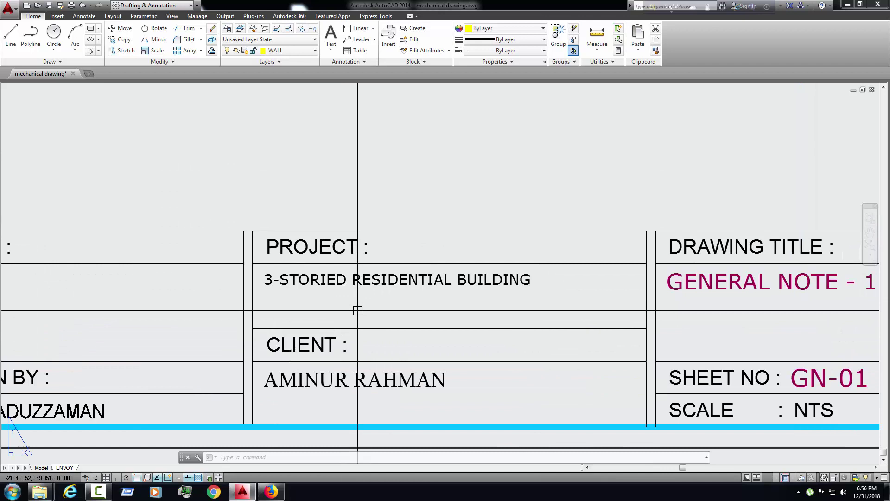
middle_click_drag(356, 313, 346, 267)
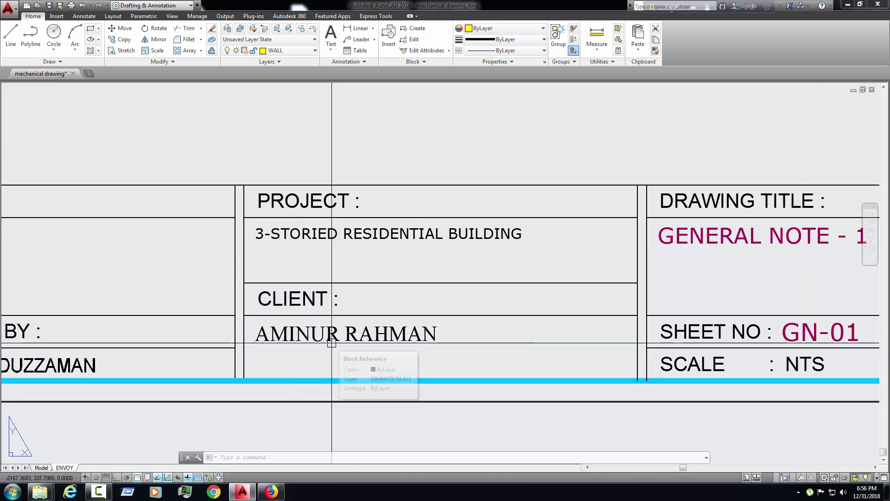
middle_click_drag(335, 347, 310, 347)
middle_click_drag(634, 297, 369, 308)
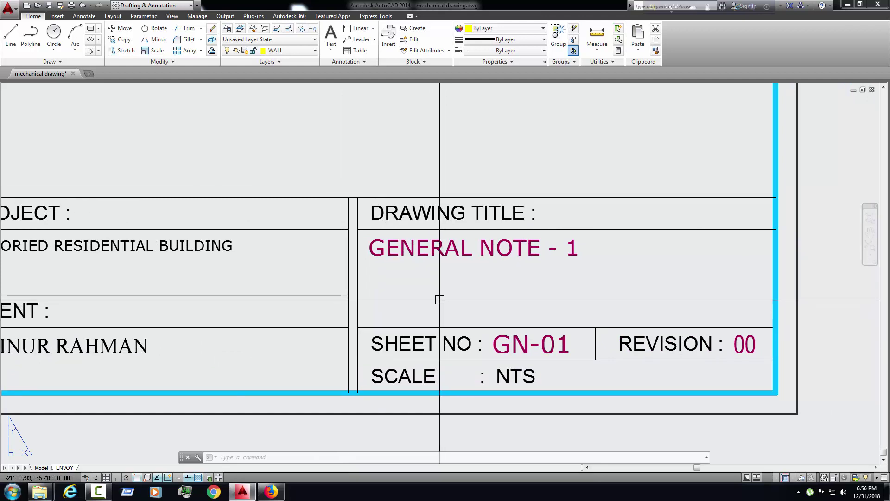
middle_click_drag(459, 348, 417, 328)
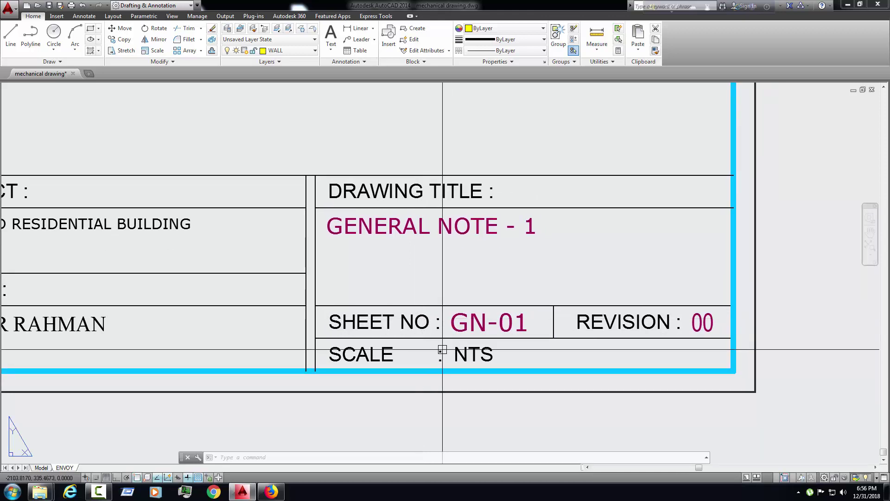
middle_click_drag(450, 369, 304, 380)
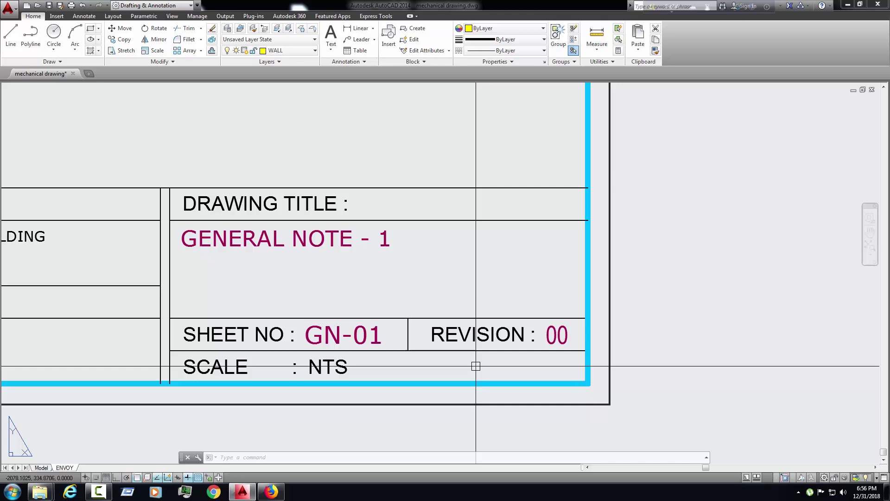
scroll(475, 365, "down", 4)
scroll(487, 369, "up", 1)
middle_click_drag(580, 378, 614, 378)
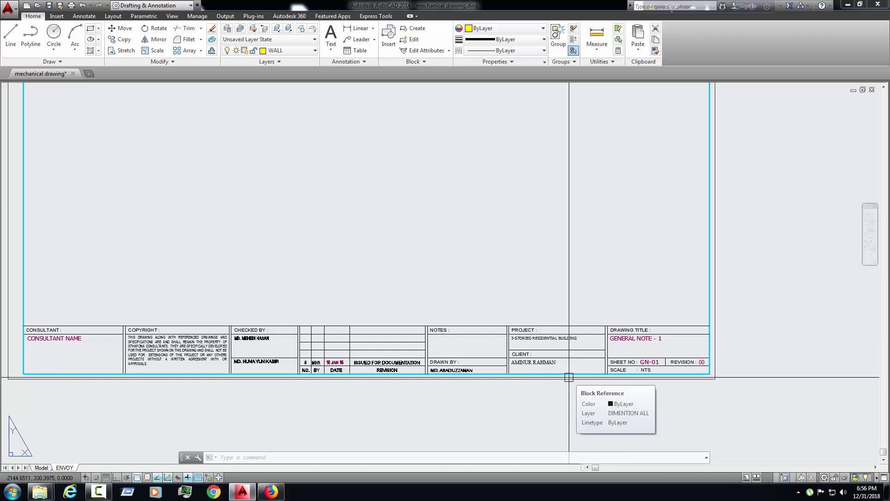
scroll(569, 377, "down", 3)
scroll(522, 382, "up", 1)
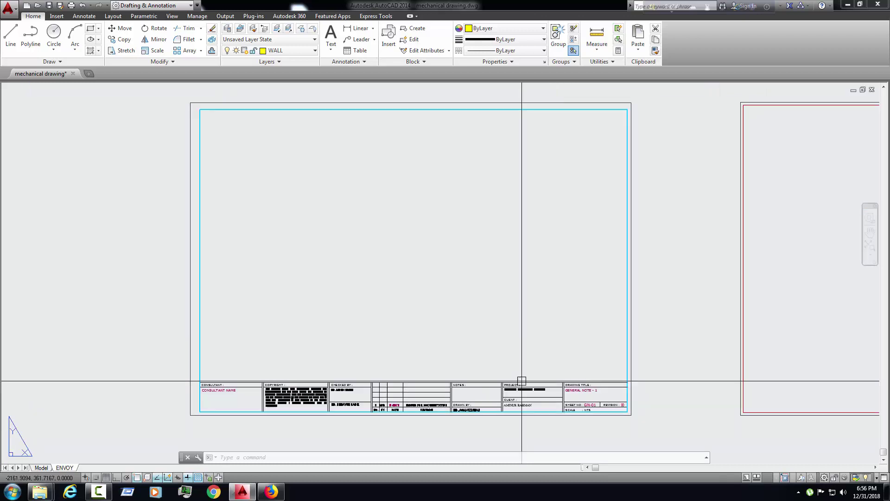
middle_click_drag(522, 381, 525, 398)
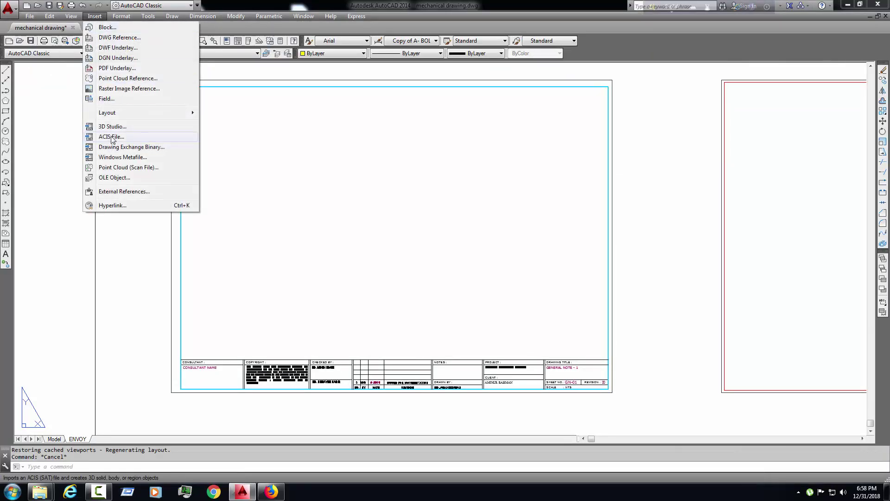
mouse_move(107, 113)
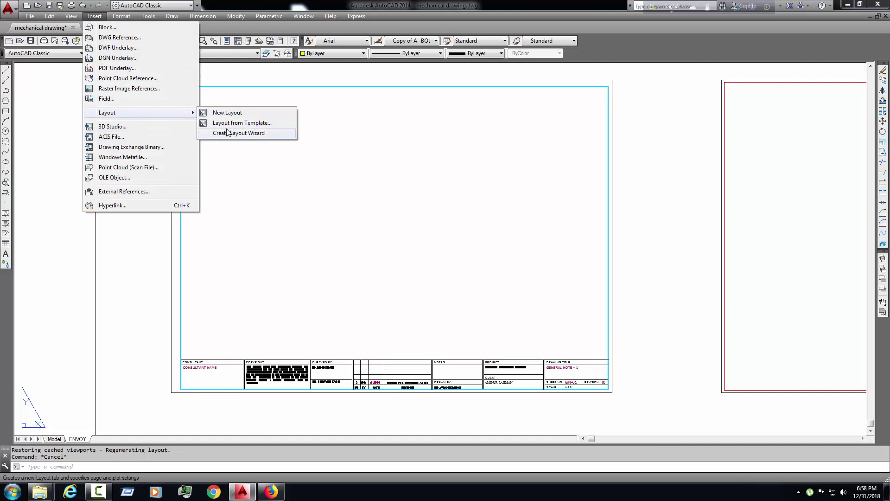
Run the Create Layout wizard: name A3, A3 paper size in millimetres, no title block, through to Finish.
left_click(229, 134)
type("A3")
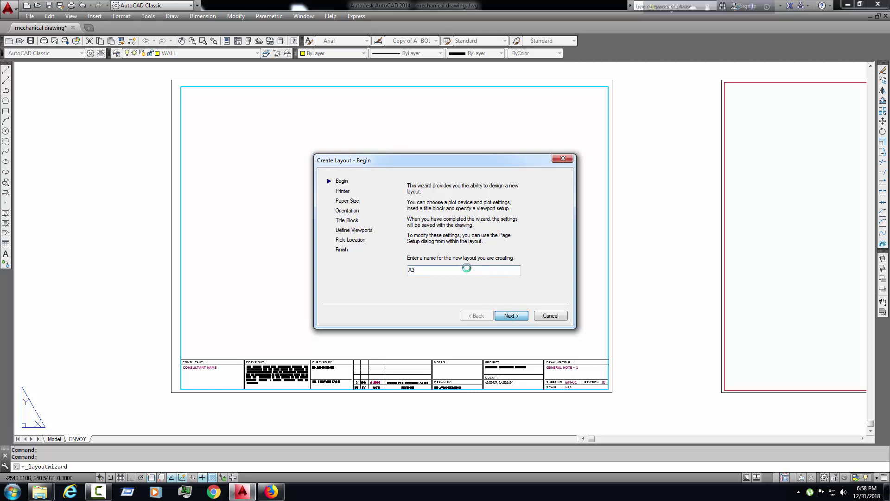
key("Return")
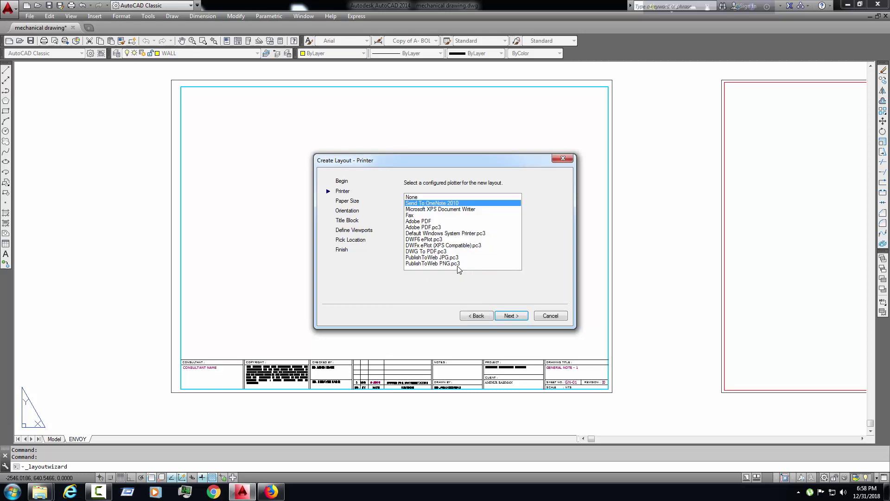
left_click(514, 317)
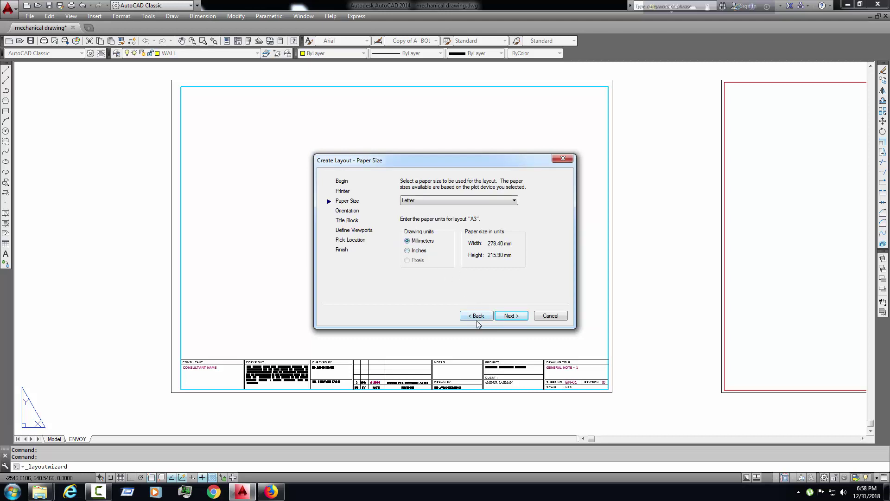
left_click(491, 202)
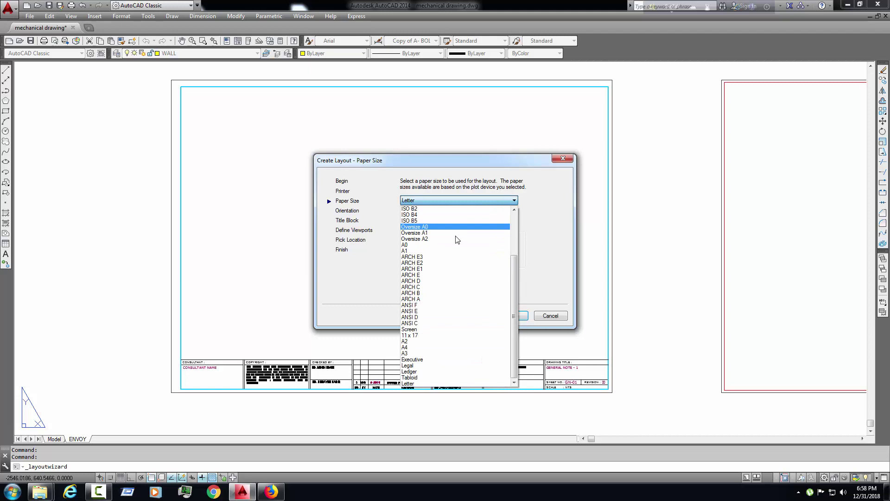
left_click(425, 354)
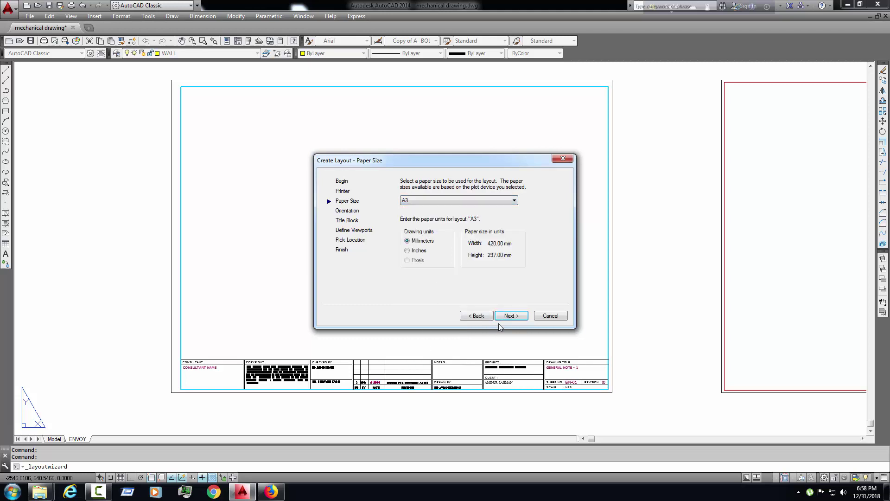
left_click(511, 316)
left_click(511, 316)
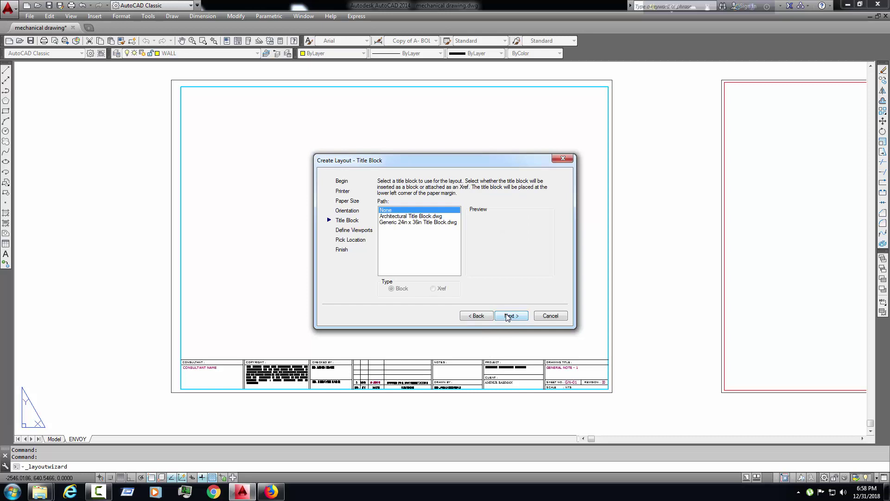
left_click(509, 317)
left_click(512, 317)
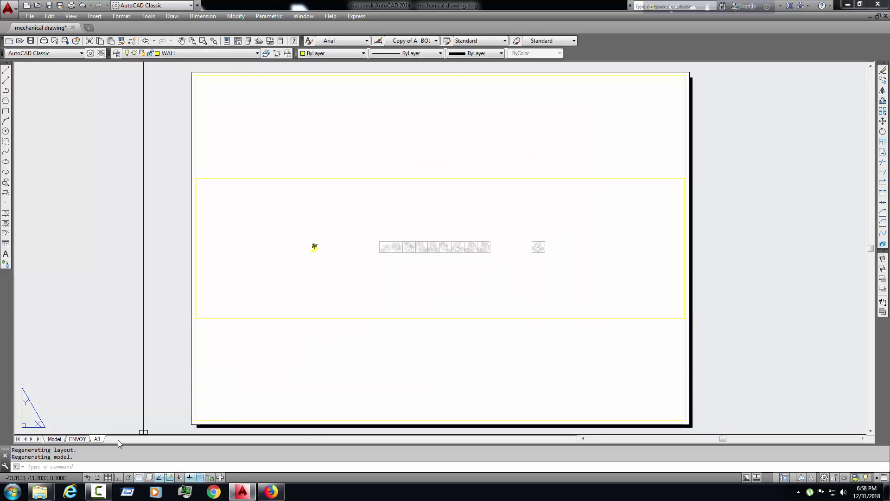
scroll(457, 269, "down", 2)
scroll(428, 288, "down", 2)
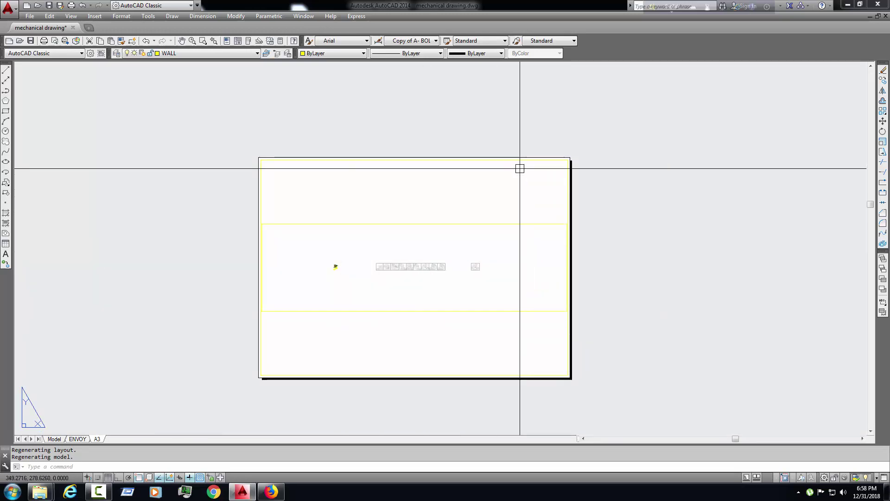
scroll(520, 167, "up", 2)
Select the layout viewport and set its colour to Blue, then reselect it to verify.
left_click(520, 196)
scroll(237, 325, "down", 1)
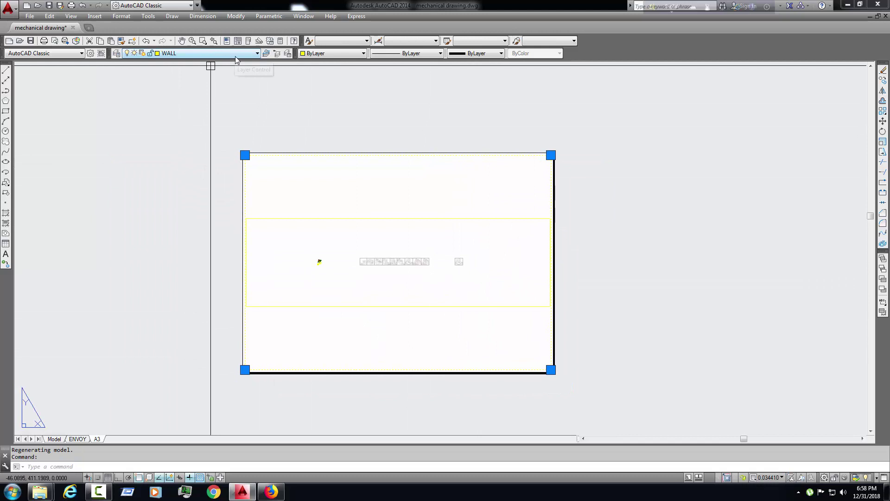
left_click(363, 54)
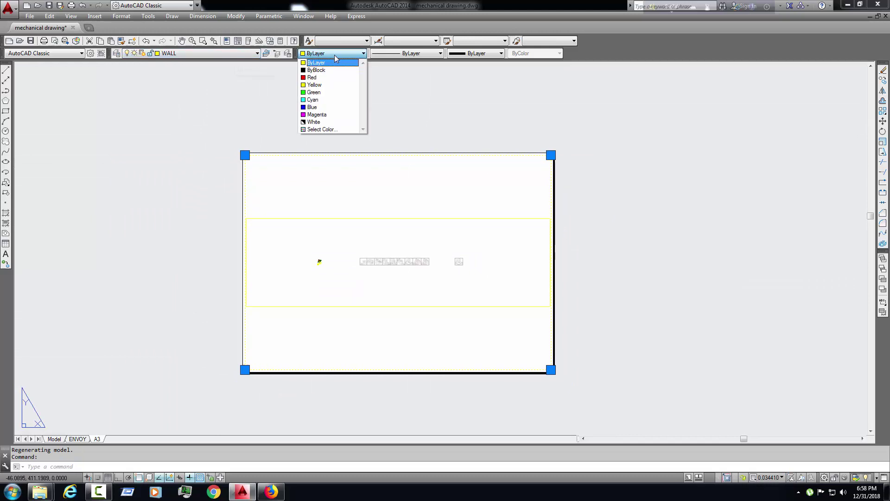
left_click(315, 107)
key("Escape")
scroll(444, 240, "up", 1)
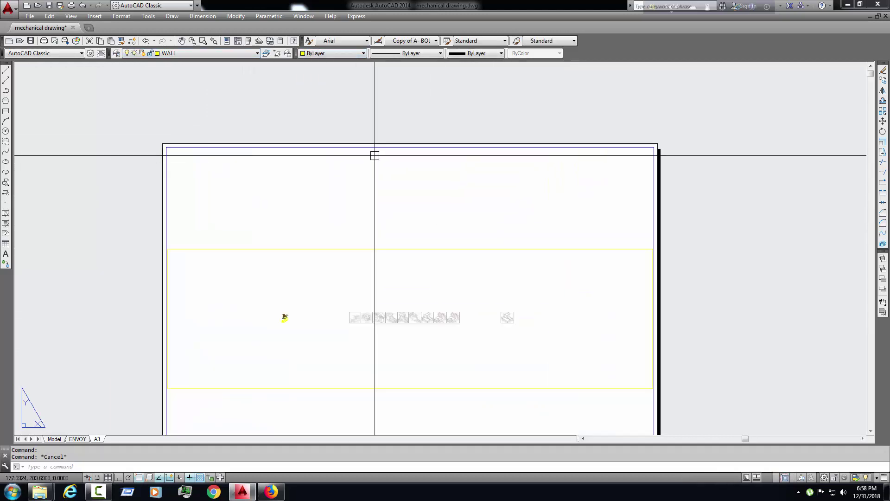
left_click(374, 155)
scroll(375, 155, "down", 1)
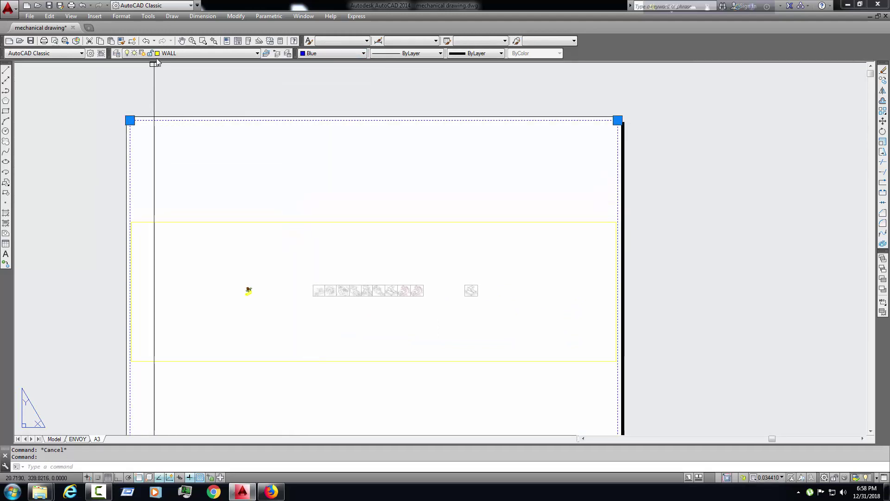
scroll(362, 150, "down", 1)
Copy the blue viewport, placing the duplicate to the right of the original.
key("Escape")
type("CO")
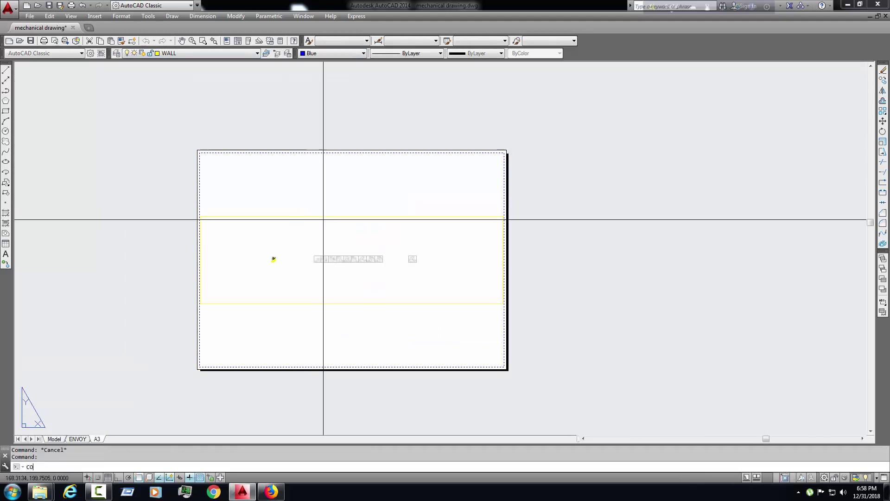
key("Return")
scroll(324, 220, "down", 1)
left_click(317, 254)
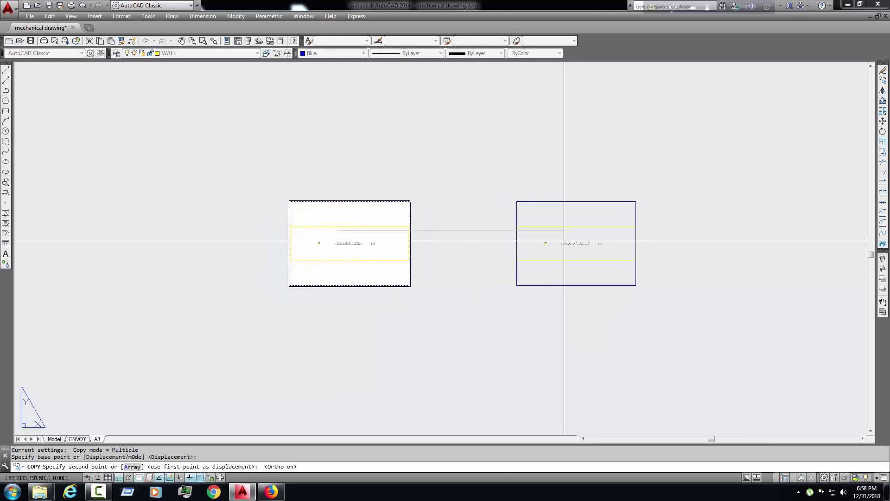
left_click(564, 242)
scroll(563, 242, "up", 3)
scroll(488, 258, "down", 1)
key("Escape")
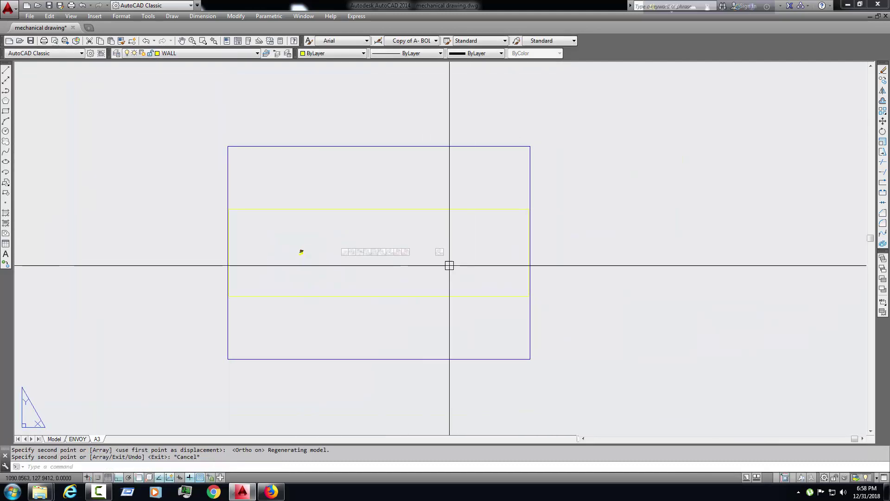
scroll(301, 251, "up", 1)
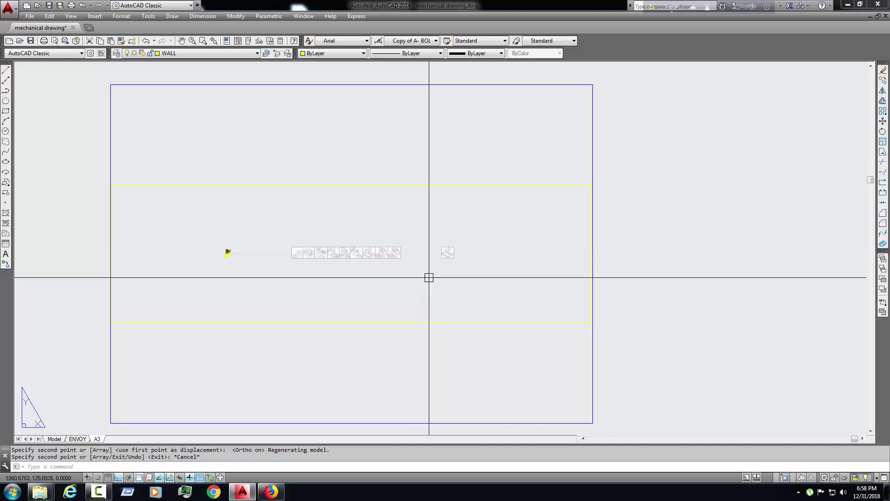
middle_click_drag(421, 250, 410, 255)
key("Escape")
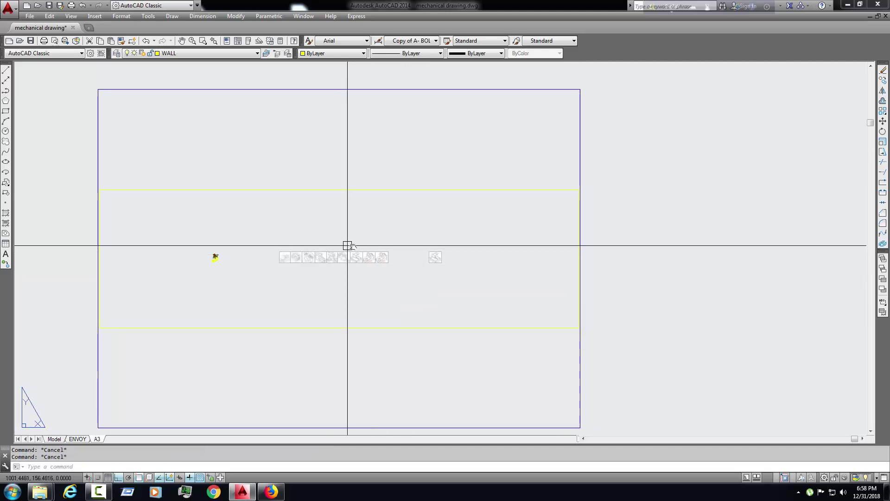
middle_click_drag(329, 256, 359, 251)
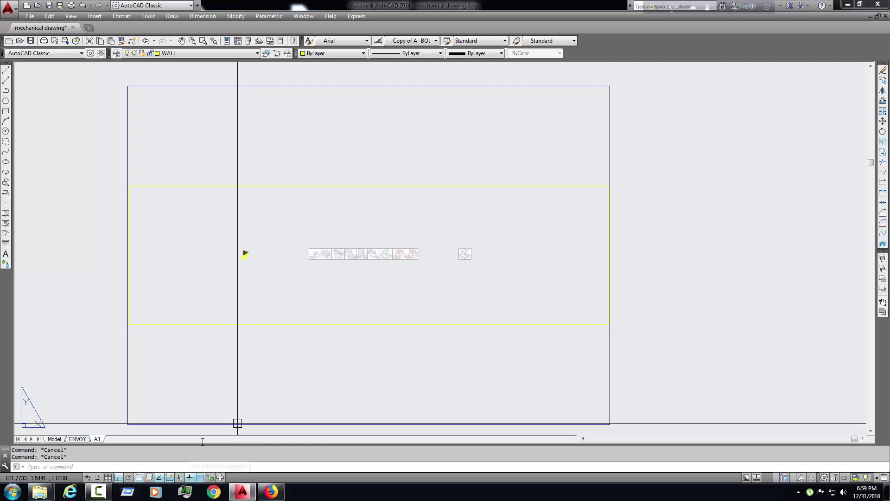
scroll(238, 278, "down", 1)
Toggle the border rectangle's colour to Yellow and back to blue, then briefly enter and exit the viewport.
left_click(352, 153)
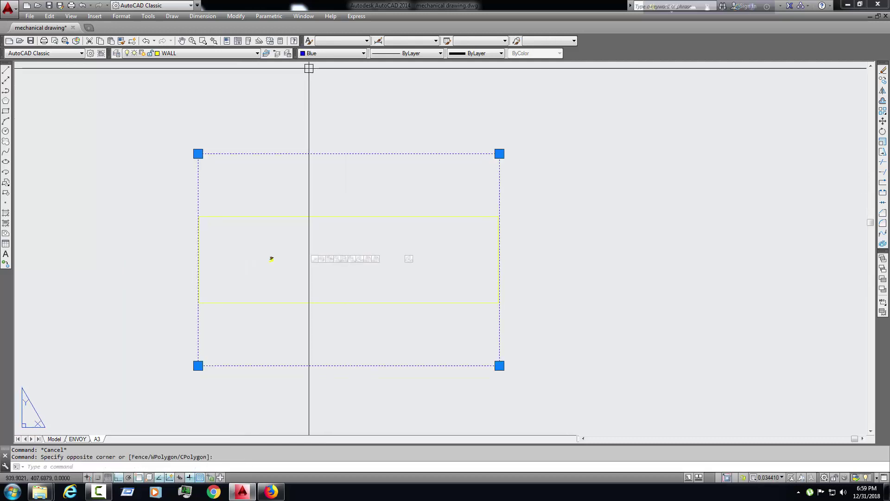
left_click(329, 53)
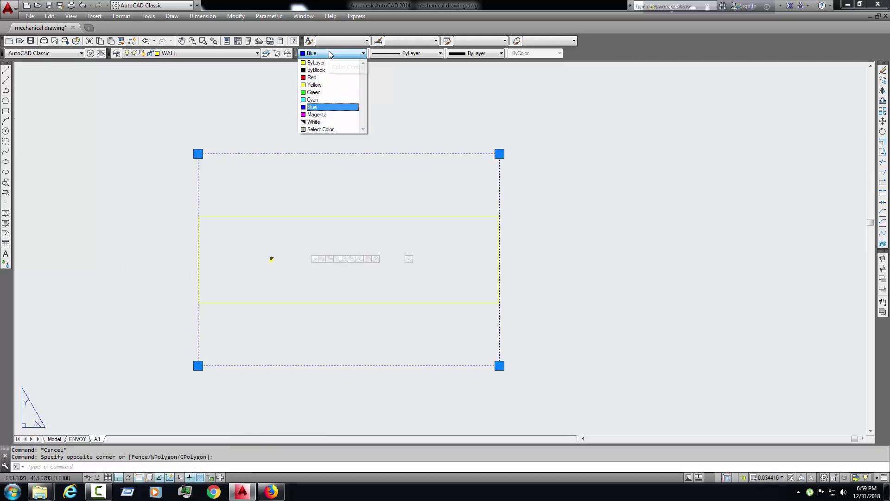
left_click(327, 86)
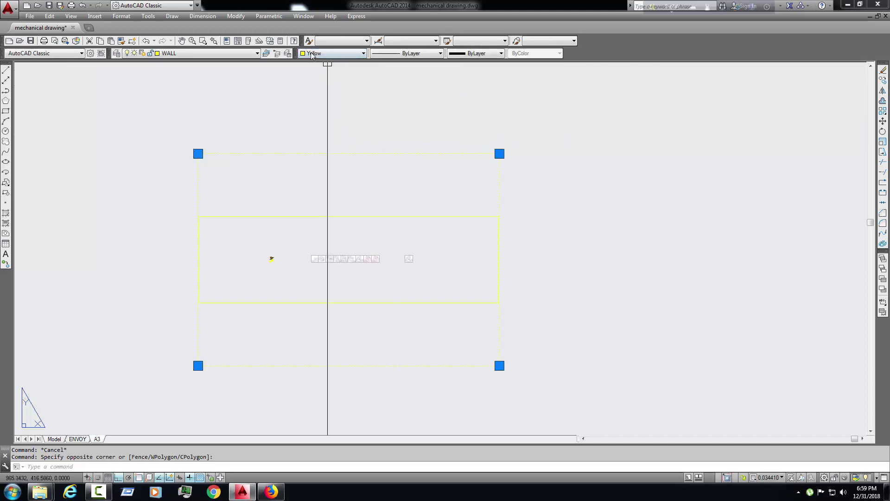
left_click(330, 53)
left_click(322, 107)
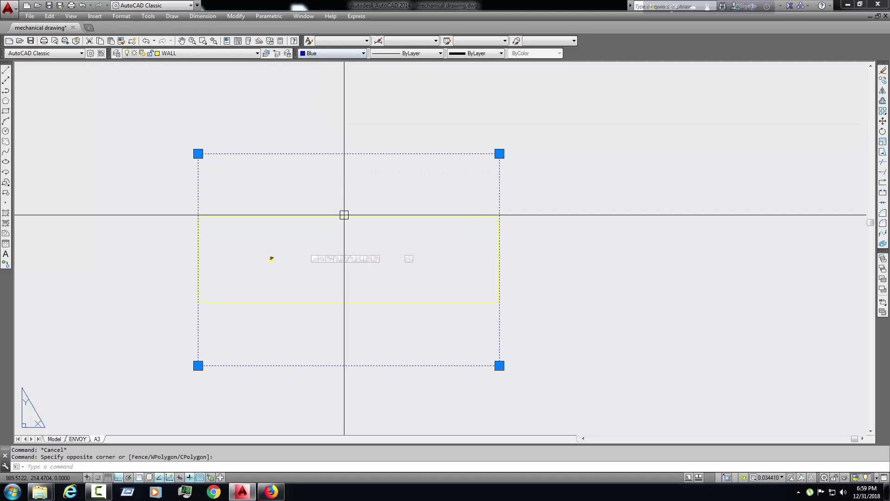
key("Escape")
scroll(336, 183, "up", 2)
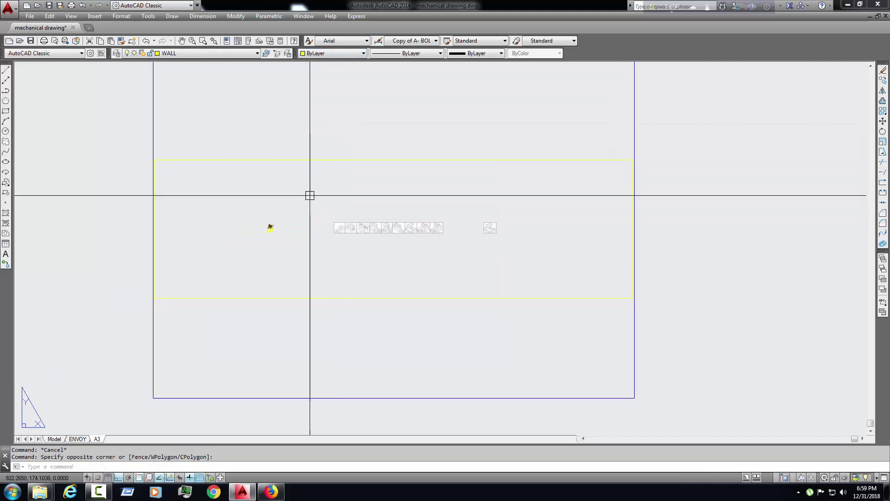
scroll(322, 223, "down", 2)
double_click(332, 223)
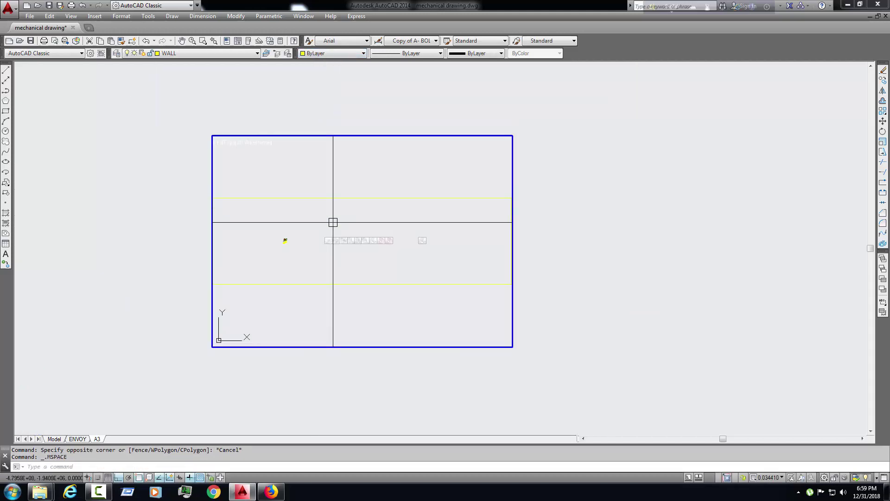
double_click(630, 238)
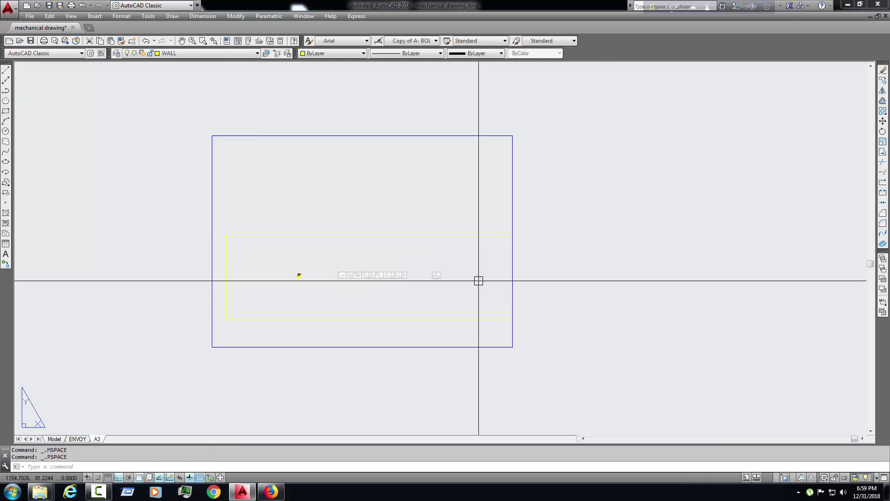
scroll(446, 285, "up", 2)
scroll(450, 304, "down", 1)
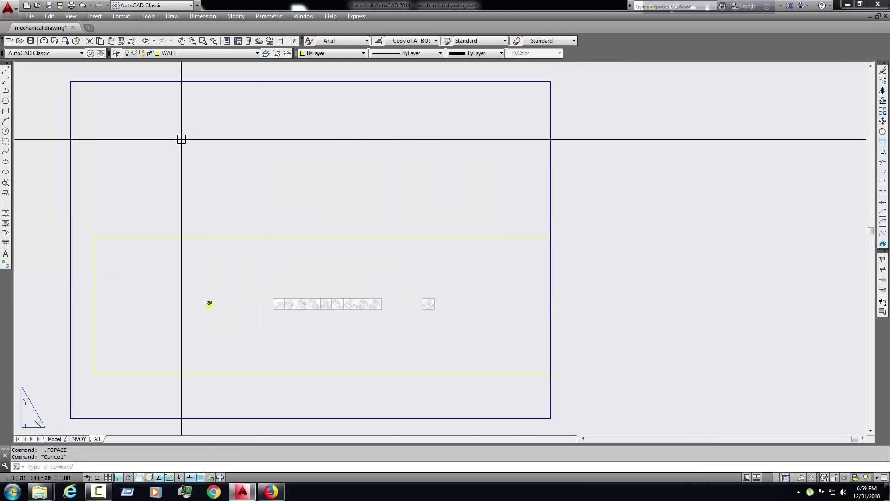
key("Escape")
type("REC")
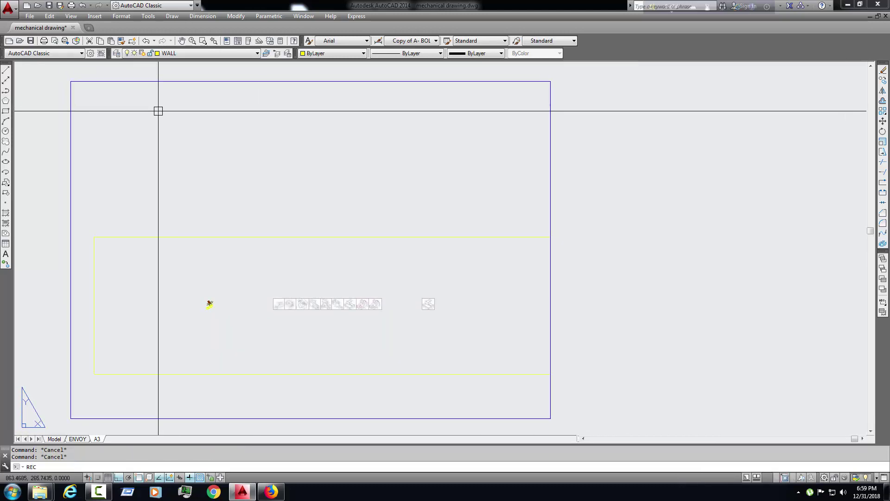
type("rec")
key("Return")
left_click(70, 82)
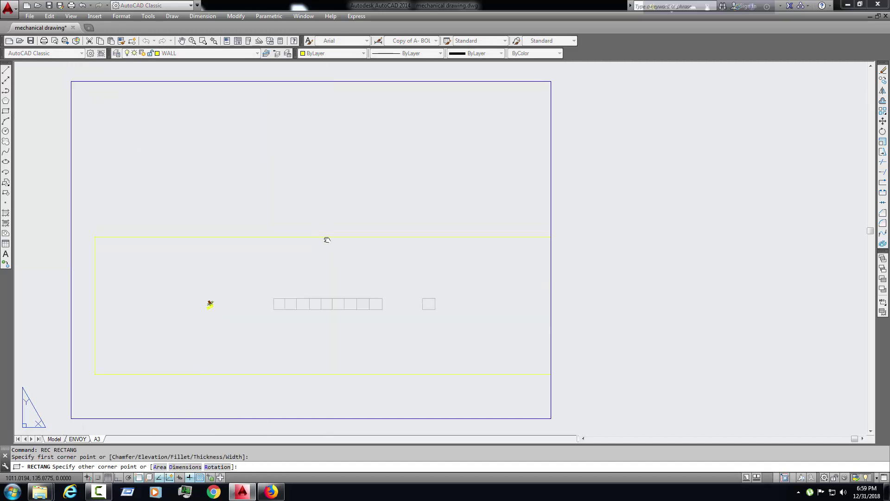
left_click(547, 341)
scroll(449, 353, "down", 3)
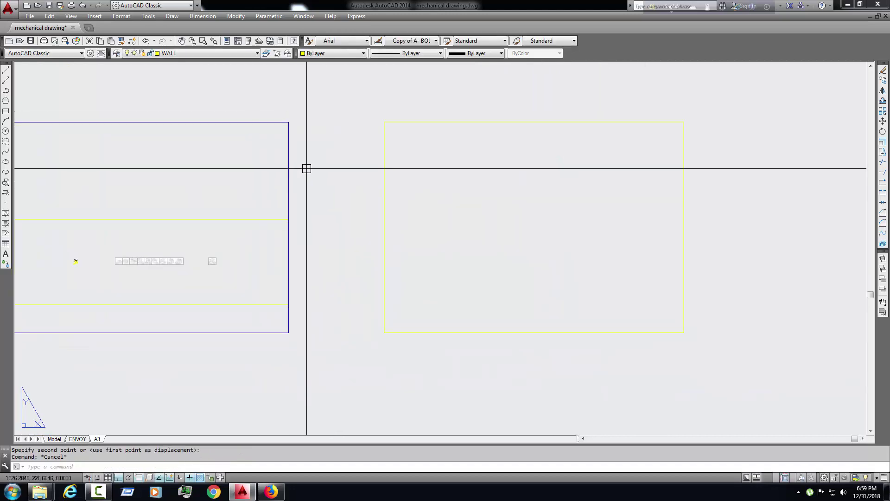
left_click(286, 167)
key("Delete")
left_click(357, 294)
left_click(411, 120)
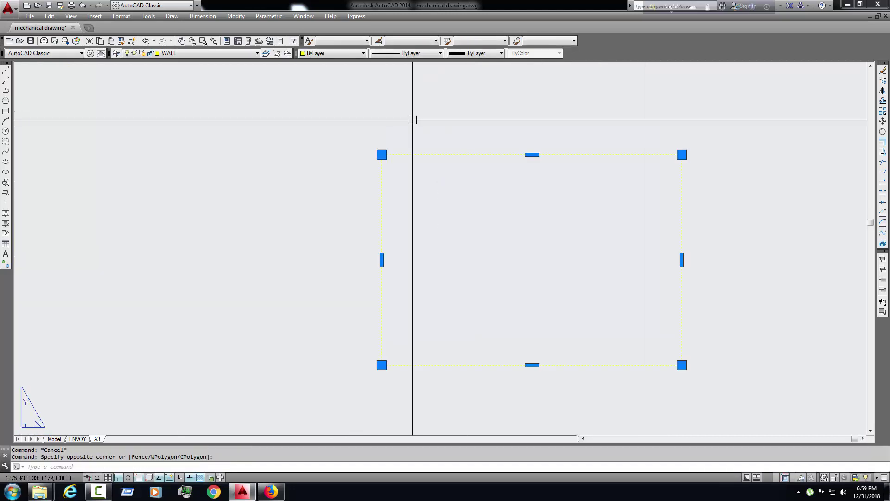
left_click(333, 54)
key("Escape")
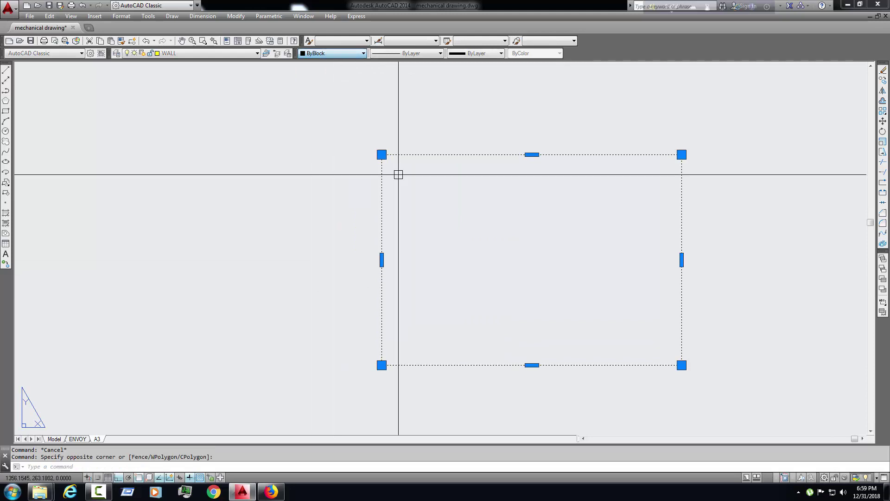
key("Escape")
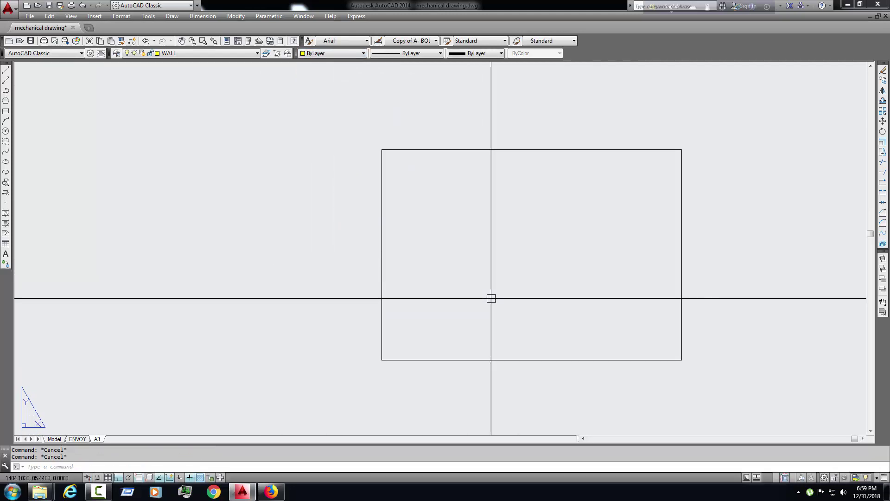
type("RE")
middle_click_drag(532, 299, 432, 285)
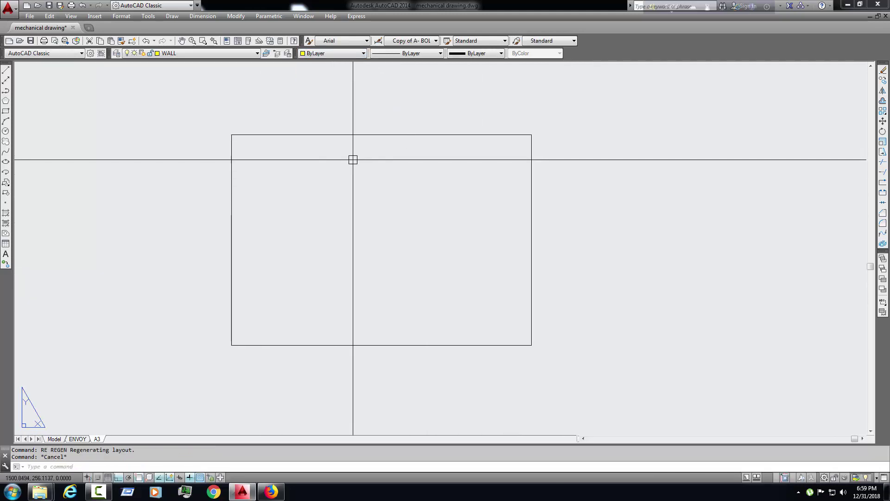
scroll(351, 158, "up", 2)
scroll(355, 169, "down", 2)
scroll(355, 169, "down", 1)
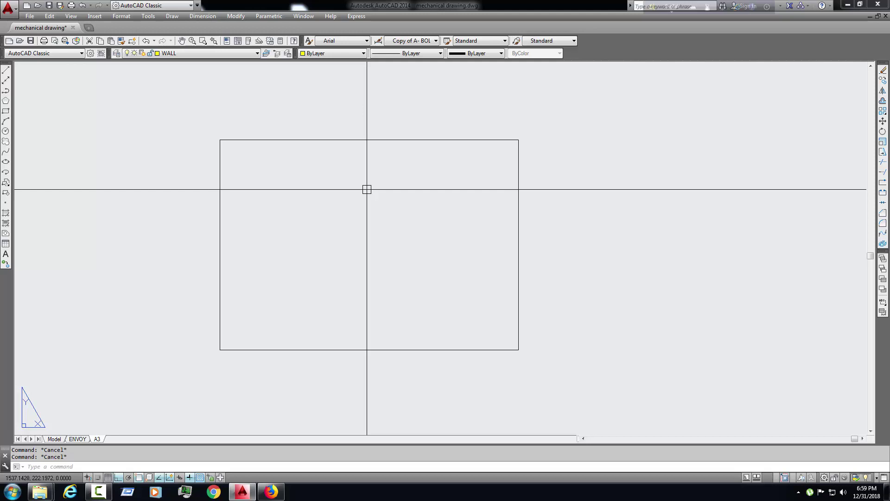
type("o")
Offset the border rectangle inward by 9 units to create an inner frame.
key("Return")
type("9")
key("Return")
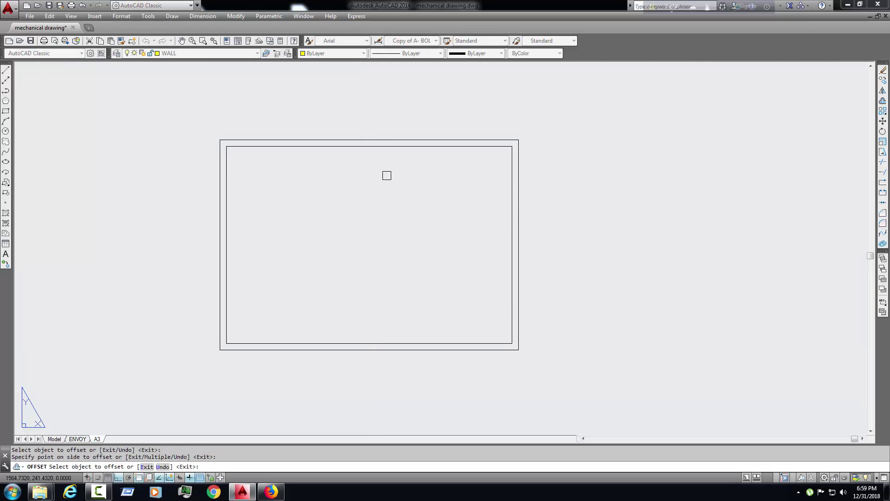
key("Escape")
scroll(387, 175, "up", 3)
key("Escape")
scroll(308, 377, "down", 2)
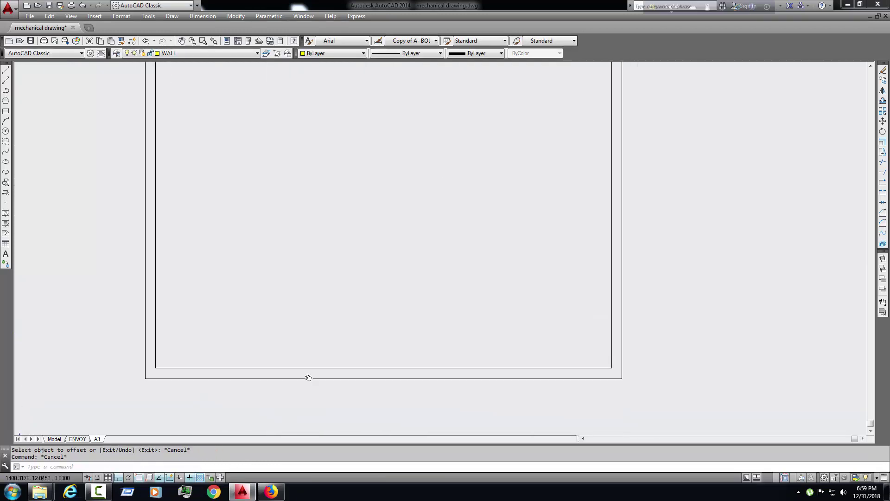
scroll(308, 377, "down", 2)
scroll(157, 341, "down", 2)
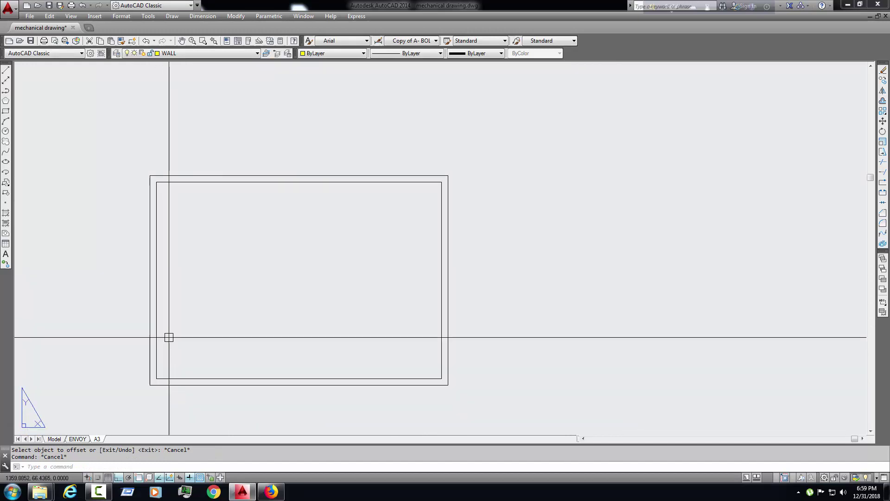
scroll(162, 362, "up", 2)
scroll(118, 358, "up", 2)
scroll(344, 339, "down", 4)
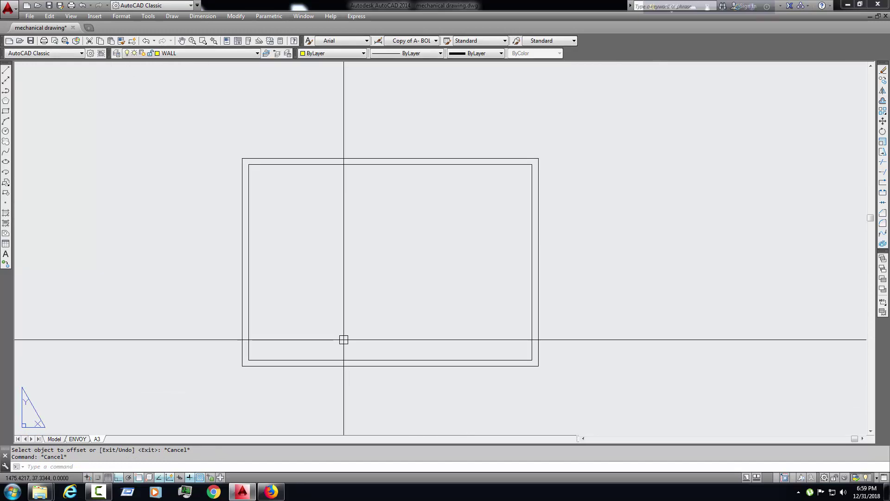
scroll(344, 340, "up", 3)
scroll(515, 293, "up", 2)
scroll(682, 334, "down", 1)
scroll(385, 319, "down", 3)
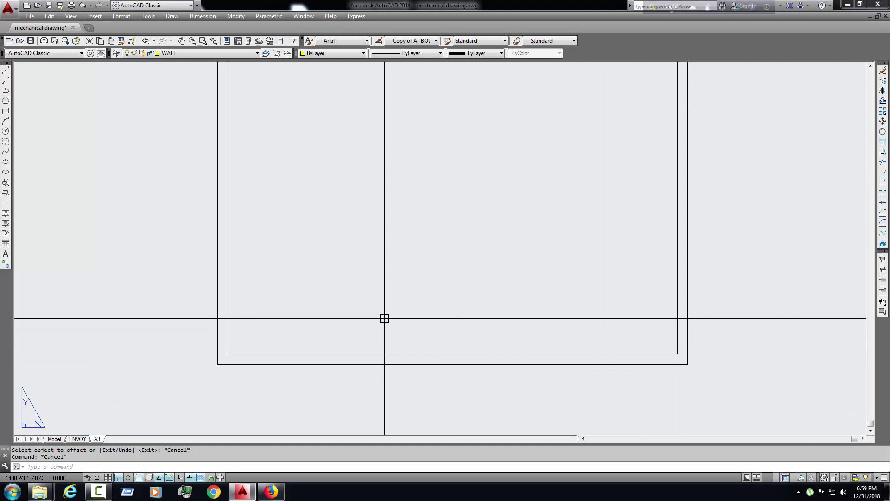
key("Escape")
middle_click_drag(385, 319, 375, 342)
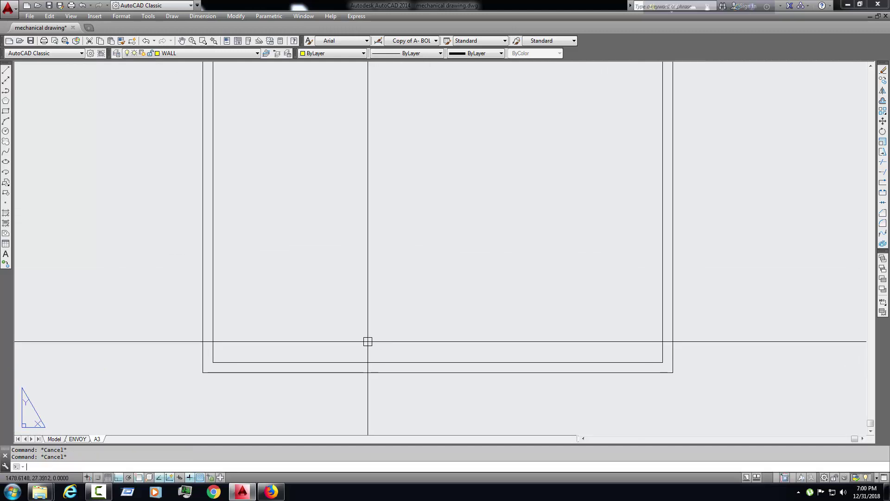
type("REC")
Draw a narrow title-block rectangle spanning the bottom of the inner border.
key("Return")
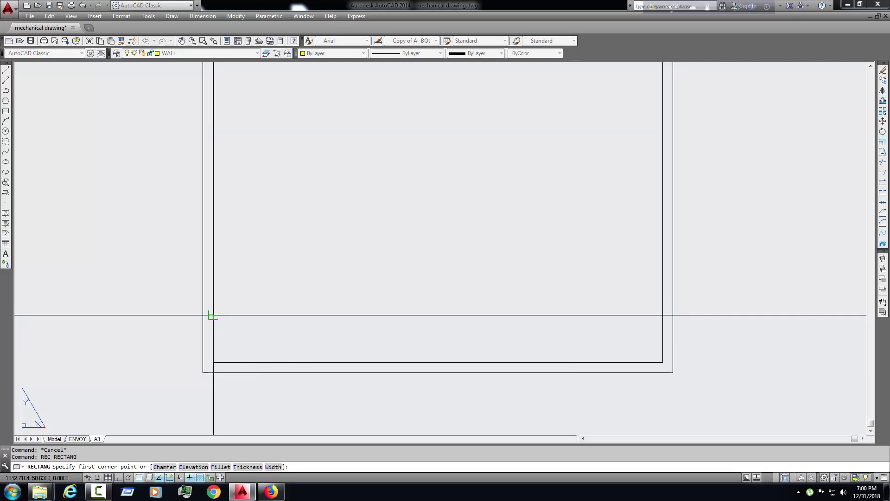
left_click(212, 317)
left_click(664, 363)
left_click(610, 324)
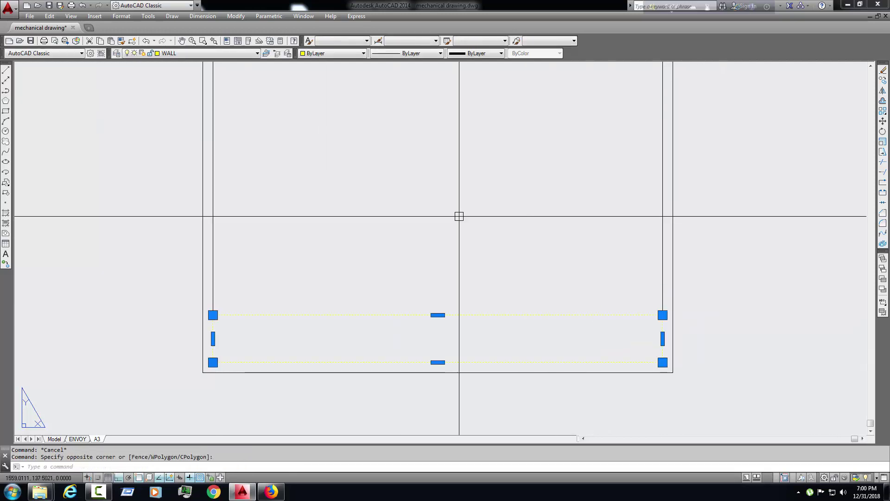
left_click(460, 214)
key("Escape")
Make TEXT the current layer and move the new bottom strip onto the TEXT layer.
left_click(217, 53)
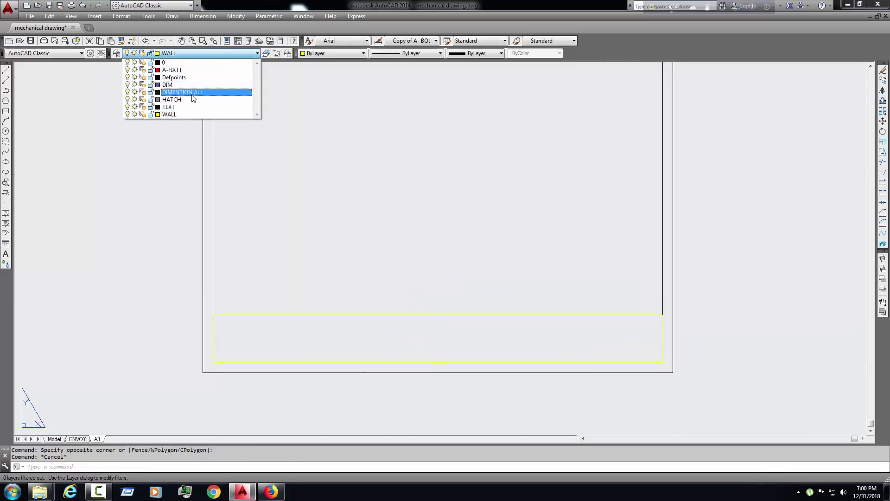
left_click(190, 107)
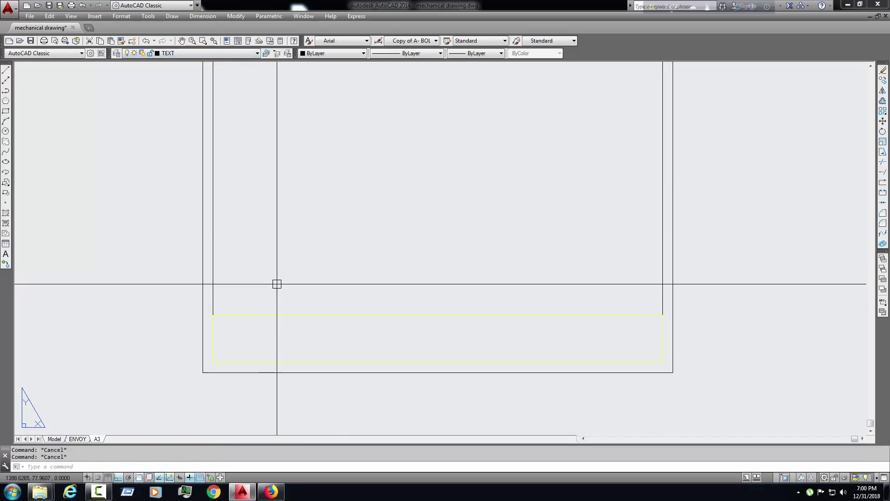
left_click(279, 317)
left_click(224, 54)
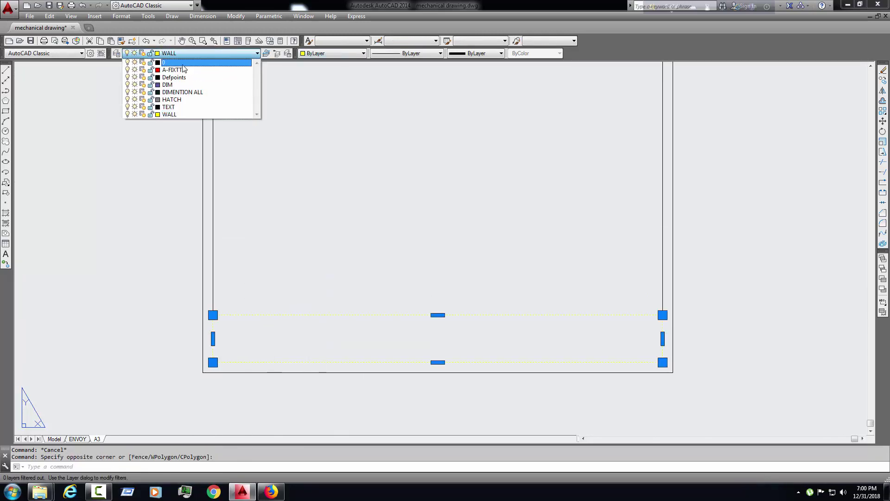
left_click(171, 107)
key("Escape")
scroll(362, 300, "up", 5)
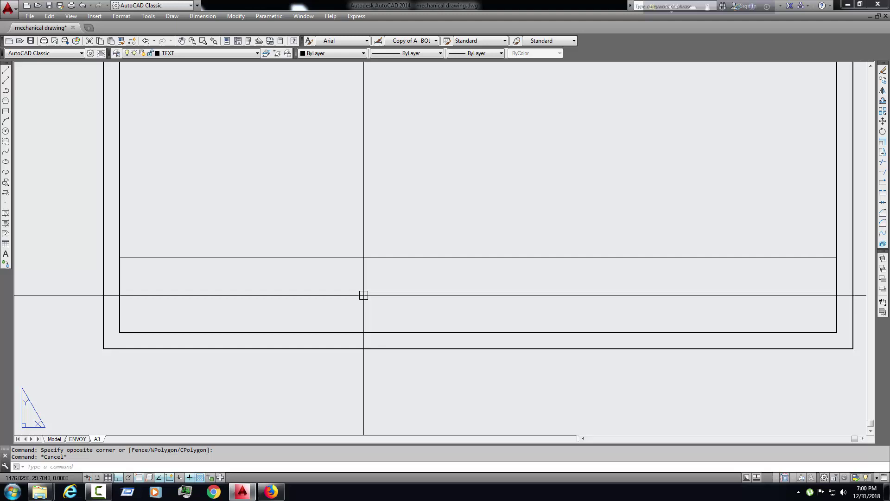
scroll(322, 266, "down", 4)
Set the current lineweight to 0.70 mm from the Properties toolbar.
left_click(322, 266)
left_click(318, 192)
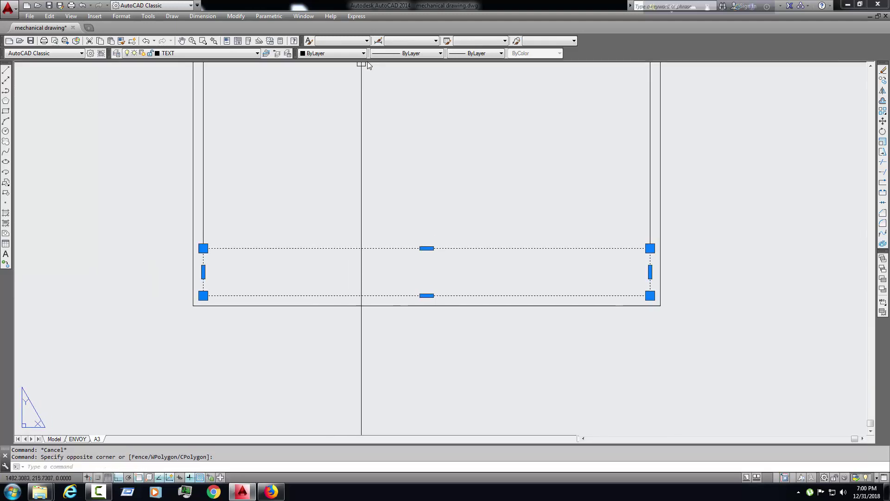
key("Escape")
key("Escape")
left_click(355, 52)
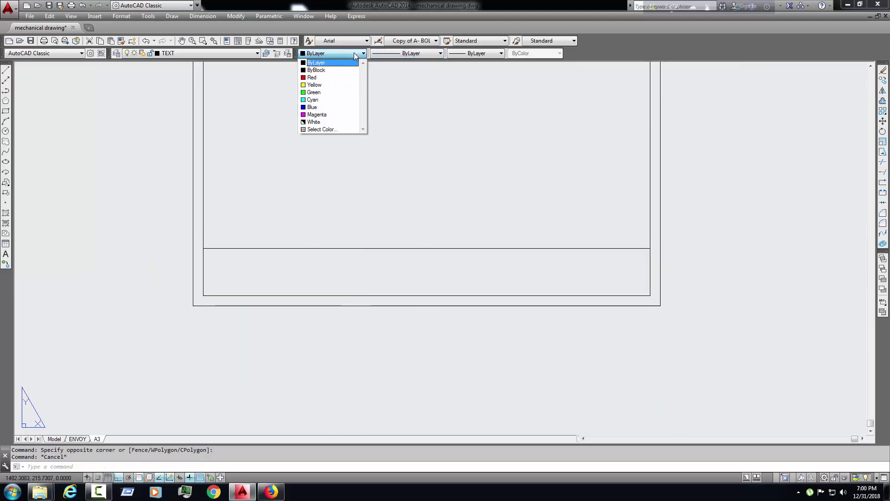
key("Escape")
left_click(412, 62)
left_click(501, 53)
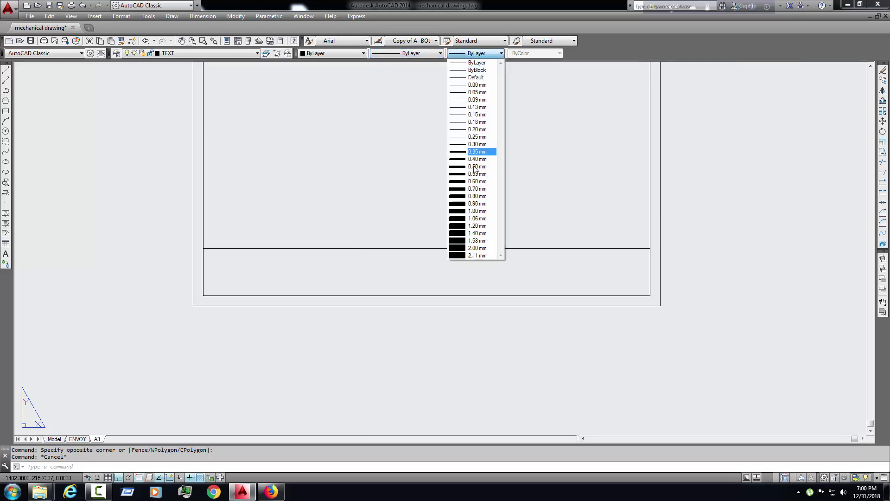
left_click(480, 189)
scroll(342, 257, "up", 3)
scroll(341, 257, "up", 2)
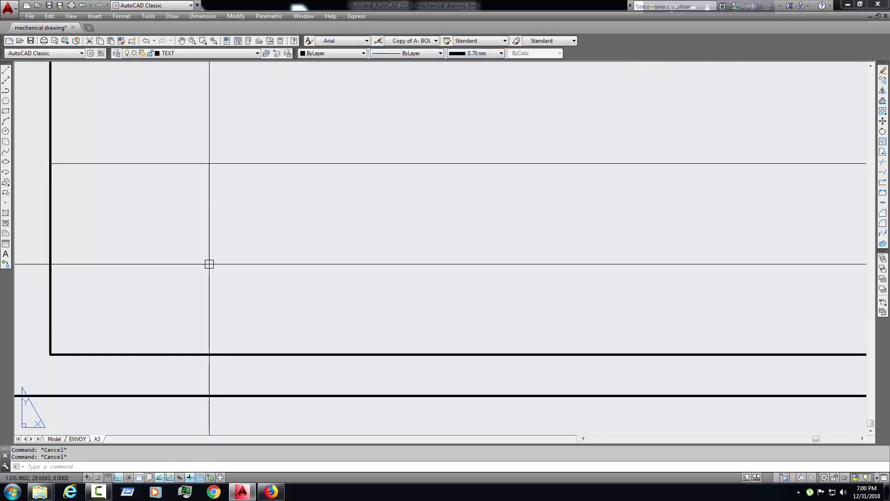
scroll(341, 257, "down", 5)
Apply the 0.70 mm lineweight to the bottom strip and begin the LINE command for a divider.
left_click(341, 256)
left_click(441, 54)
key("Escape")
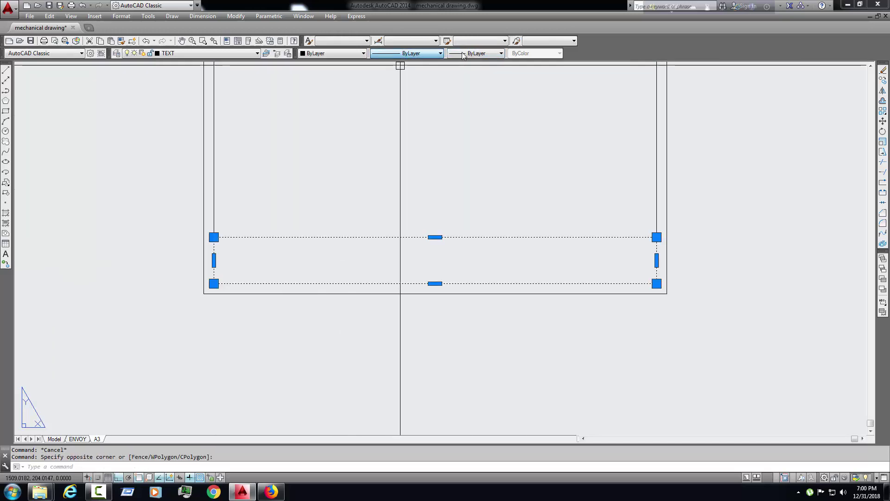
left_click(501, 54)
left_click(478, 188)
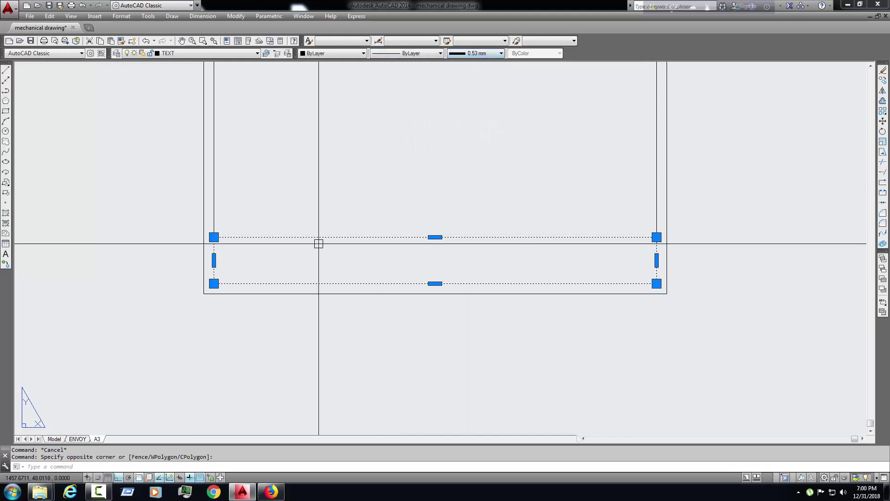
key("Escape")
scroll(267, 272, "up", 3)
scroll(160, 275, "up", 2)
scroll(304, 315, "down", 3)
scroll(229, 299, "up", 2)
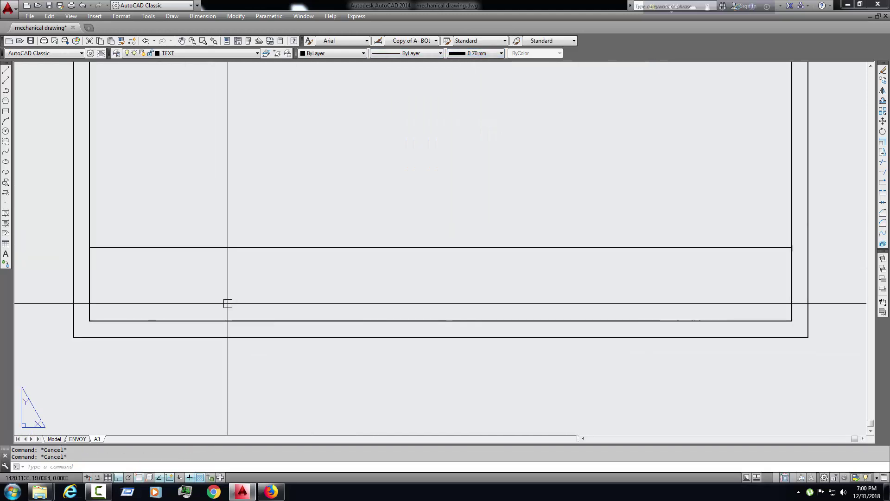
key("Escape")
scroll(324, 313, "down", 4)
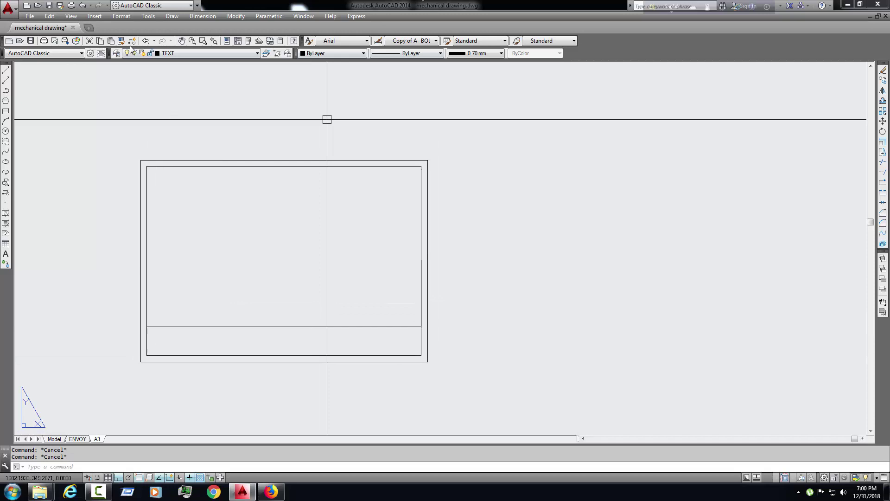
scroll(188, 285, "up", 2)
scroll(237, 278, "up", 3)
scroll(267, 277, "up", 2)
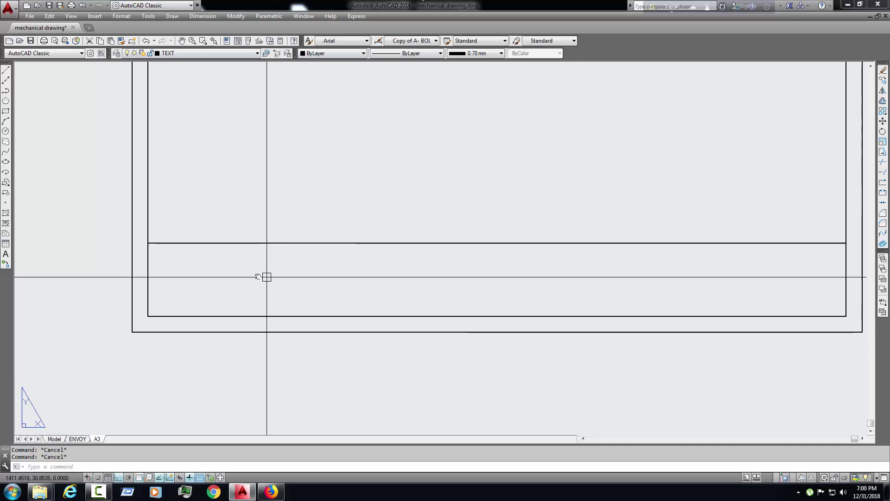
scroll(267, 278, "down", 1)
key("l")
key("Return")
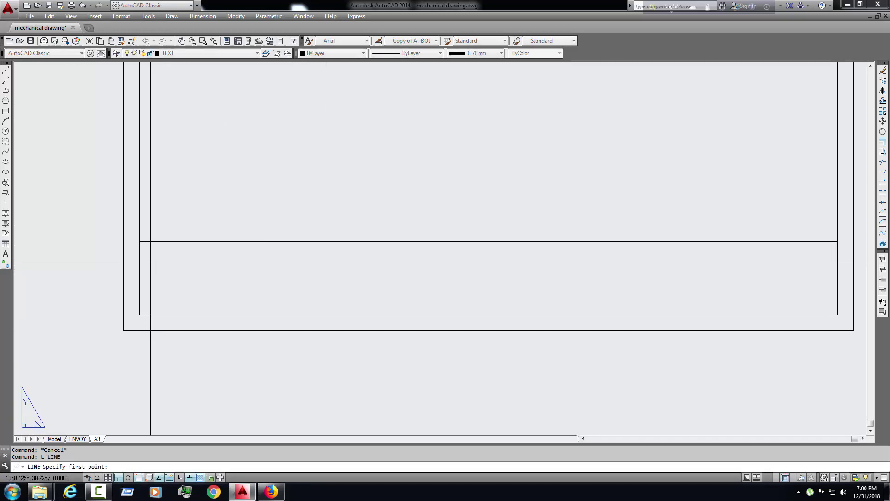
middle_click_drag(501, 292, 310, 263)
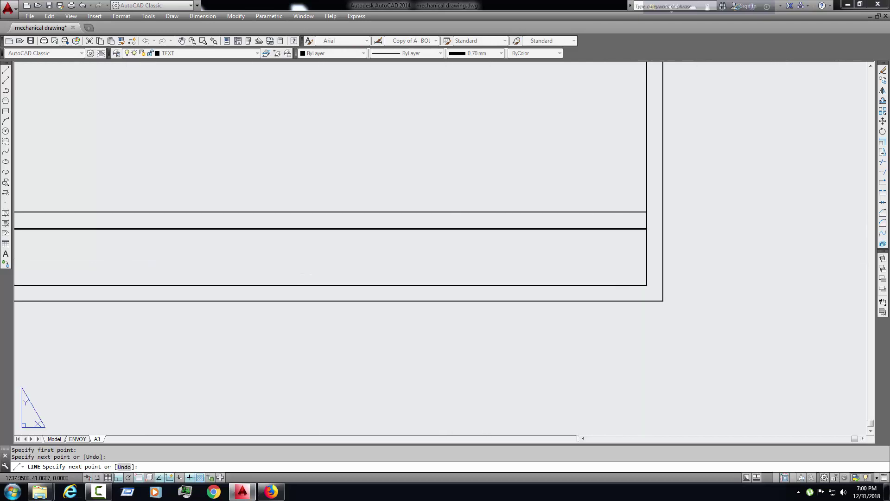
Finish the horizontal divider and add an MTEXT heading reading CONSULTANTS near the strip.
key("Escape")
scroll(647, 250, "up", 1)
middle_click_drag(661, 254, 449, 262)
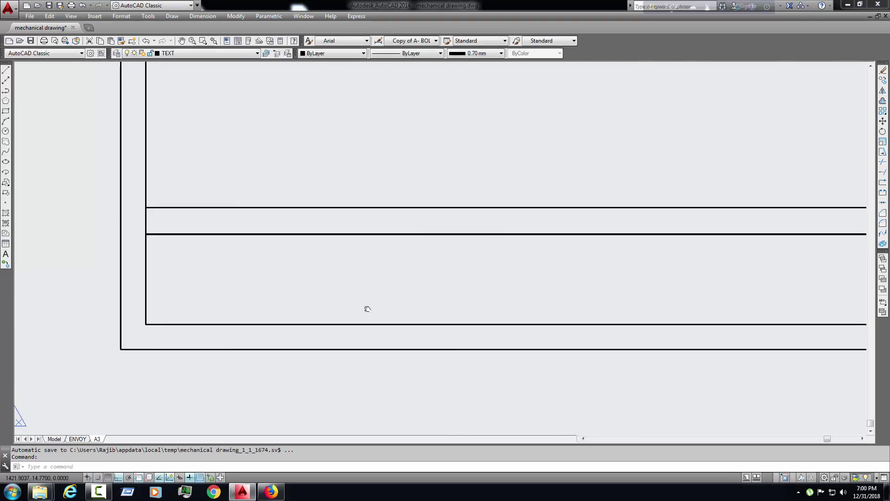
key("Escape")
key("Escape")
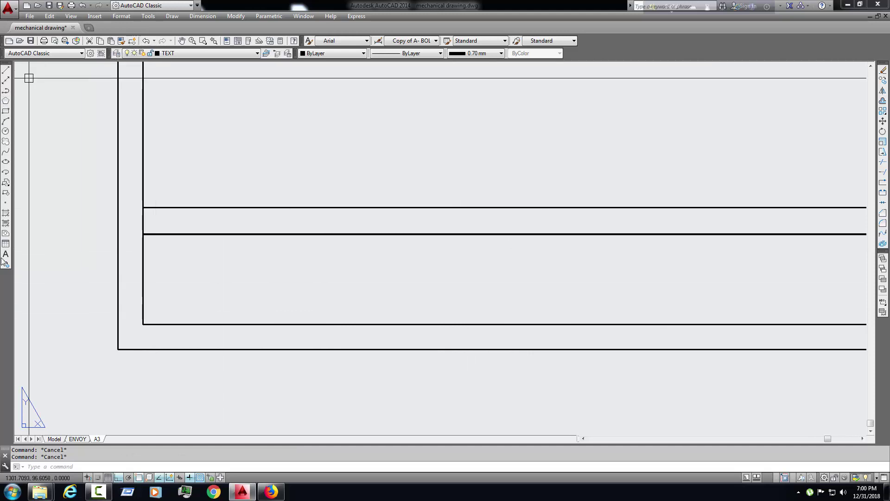
left_click(8, 257)
left_click(210, 160)
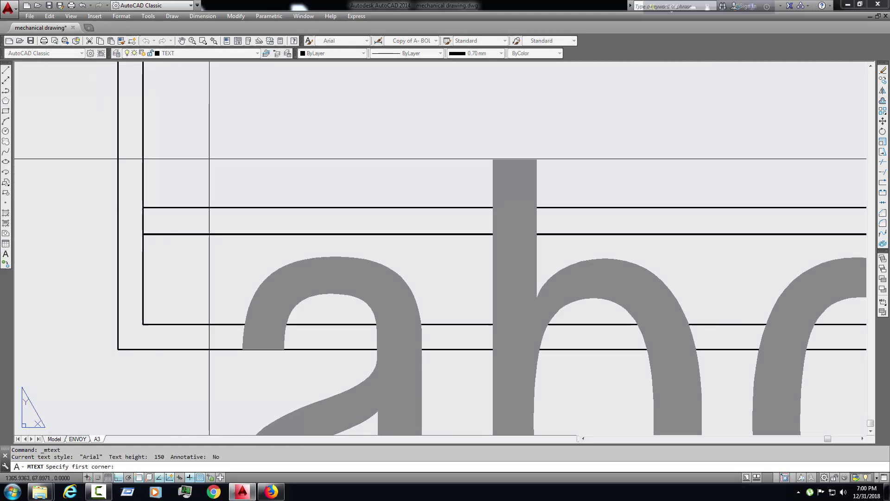
left_click(319, 168)
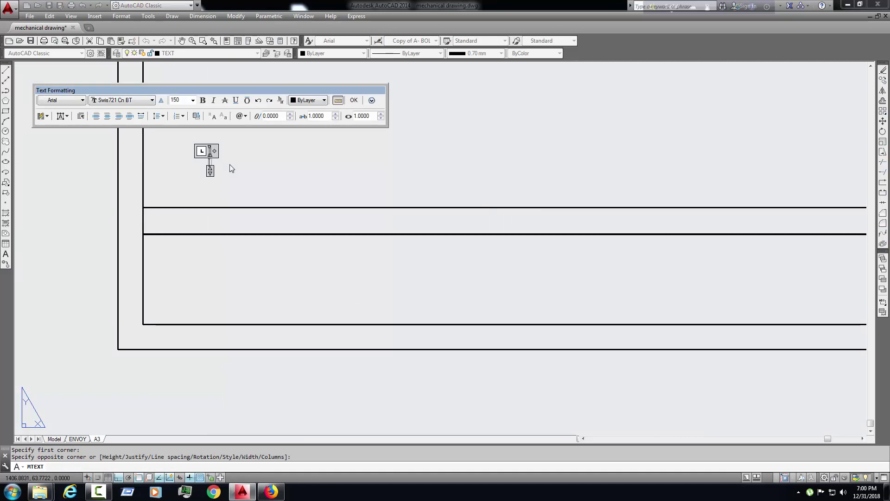
type("CONSU")
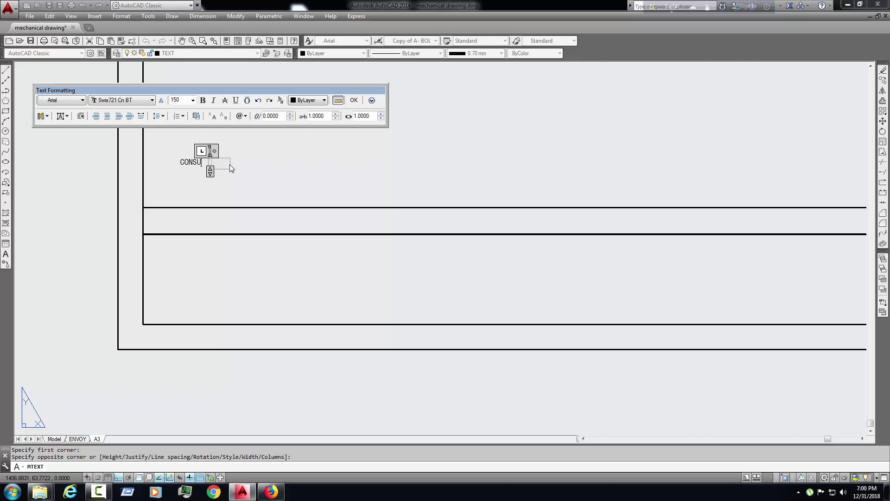
type("TS")
left_click(230, 167)
scroll(230, 167, "up", 6)
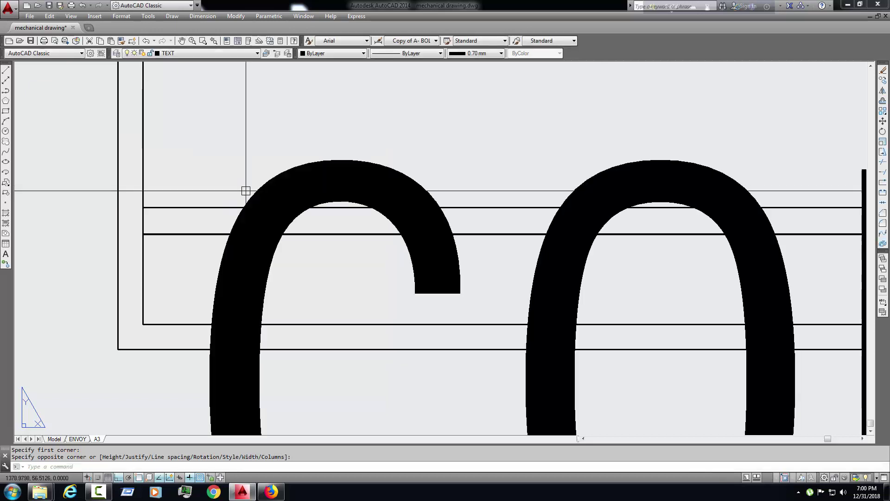
scroll(279, 209, "down", 3)
Edit the CONSULTANTS text and reduce its height to 5.
double_click(230, 209)
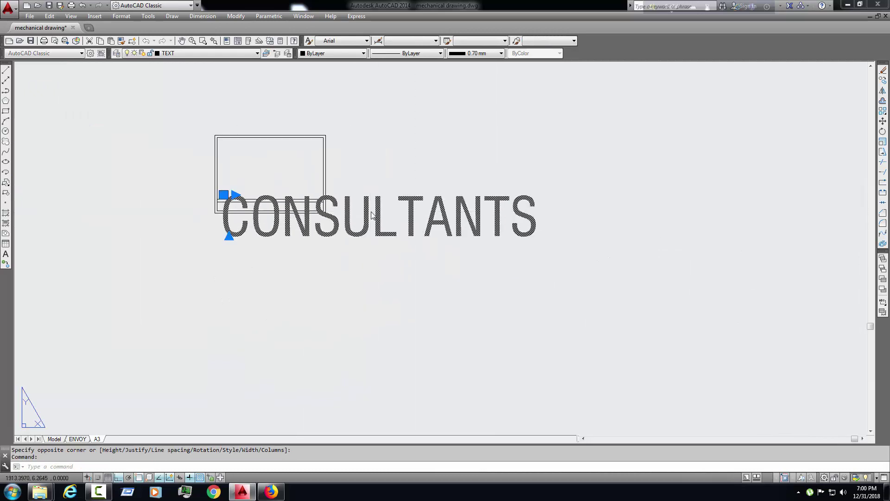
left_click_drag(516, 216, 187, 212)
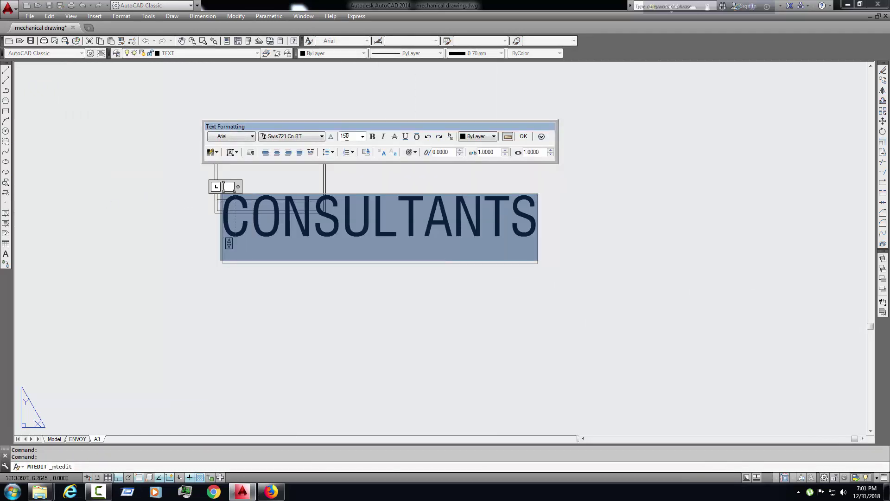
type("5")
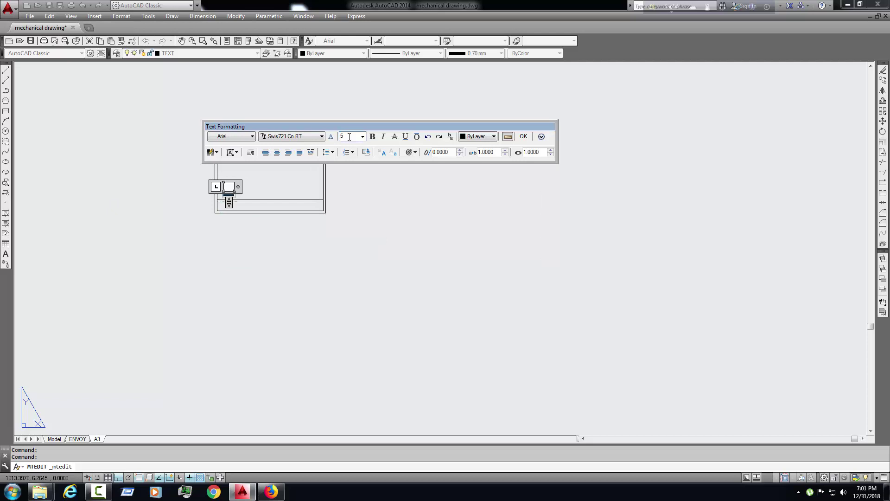
scroll(174, 190, "down", 3)
scroll(334, 223, "up", 8)
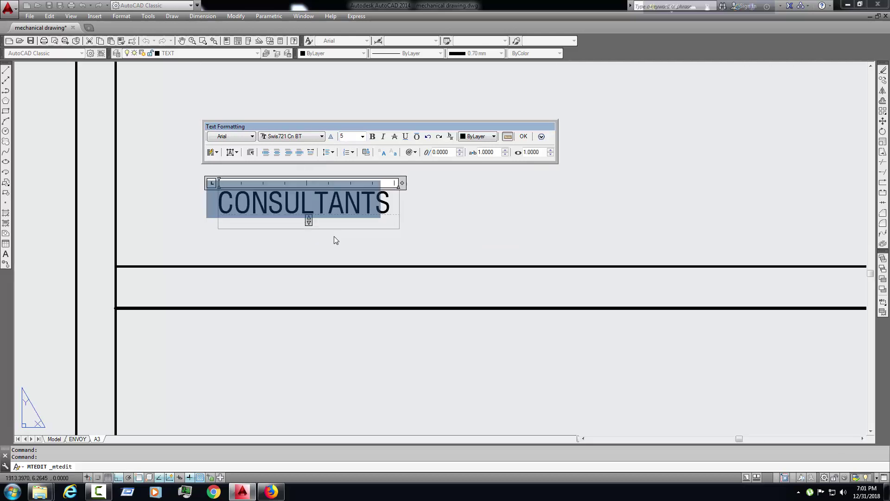
left_click(334, 240)
scroll(334, 240, "down", 3)
Move the CONSULTANTS heading into the first cell of the title-block strip.
left_click(311, 213)
scroll(357, 257, "up", 2)
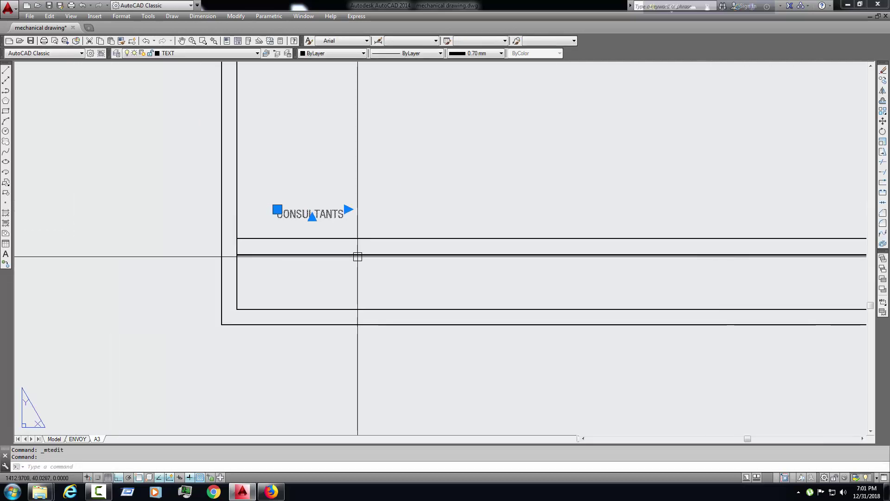
key("m")
key("Return")
left_click(313, 214)
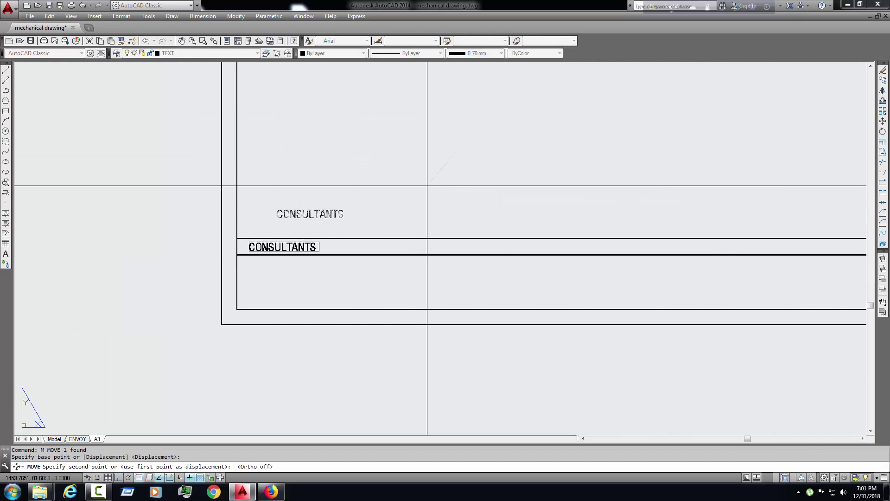
key("Escape")
scroll(426, 186, "down", 3)
key("Escape")
scroll(341, 257, "up", 3)
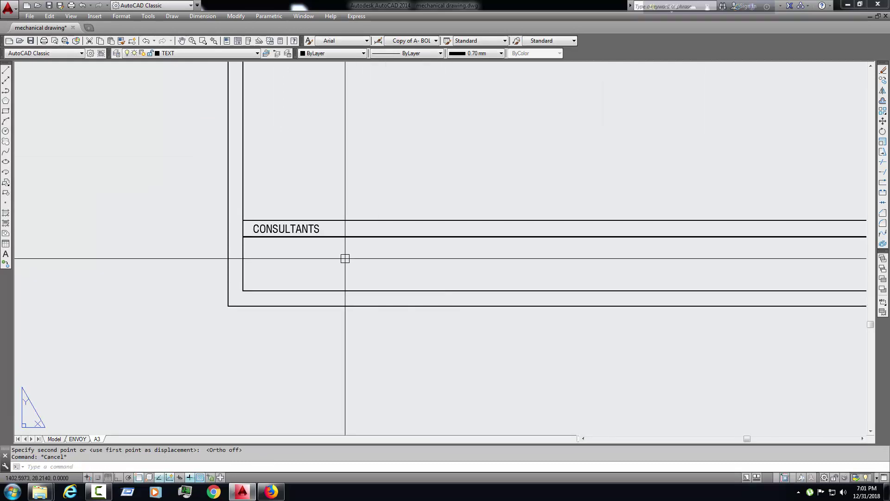
Draw a vertical divider right of CONSULTANTS and stretch its top grip up to the top row line.
key("l")
key("Return")
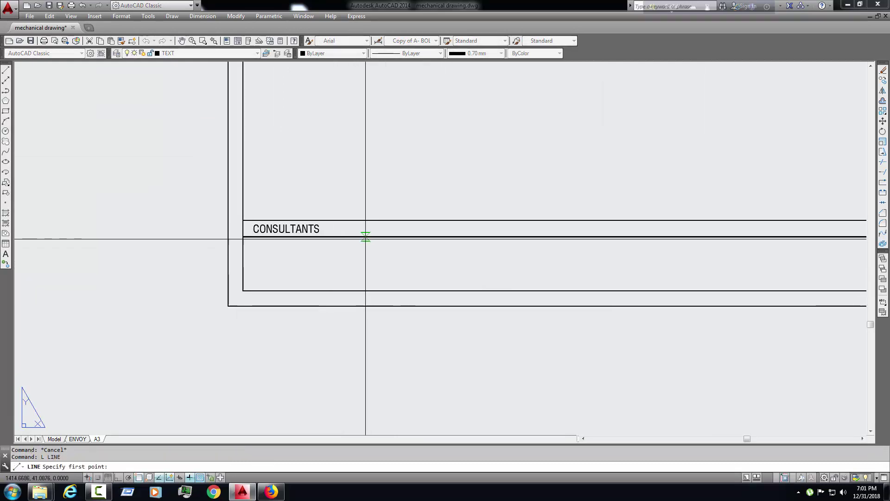
left_click(367, 237)
left_click(366, 289)
key("Escape")
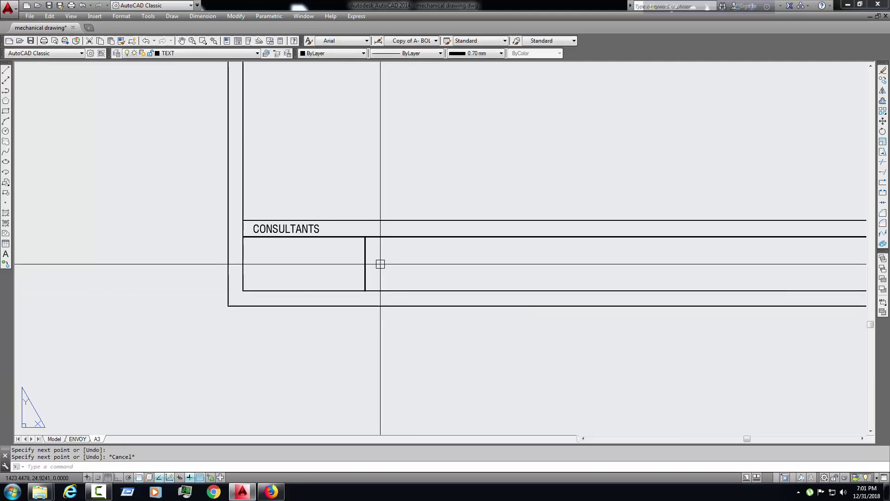
left_click(365, 261)
left_click(365, 237)
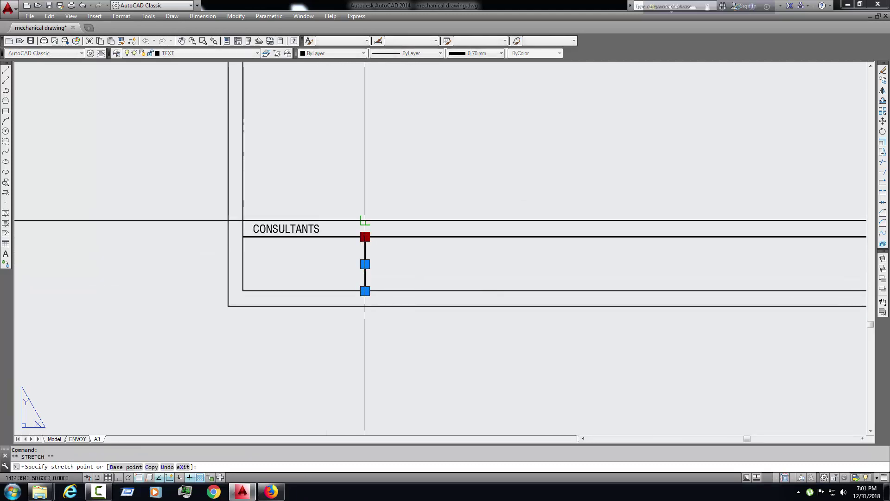
left_click(366, 221)
key("Escape")
scroll(414, 267, "up", 2)
Copy the CONSULTANTS heading into the next cell and open the copy for editing.
left_click(399, 271)
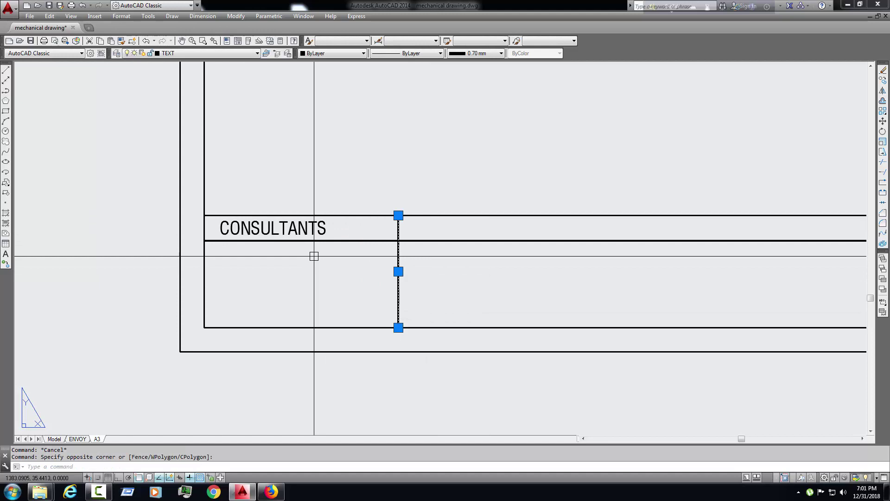
key("Escape")
left_click(278, 229)
type("co")
key("Return")
left_click(316, 245)
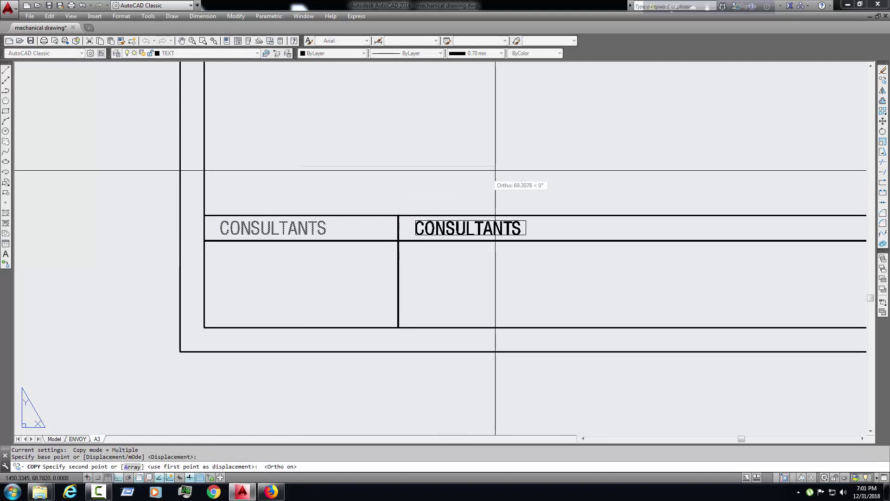
left_click(488, 208)
key("Escape")
middle_click_drag(452, 265, 348, 265)
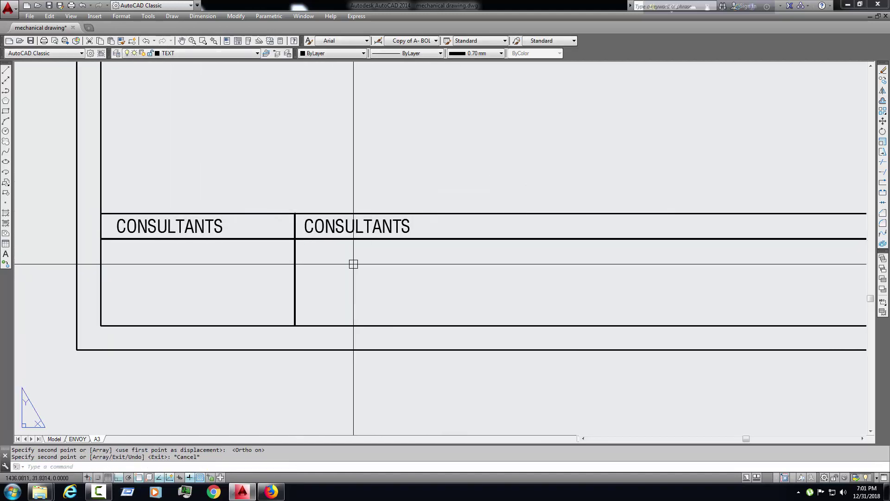
double_click(357, 226)
type("NOTES")
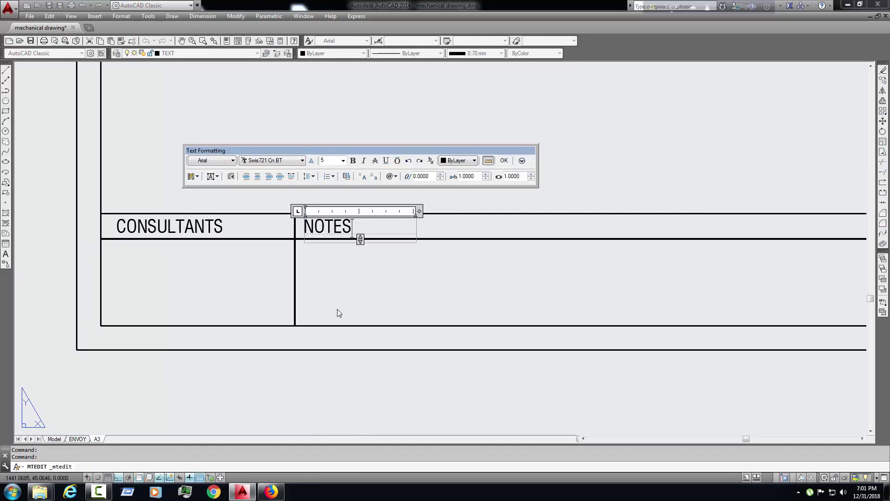
Commit the NOTES heading and copy the divider line to close the NOTES cell.
left_click(353, 289)
left_click_drag(354, 289, 259, 289)
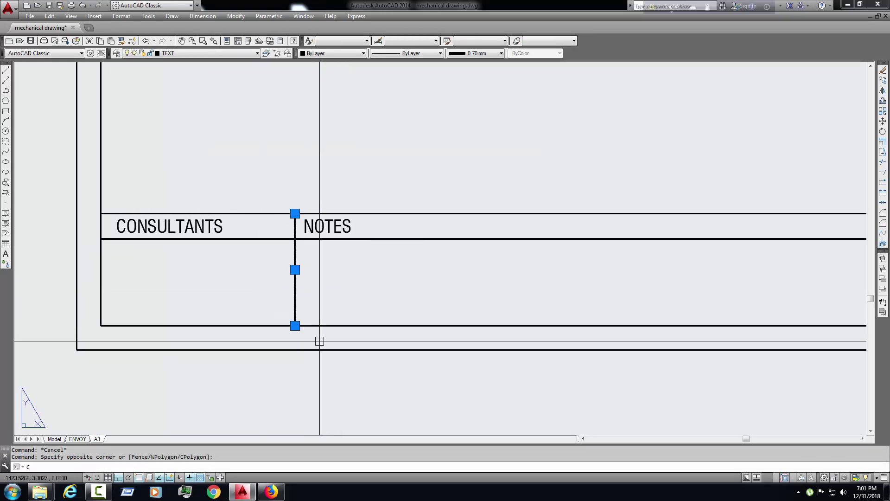
key("c")
key("o")
key("Return")
left_click(295, 272)
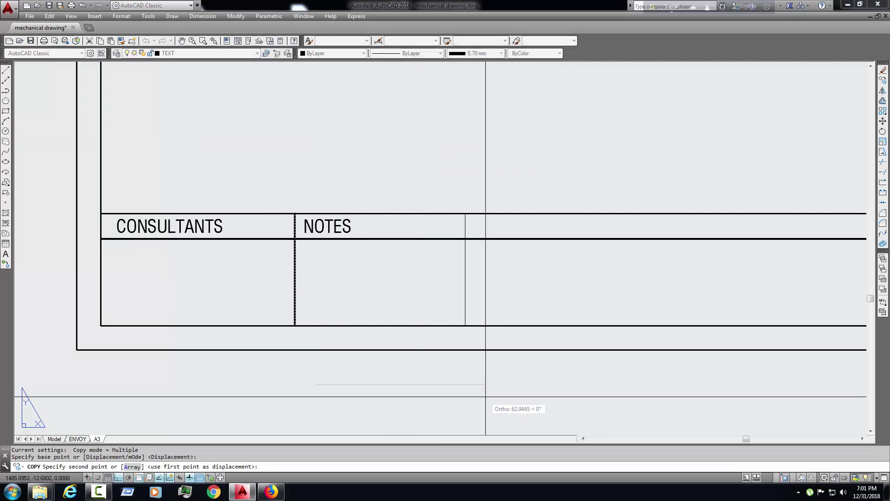
left_click(487, 335)
key("Escape")
scroll(473, 341, "down", 3)
scroll(362, 345, "up", 3)
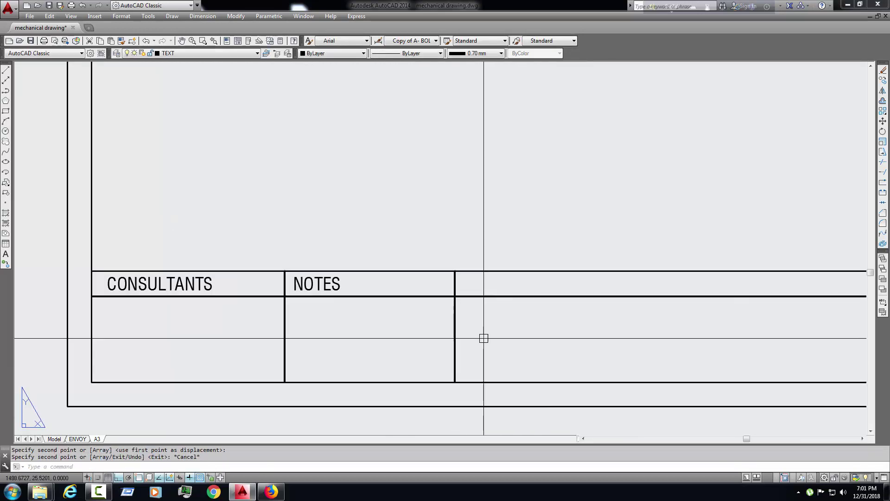
Adjust the new divider's position and copy the NOTES heading into the third cell.
left_click(455, 327)
scroll(484, 338, "up", 2)
key("m")
key("Return")
left_click(424, 314)
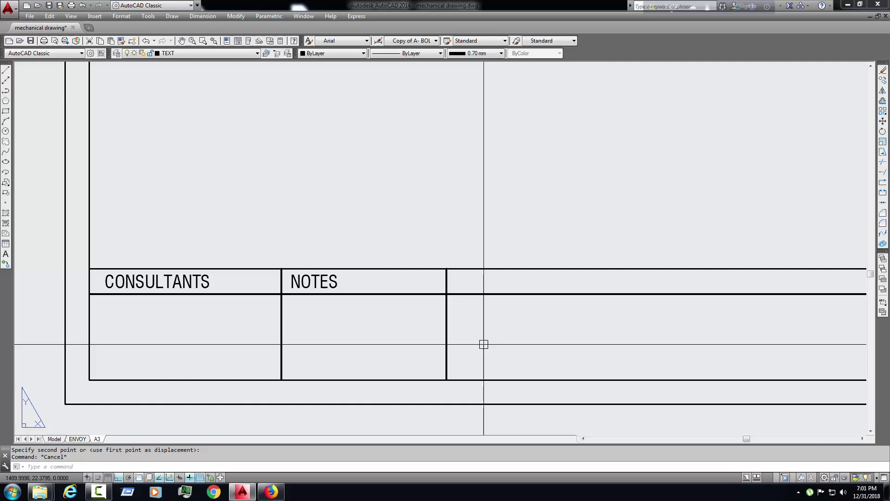
left_click(320, 282)
type("co")
key("Return")
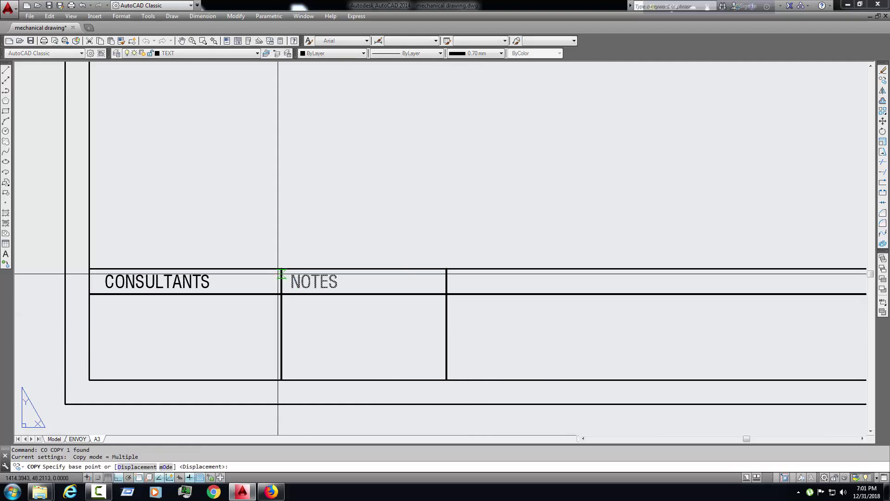
left_click(280, 272)
left_click(445, 271)
key("Escape")
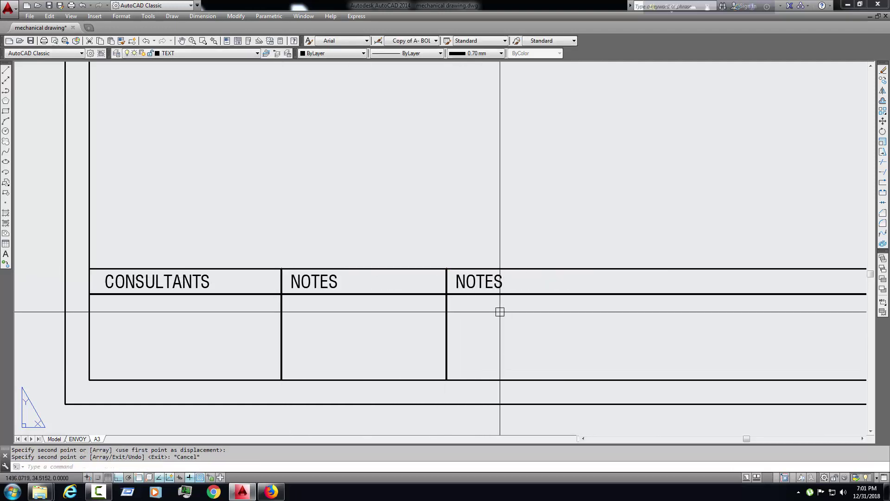
scroll(500, 311, "up", 3)
Retitle the third heading DESIGNED BY and copy a divider to close its cell.
double_click(345, 261)
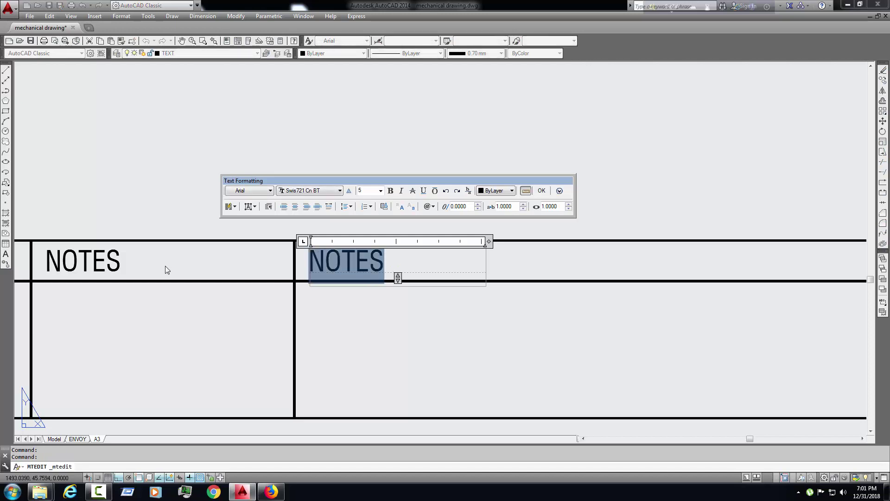
type("DESIGNED BY")
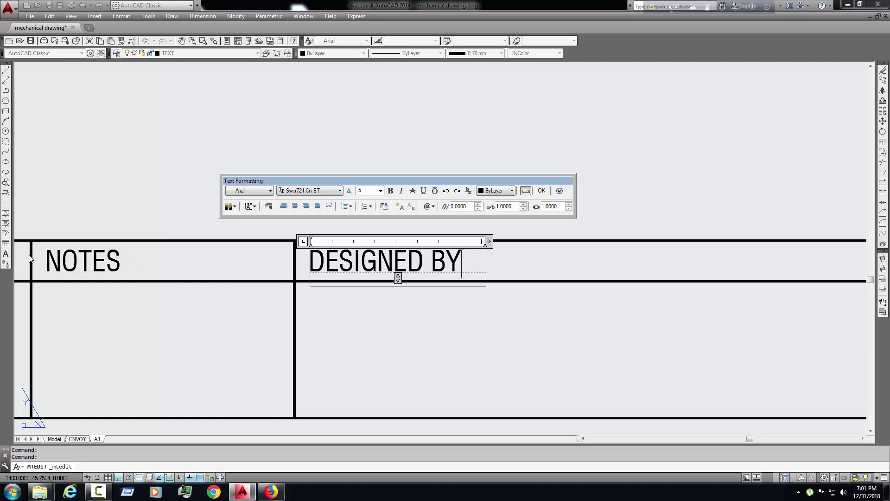
left_click(32, 260)
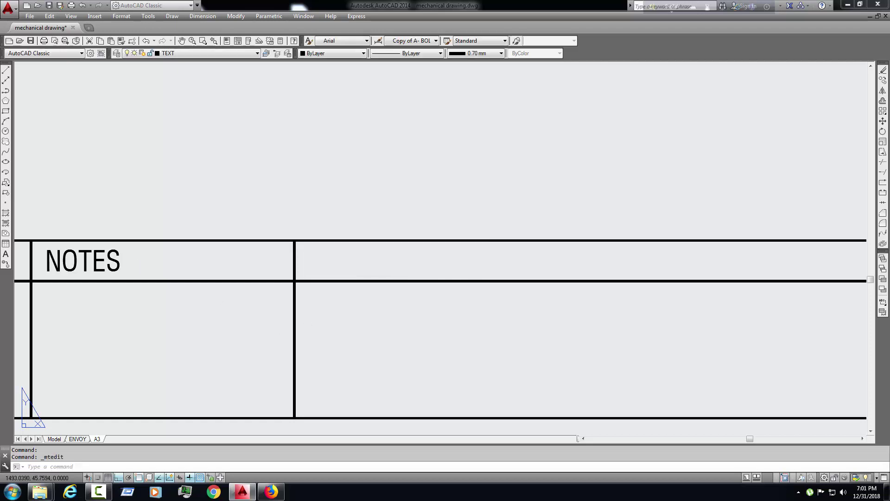
scroll(386, 324, "down", 2)
left_click(362, 320)
left_click(300, 327)
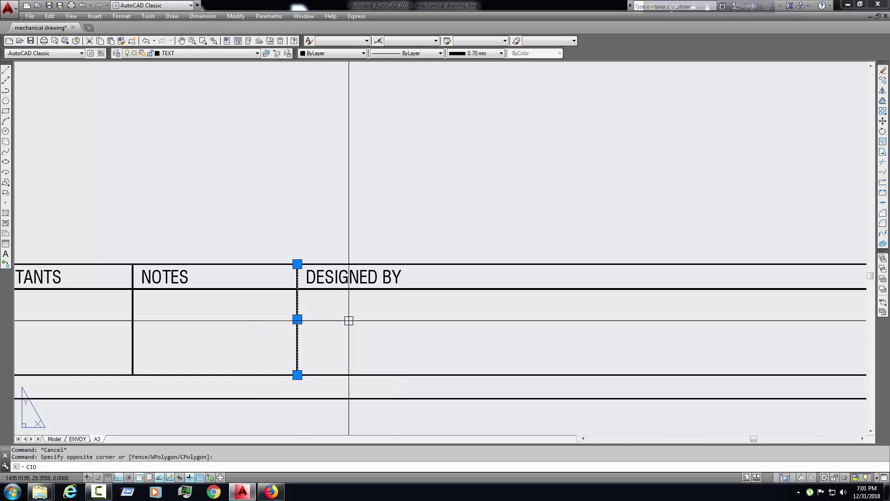
key("Escape")
left_click(332, 314)
left_click(248, 328)
key("c")
key("o")
key("Return")
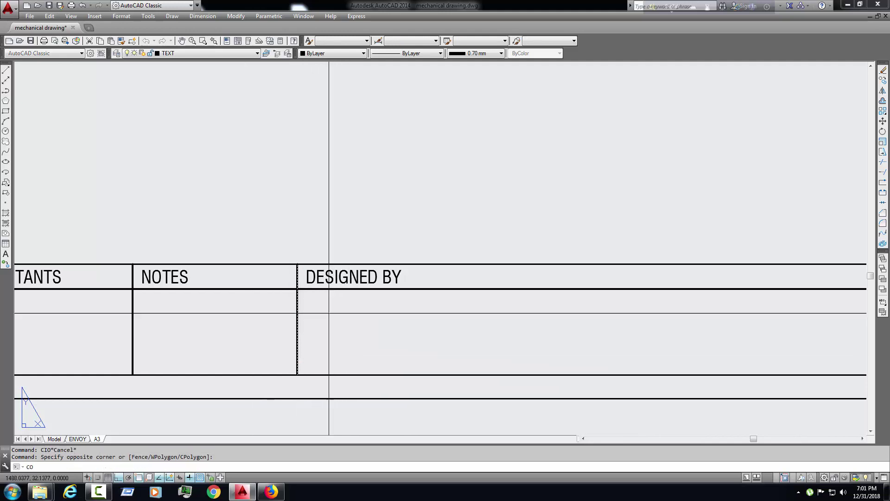
left_click(298, 328)
key("Escape")
scroll(445, 355, "down", 3)
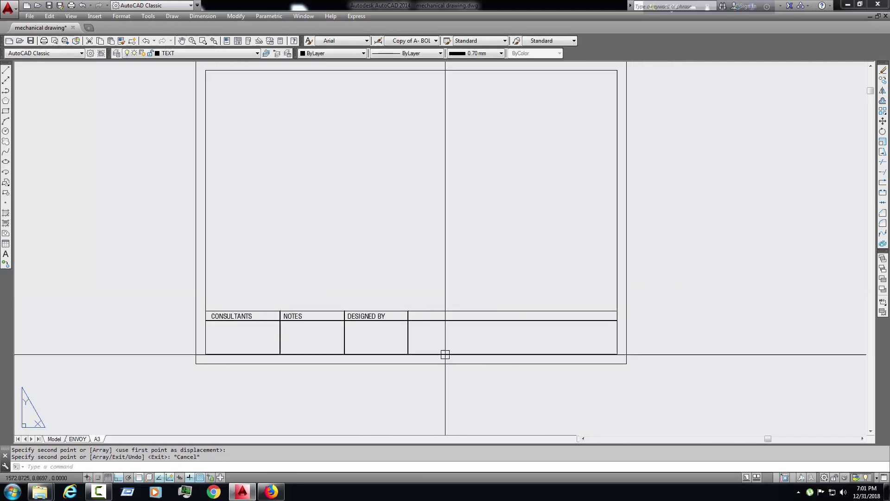
scroll(446, 355, "up", 3)
Copy the DESIGNED BY heading rightwards into the fourth cell.
left_click(321, 295)
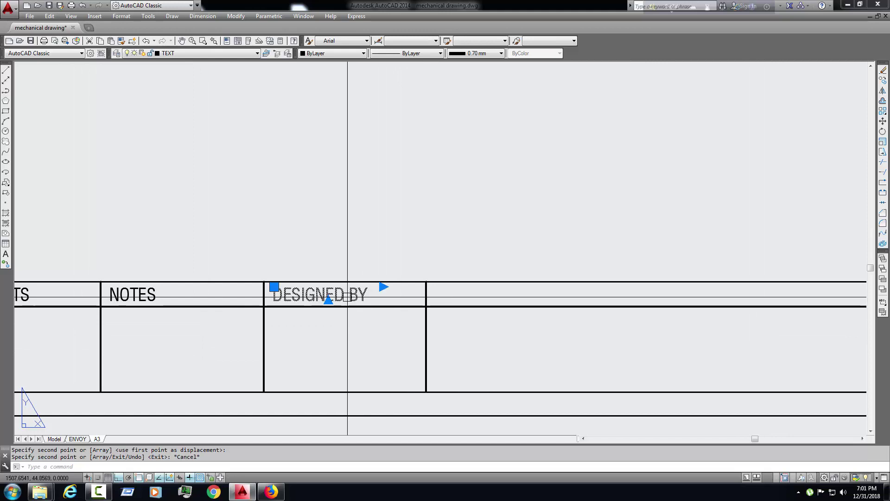
type("c")
key("c")
key("o")
key("Return")
left_click(367, 345)
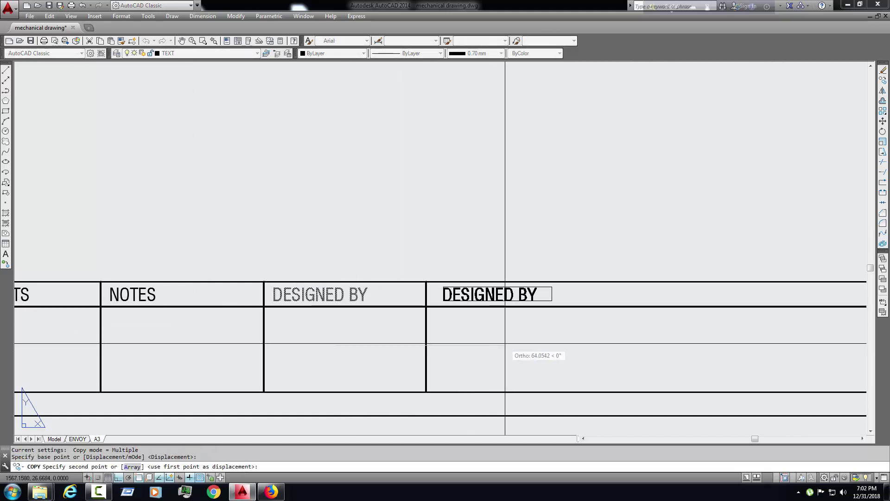
left_click(525, 345)
key("Escape")
scroll(525, 345, "down", 1)
Retitle the fourth heading CLIENT and copy a divider to close its cell.
double_click(417, 288)
type("CLIENT")
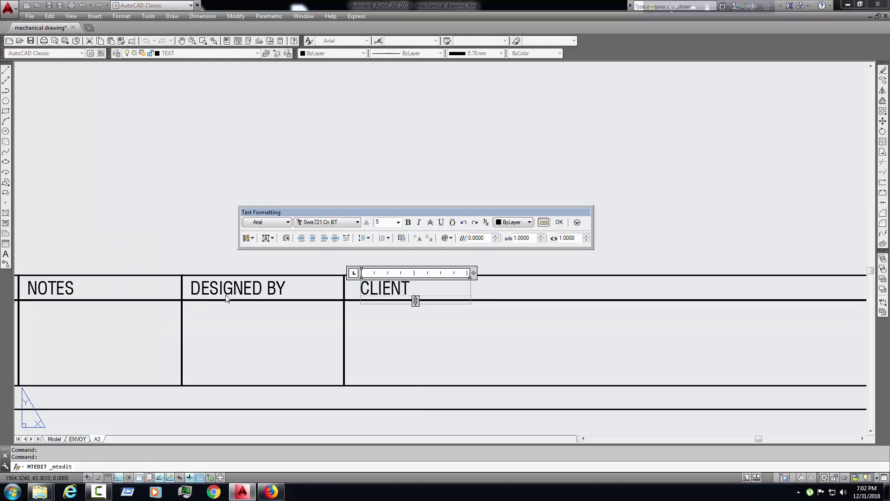
left_click(353, 357)
scroll(353, 357, "up", 1)
left_click(325, 299)
key("c")
key("o")
type("c")
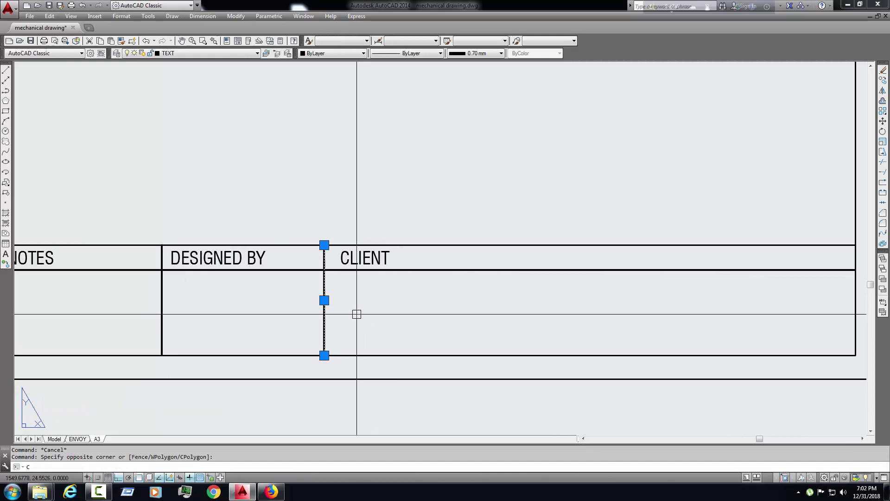
key("Return")
left_click(352, 302)
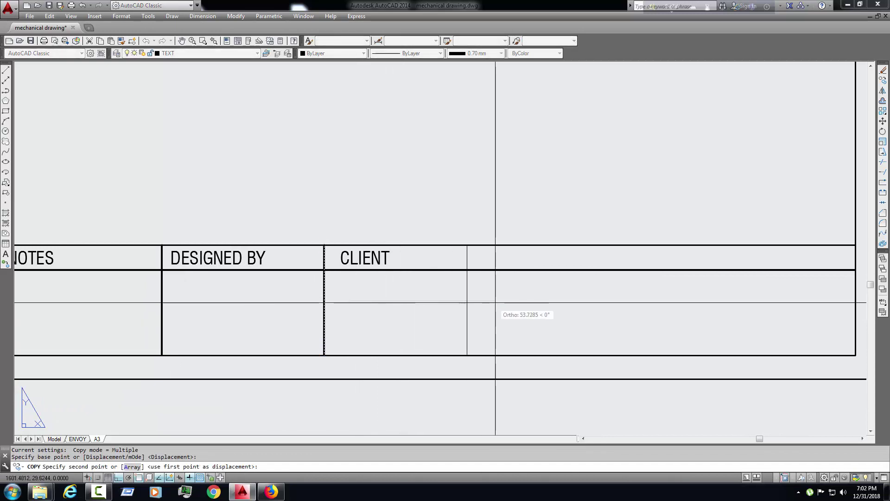
left_click(524, 303)
scroll(431, 306, "down", 2)
key("Escape")
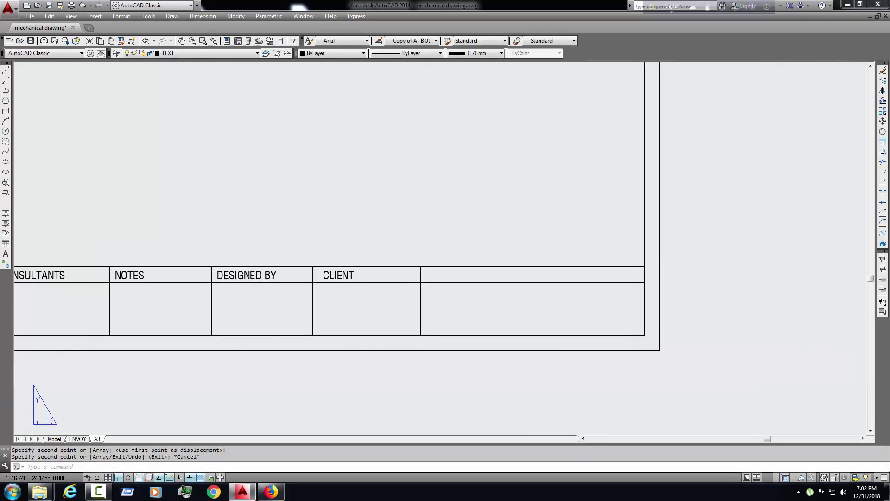
scroll(431, 307, "up", 2)
Copy the CLIENT heading into the fifth cell and retitle it PROJECT.
left_click(411, 306)
scroll(410, 306, "up", 1)
key("c")
key("o")
key("Return")
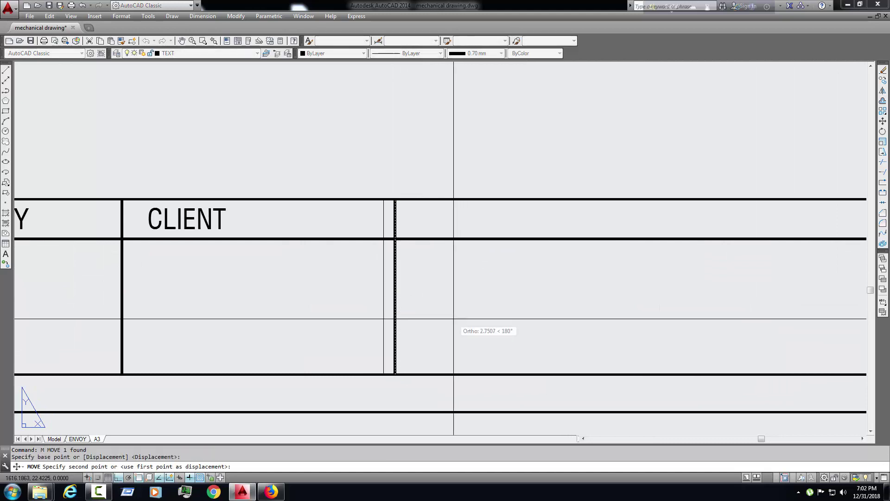
left_click(383, 287)
key("Escape")
left_click(236, 201)
key("c")
key("o")
key("Return")
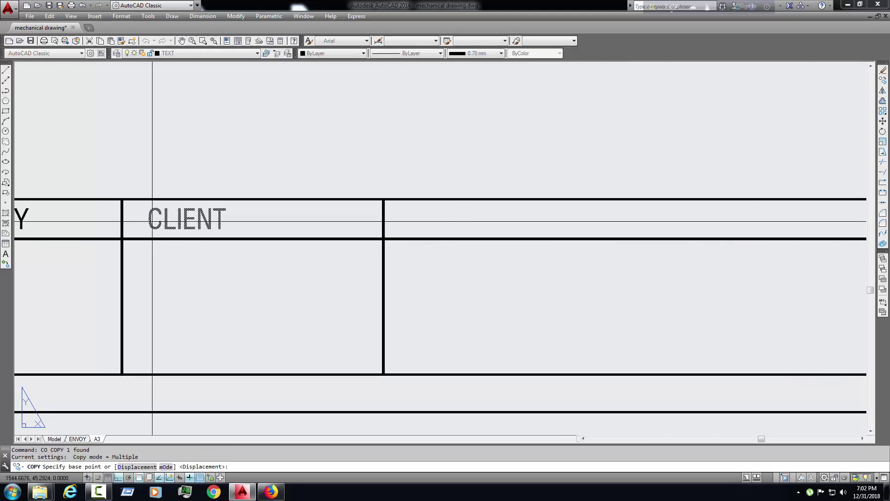
left_click(122, 206)
left_click(121, 203)
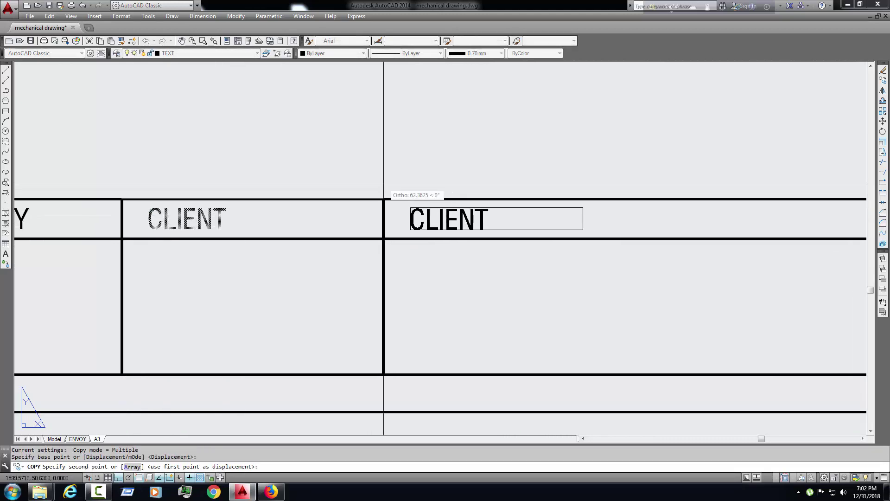
left_click(384, 202)
key("Escape")
scroll(387, 263, "down", 3)
scroll(387, 263, "up", 2)
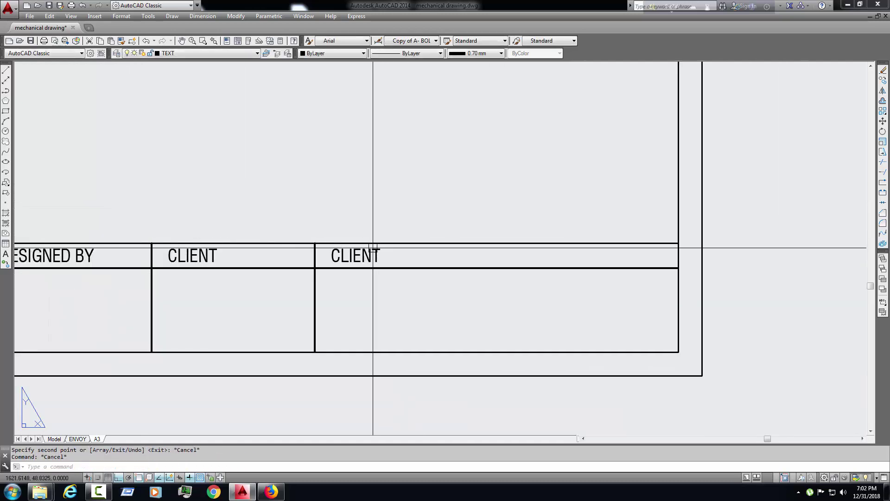
double_click(376, 256)
type("PROJECT")
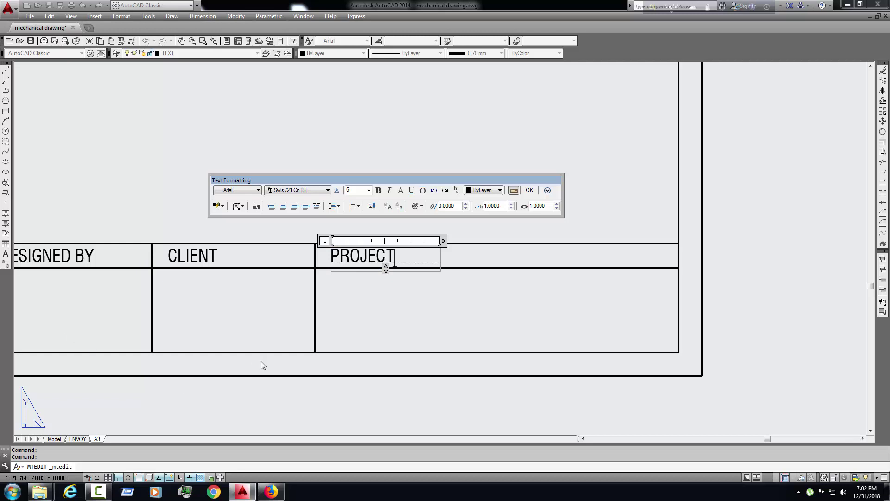
left_click(263, 365)
scroll(418, 334, "down", 3)
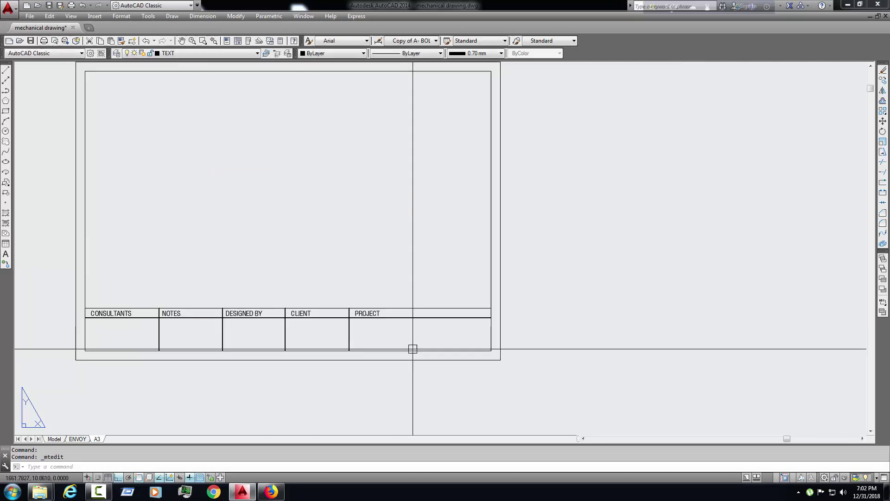
scroll(389, 328, "up", 3)
Copy the divider rightwards to close the PROJECT cell and form a sixth column.
left_click(390, 327)
type("c")
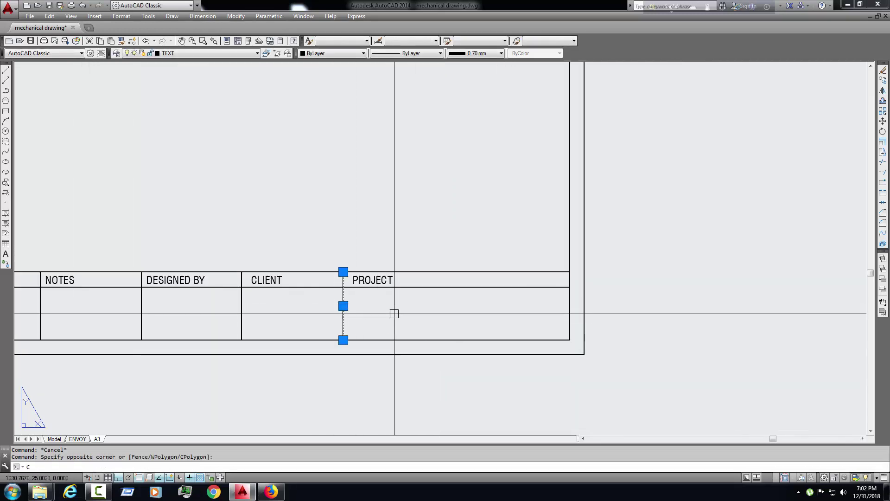
key("c")
key("space")
left_click(396, 314)
left_click(487, 316)
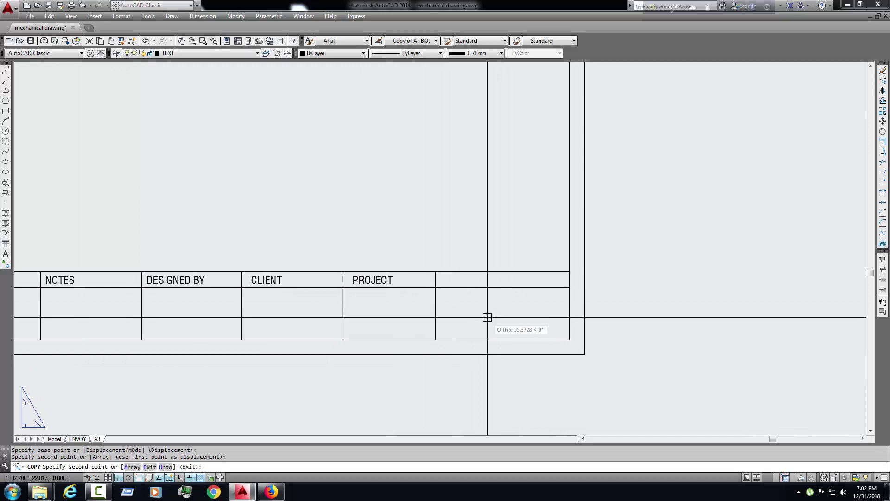
key("Escape")
scroll(375, 293, "up", 2)
Copy the PROJECT heading into the new sixth cell.
left_click(355, 282)
key("c")
key("space")
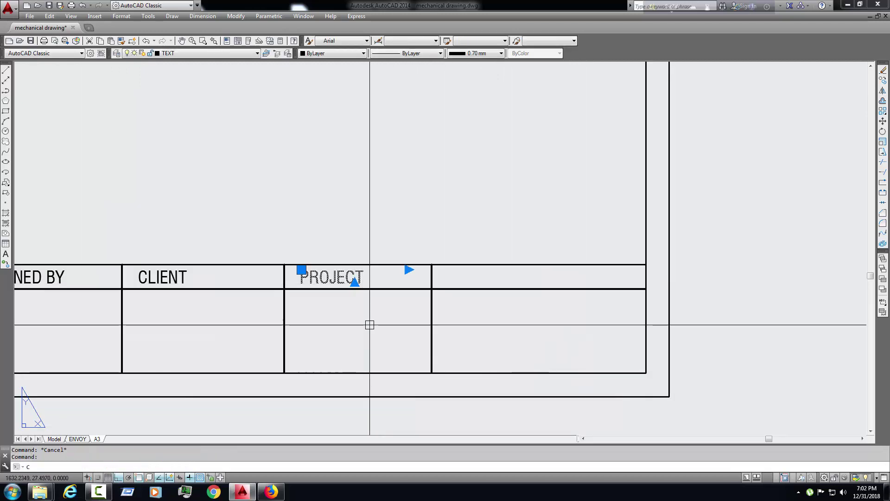
left_click(368, 322)
left_click(494, 334)
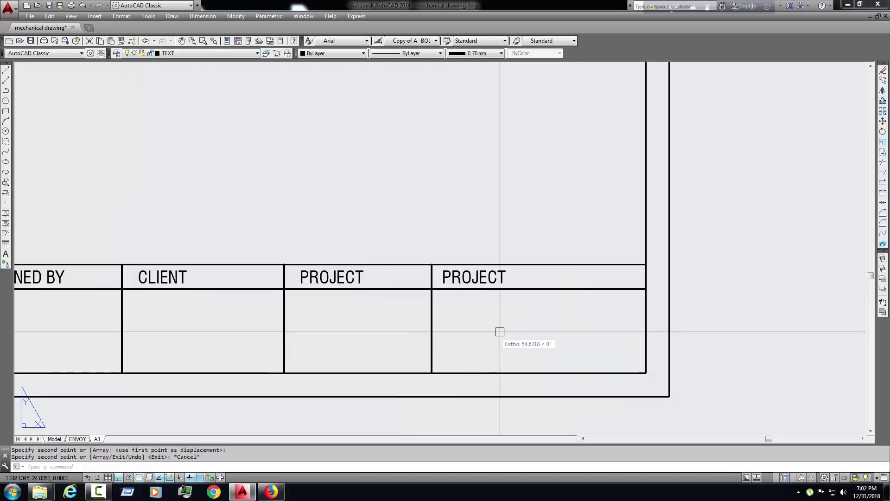
key("Escape")
scroll(347, 306, "down", 2)
scroll(423, 322, "down", 3)
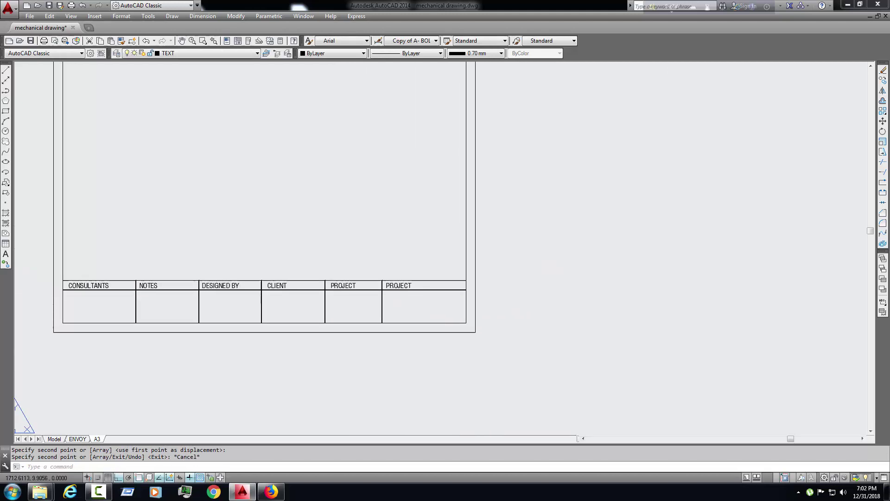
scroll(423, 322, "up", 1)
scroll(419, 322, "up", 3)
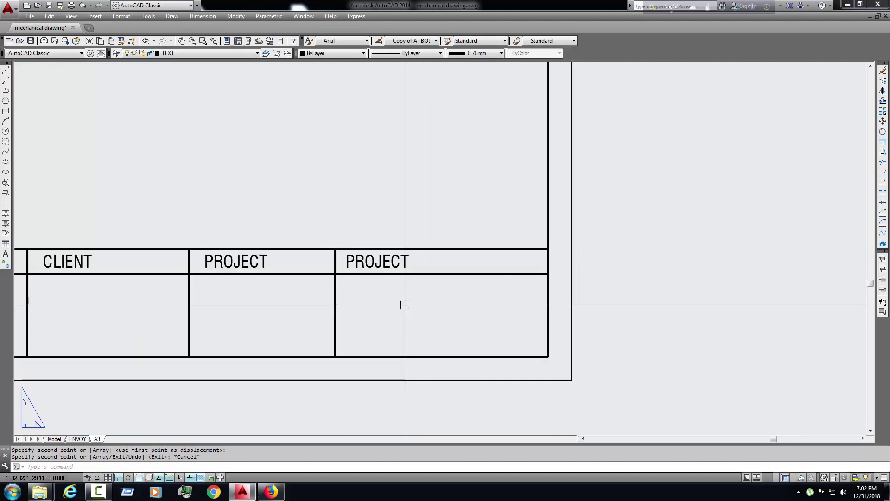
scroll(403, 303, "down", 2)
scroll(452, 320, "down", 2)
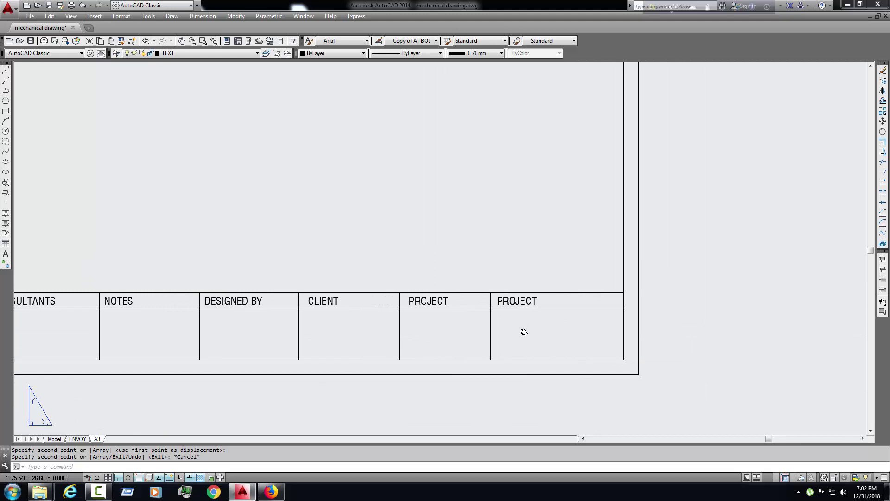
scroll(452, 337, "up", 1)
scroll(453, 337, "down", 2)
Move the NOTES to CLIENT cell group further left to narrow the columns.
left_click(200, 259)
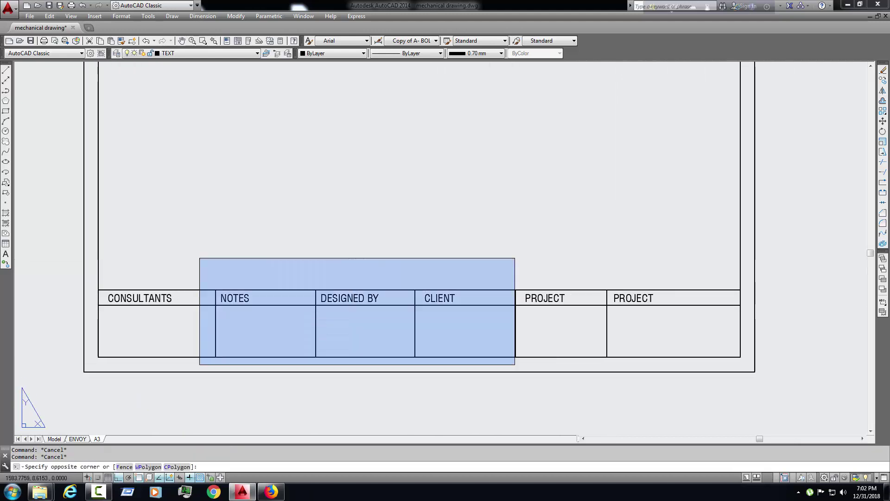
left_click(611, 384)
key("m")
key("Return")
left_click(592, 417)
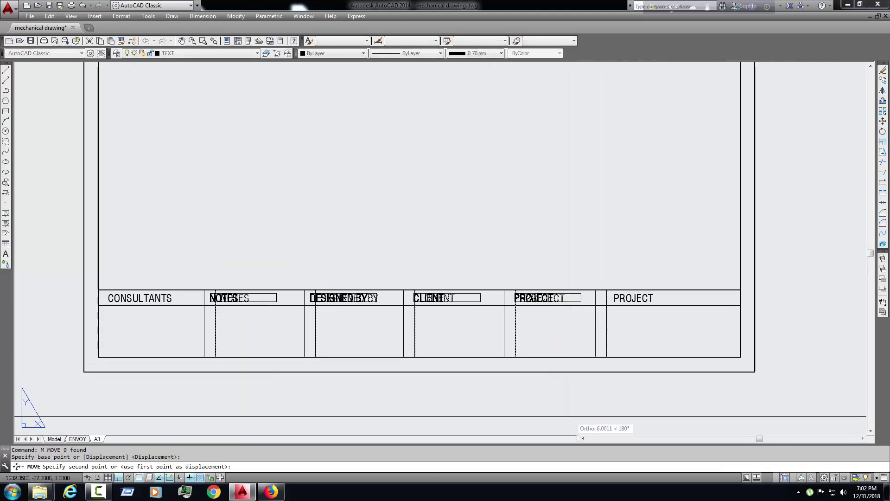
left_click(563, 417)
Shift the DESIGNED BY through PROJECT cells left, undoing the mistaken PROJECT move.
key("Return")
left_click(274, 264)
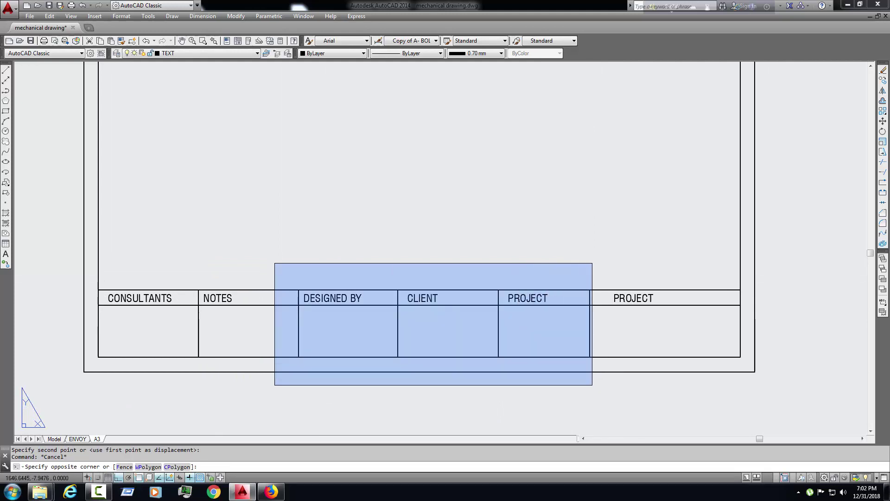
left_click(596, 386)
key("Return")
left_click(584, 417)
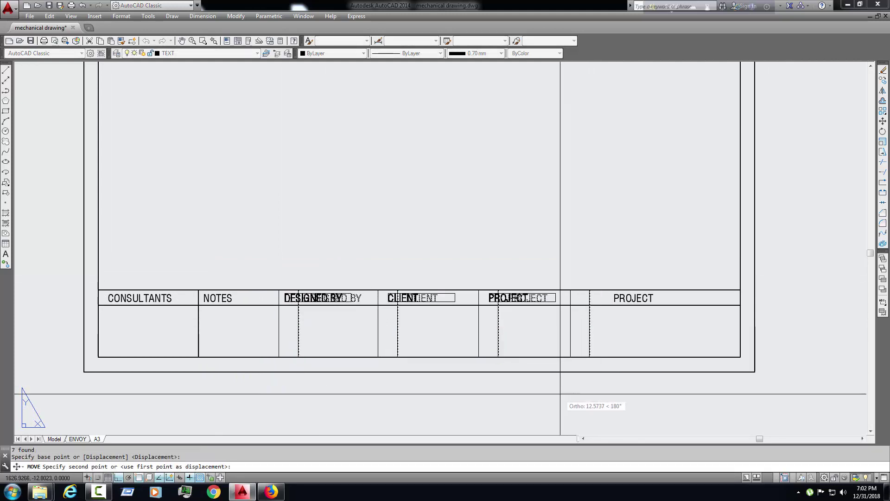
middle_click_drag(566, 393, 542, 364)
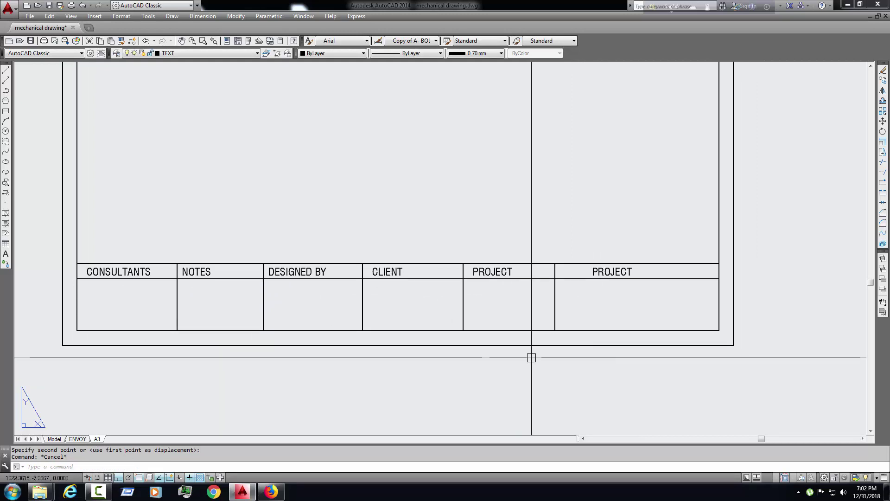
key("Return")
left_click(451, 218)
left_click(677, 383)
key("Return")
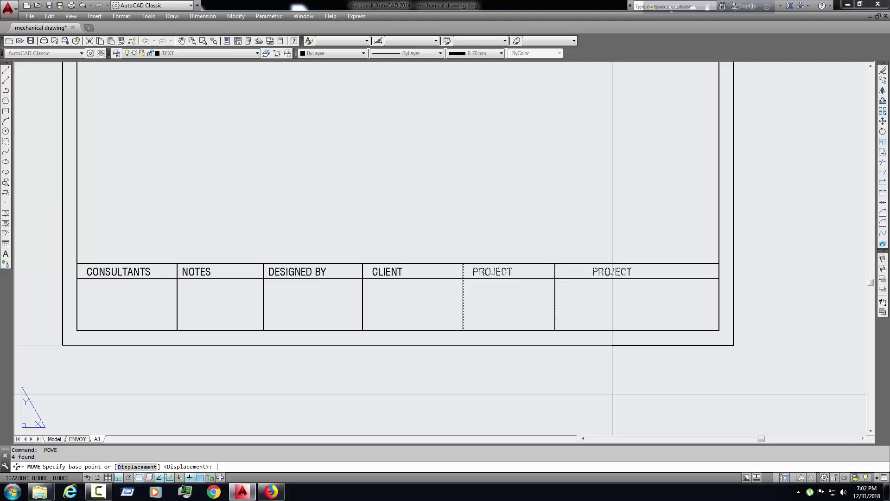
key("Return")
key("Return")
key("ctrl+z")
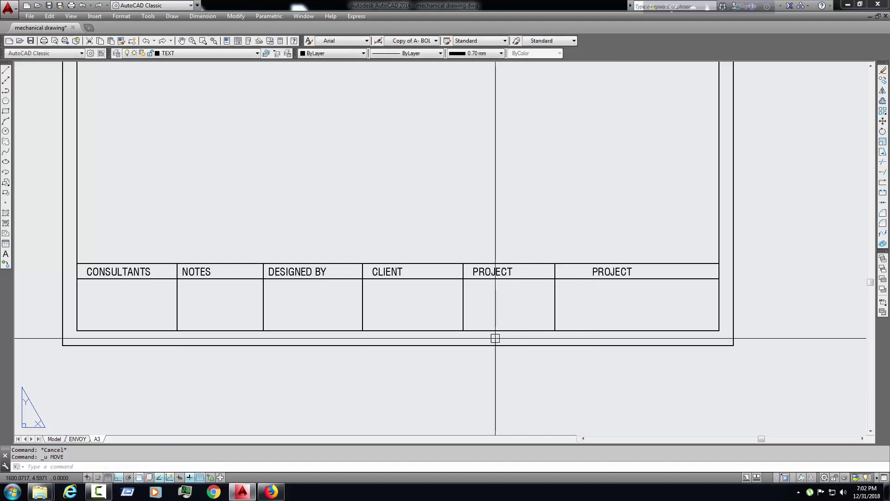
left_click(451, 258)
left_click(667, 383)
key("m")
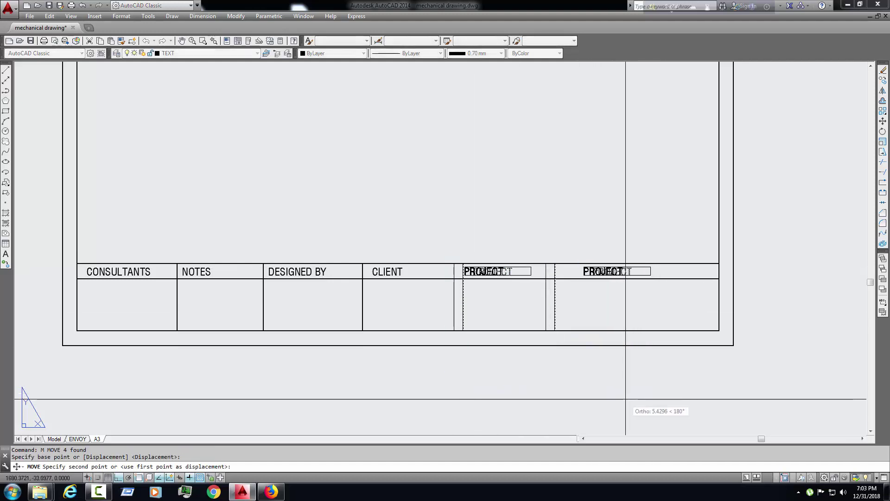
key("Escape")
scroll(510, 391, "up", 2)
scroll(453, 362, "down", 1)
Move the last PROJECT heading to the left of its widened cell.
middle_click_drag(454, 362, 454, 254)
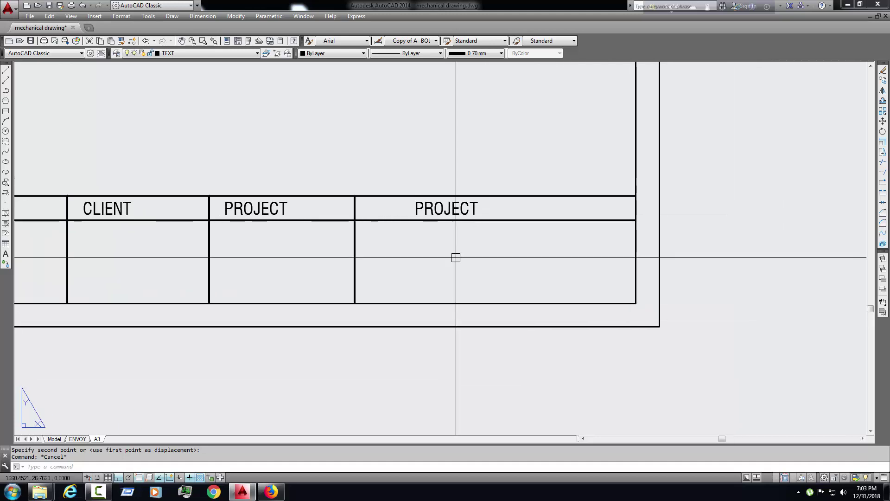
left_click(465, 209)
key("m")
left_click(479, 290)
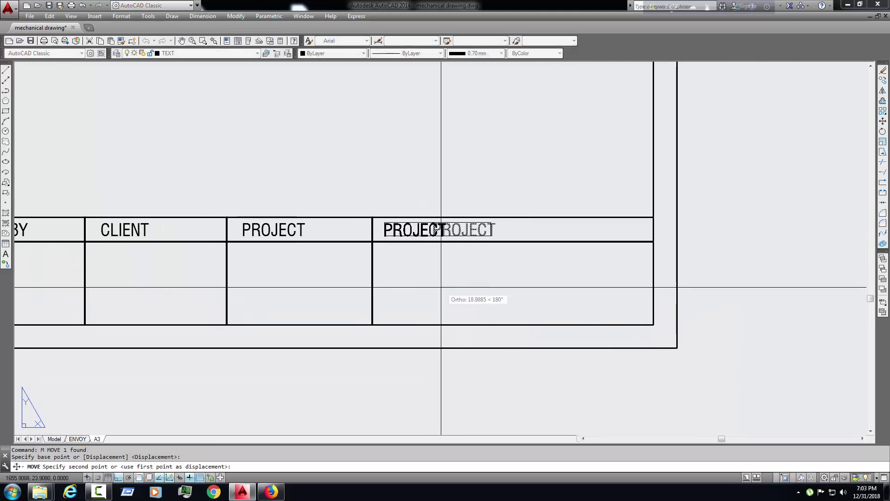
left_click(454, 298)
Replace the right PROJECT heading text with DRAWING TITLE.
double_click(411, 231)
type("DRAWING TITLE")
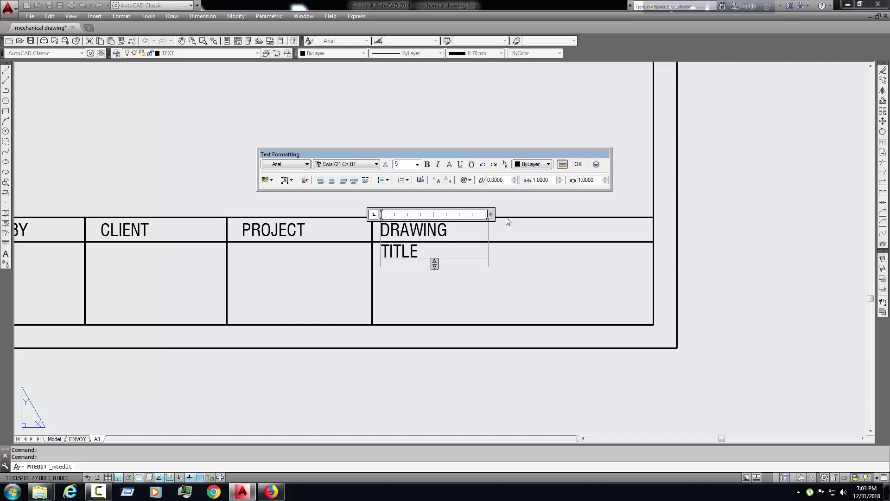
key("Escape")
Copy a divider and the row line lower to form a cell beneath DRAWING TITLE.
left_click(434, 282)
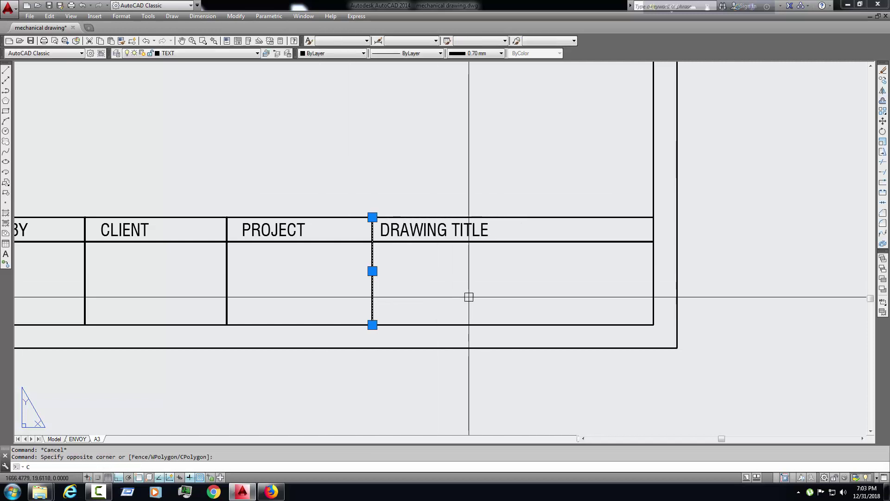
type("co")
key("Return")
left_click(373, 284)
key("Escape")
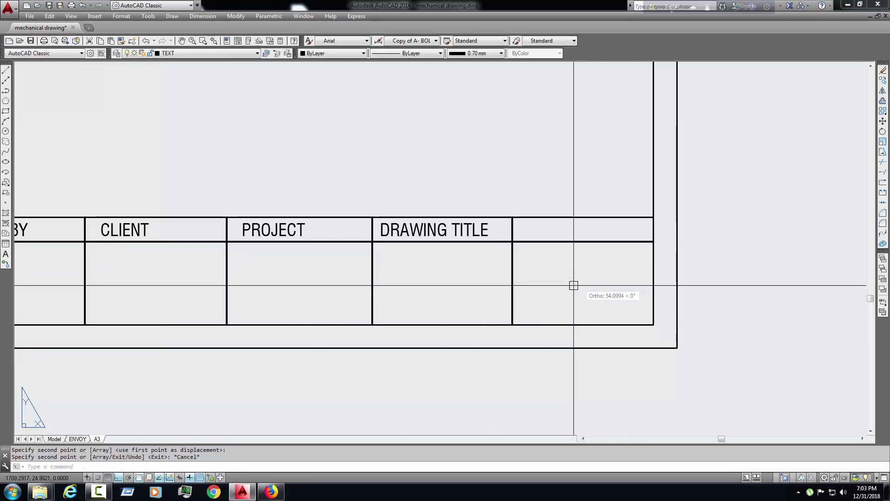
left_click(513, 272)
key("Escape")
left_click(530, 244)
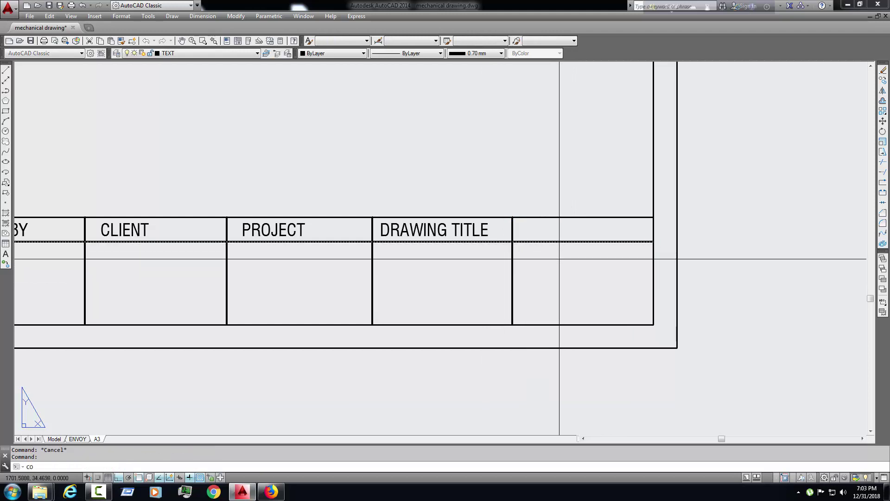
type("co")
key("Return")
left_click(536, 243)
scroll(559, 326, "up", 2)
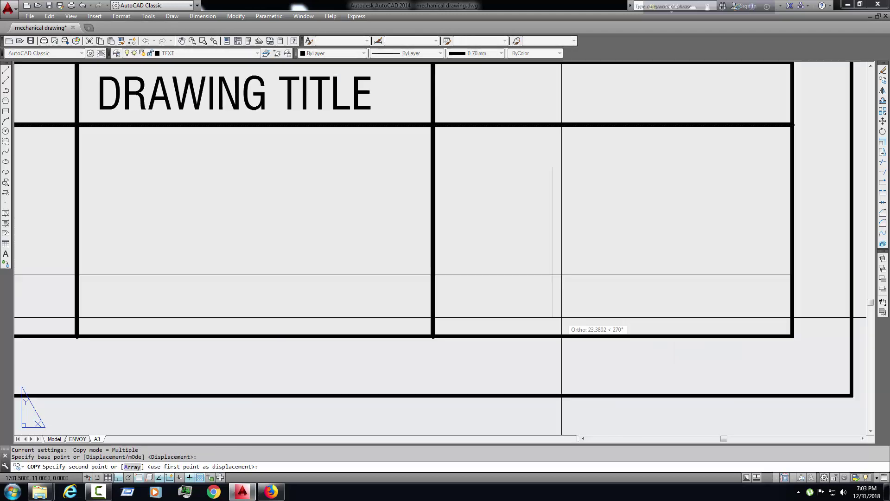
left_click(559, 319)
scroll(459, 300, "down", 2)
key("Escape")
Copy DRAWING TITLE into the lower cell and relabel it PAGE NO:.
left_click(446, 235)
type("CO")
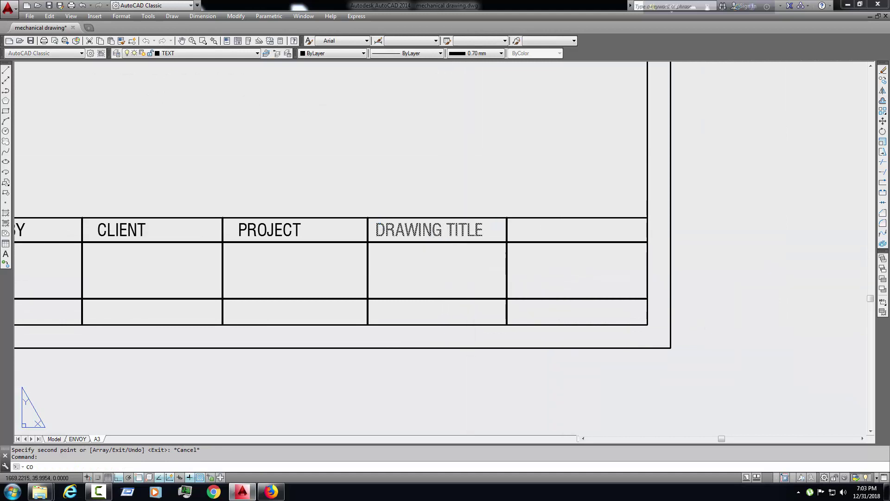
type("co")
key("Return")
left_click(445, 234)
left_click(445, 310)
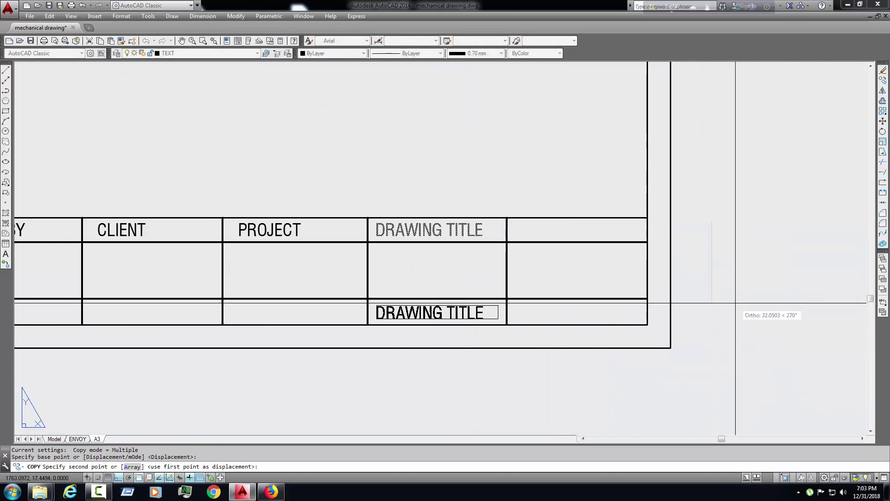
key("Escape")
scroll(418, 334, "up", 2)
double_click(523, 311)
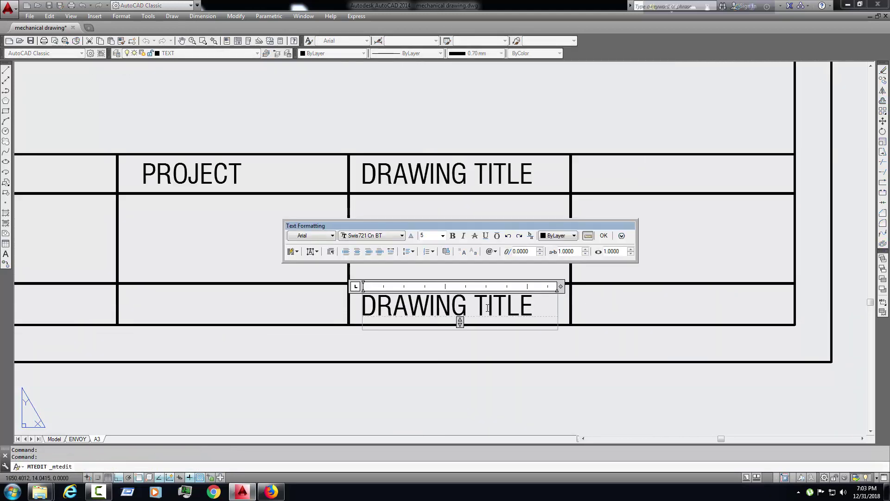
key("ctrl+a")
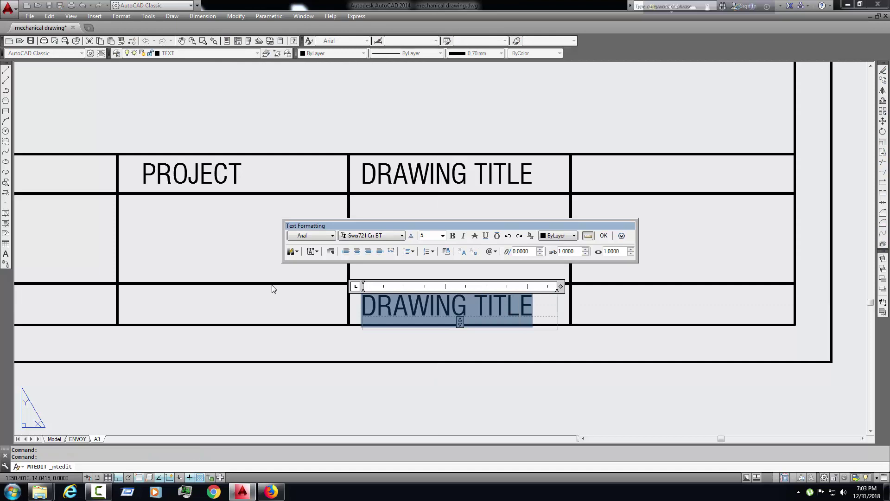
type("PAGE NO:")
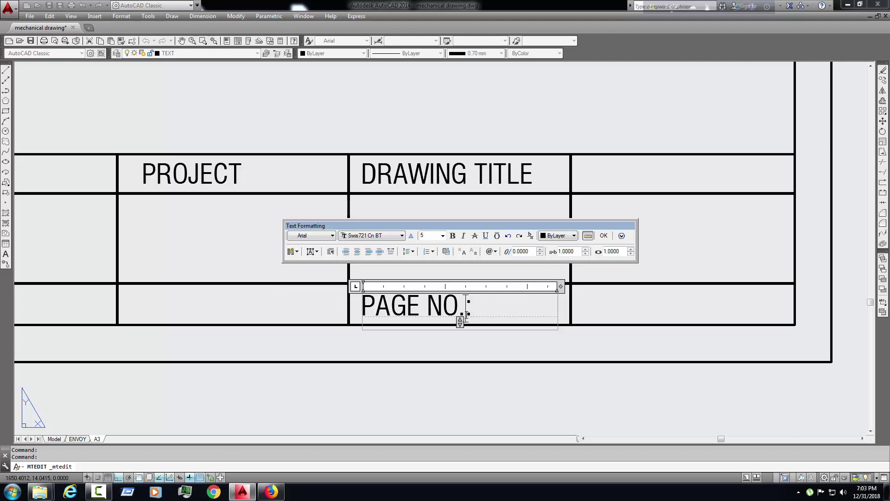
key("Escape")
scroll(487, 368, "down", 3)
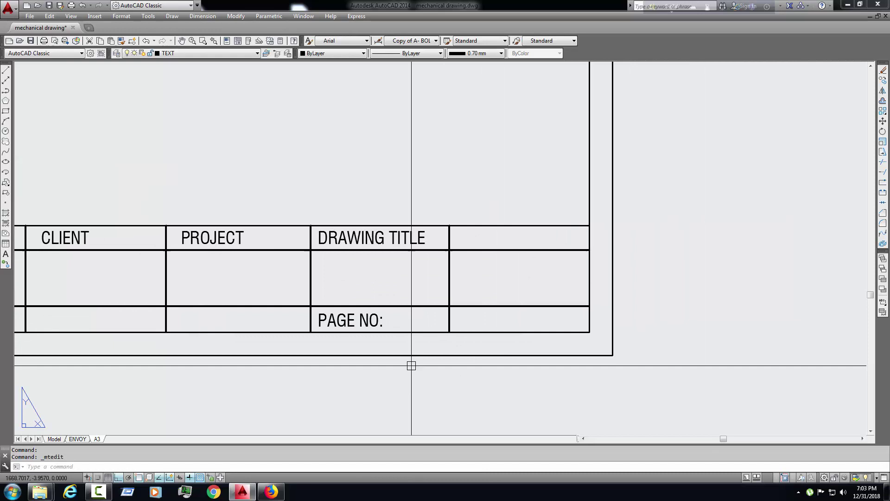
scroll(418, 369, "up", 2)
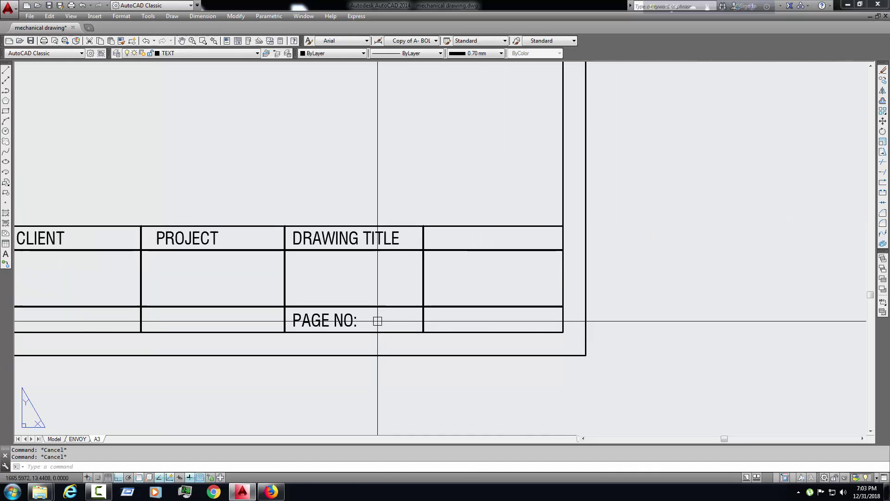
type("l")
Draw a short vertical divider inside the PAGE NO: cell.
key("Return")
left_click(363, 306)
left_click(364, 332)
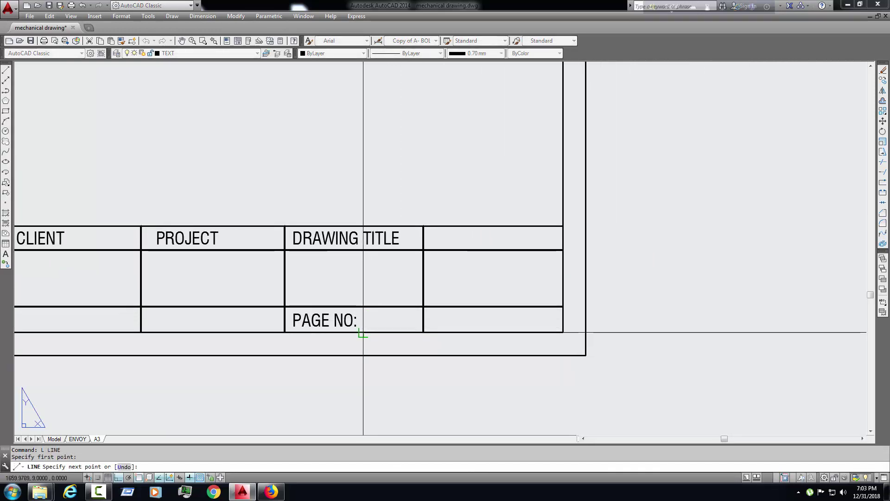
key("Escape")
scroll(372, 319, "up", 2)
Trim the stray horizontal line in the rightmost column.
left_click(361, 315)
key("Escape")
mouse_move(139, 265)
left_mouse_down()
mouse_move(466, 268)
mouse_move(503, 306)
left_mouse_up()
key("Escape")
type("tr")
key("Return")
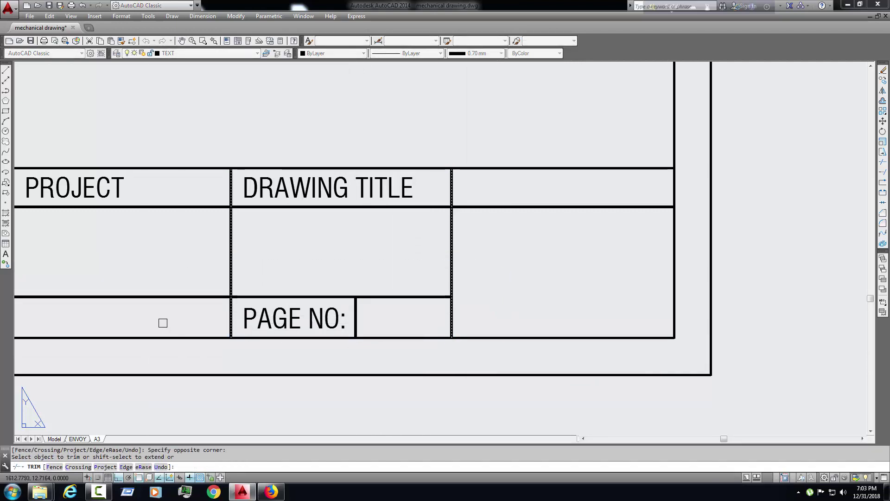
scroll(368, 304, "down", 2)
key("Escape")
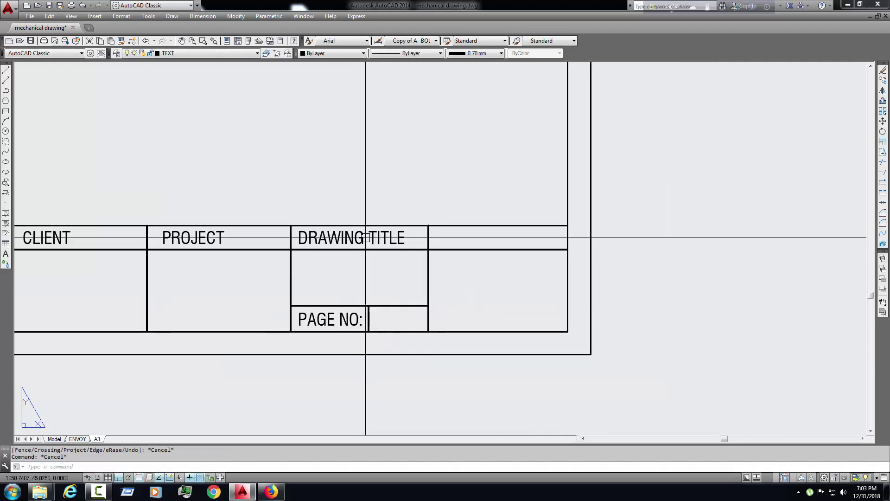
Copy DRAWING TITLE into the rightmost header cell and retitle it SCALE.
left_click(355, 238)
type("co")
key("Return")
left_click(424, 237)
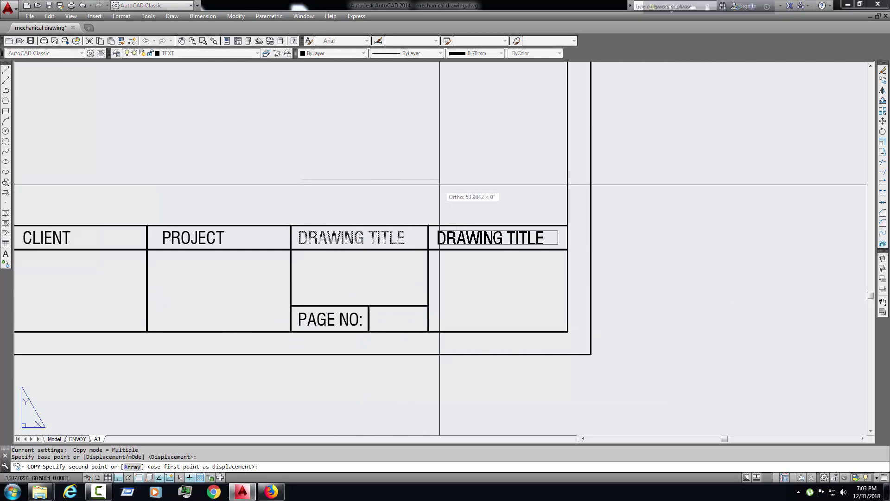
left_click(564, 237)
key("Escape")
scroll(487, 237, "up", 1)
left_click(484, 232)
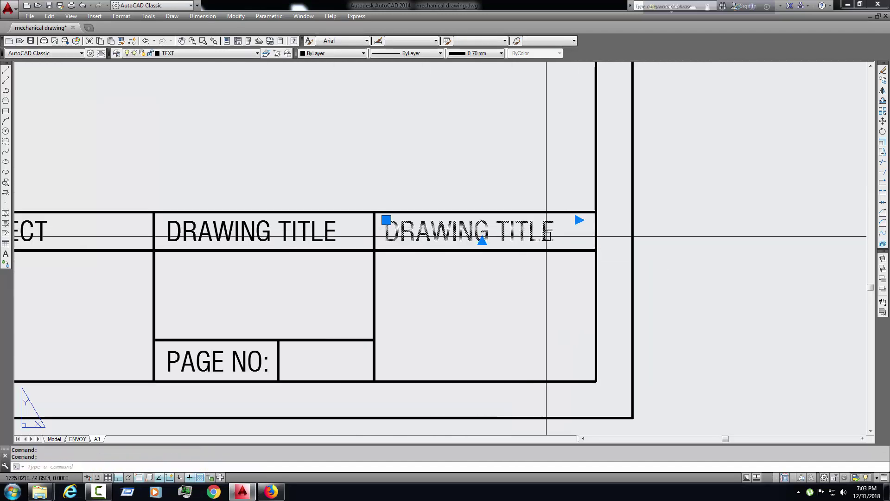
double_click(483, 233)
type("SCALE")
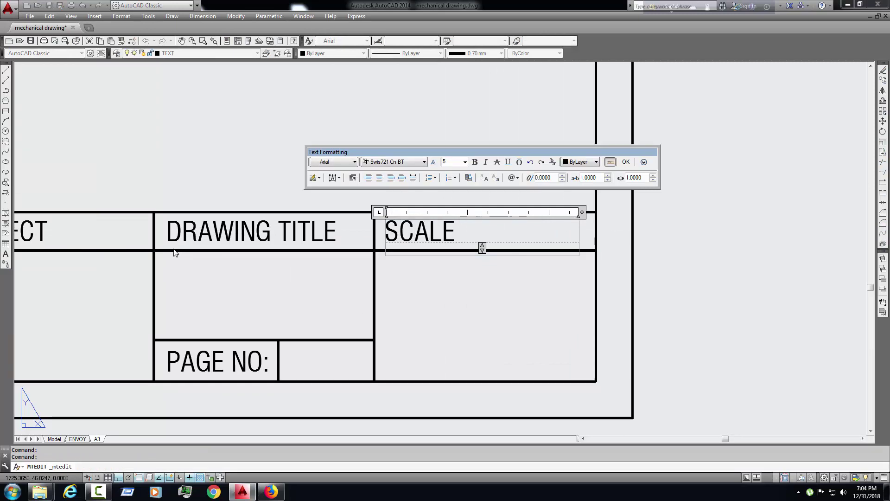
left_click(490, 293)
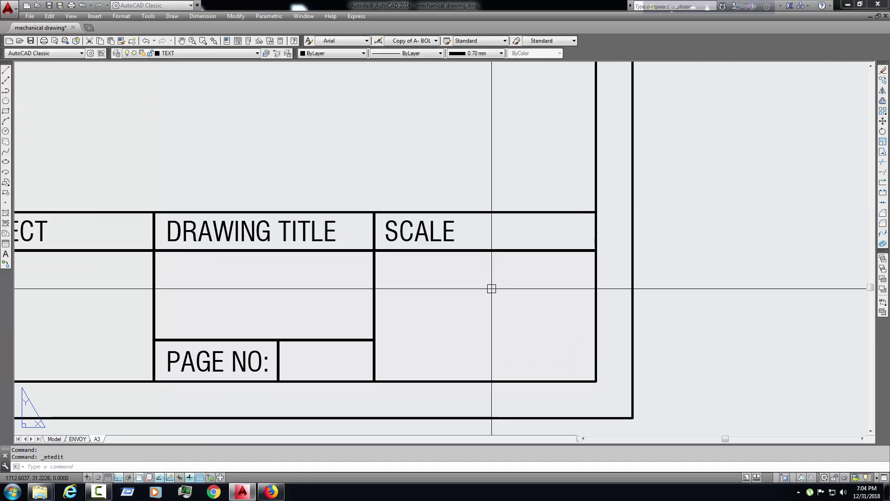
Copy the SCALE label into the row below and retitle it REV.
left_click(477, 231)
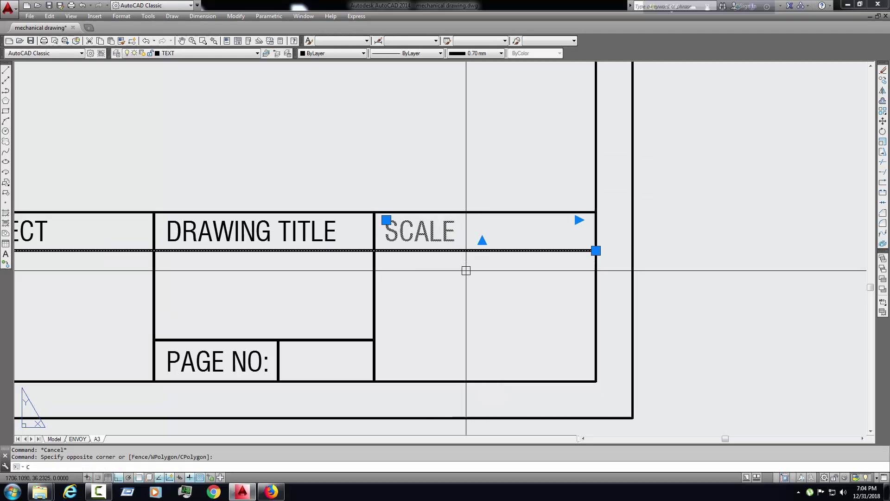
type("co")
key("Return")
left_click(490, 210)
left_click(490, 251)
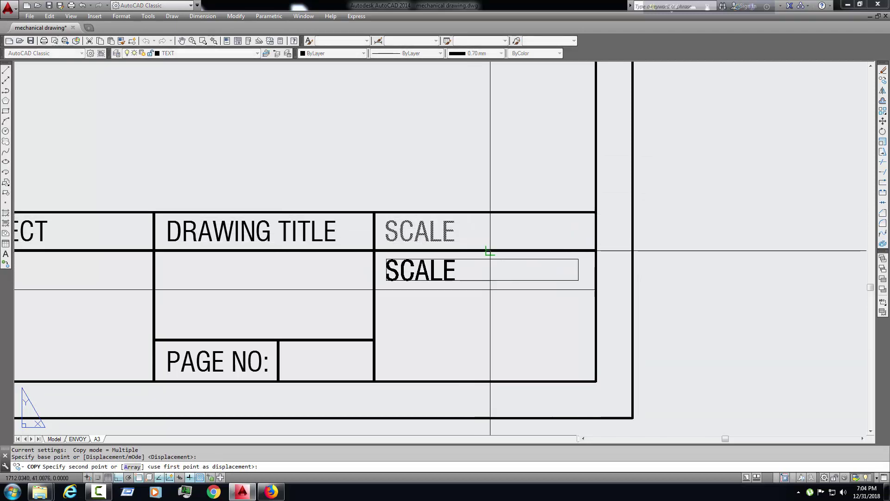
key("Escape")
double_click(458, 275)
left_click_drag(458, 272, 386, 274)
type("REV.")
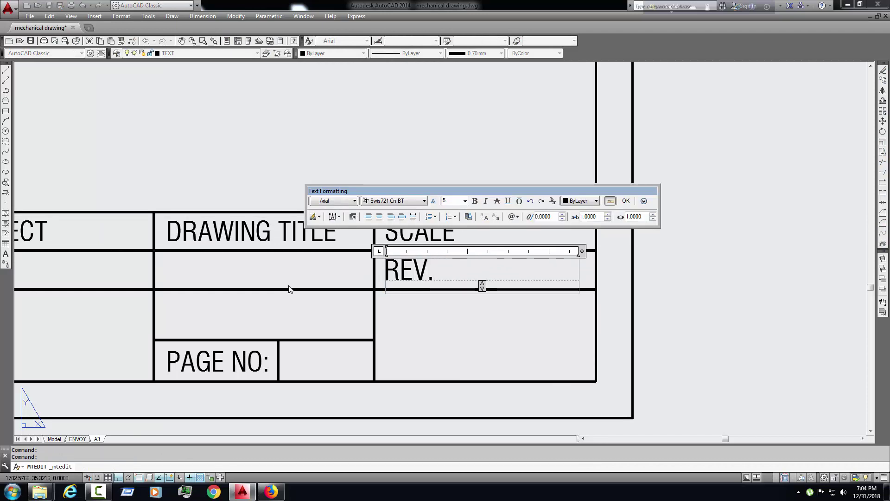
left_click(458, 297)
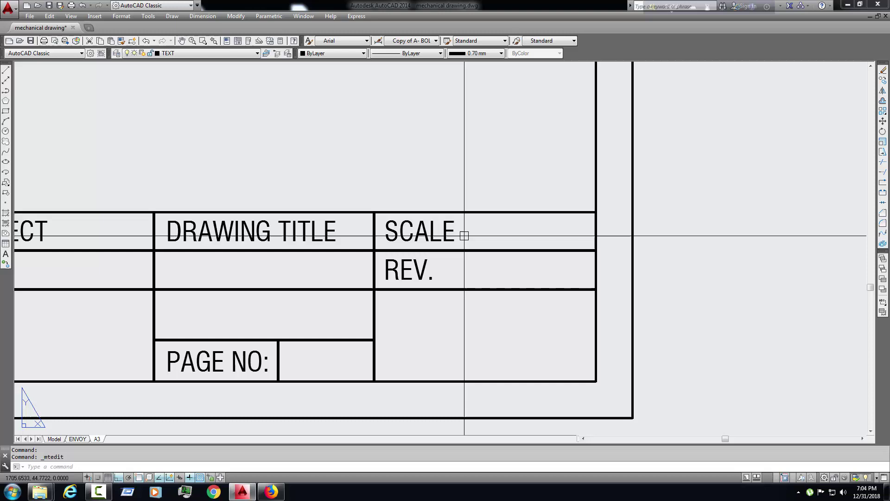
Edit both labels to read SCALE : and REV. :.
double_click(462, 229)
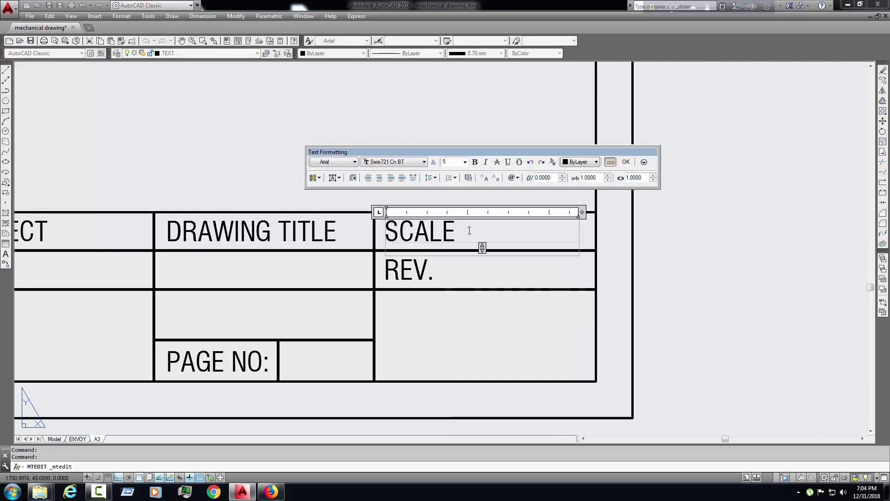
type(":")
left_click(516, 321)
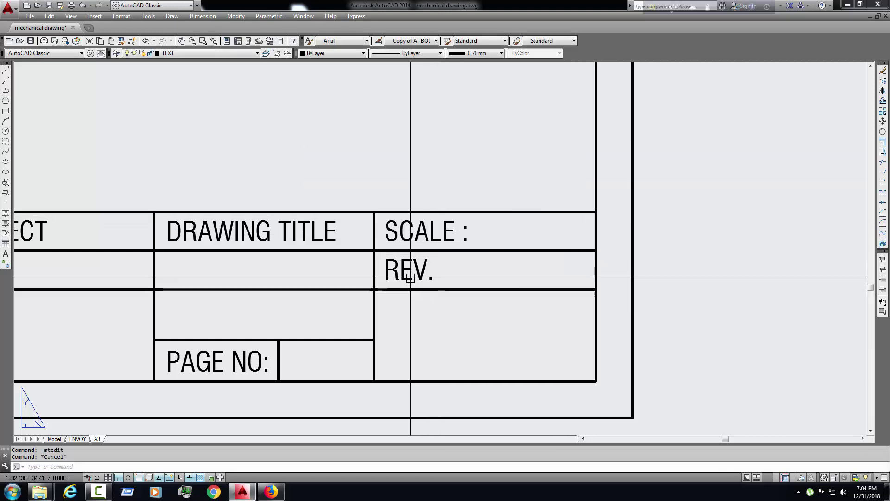
double_click(445, 276)
type(":")
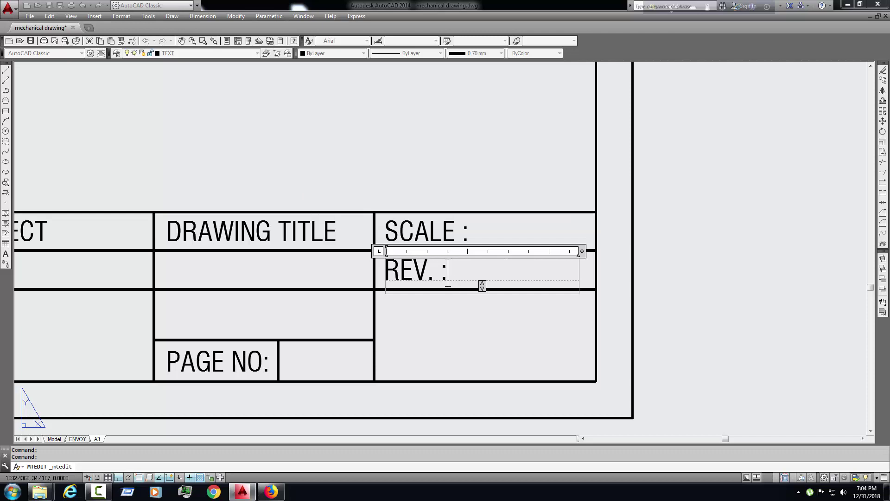
left_click(482, 306)
Trim the vertical line left of SCALE to tidy the new rows.
left_click(374, 306)
scroll(345, 319, "down", 1)
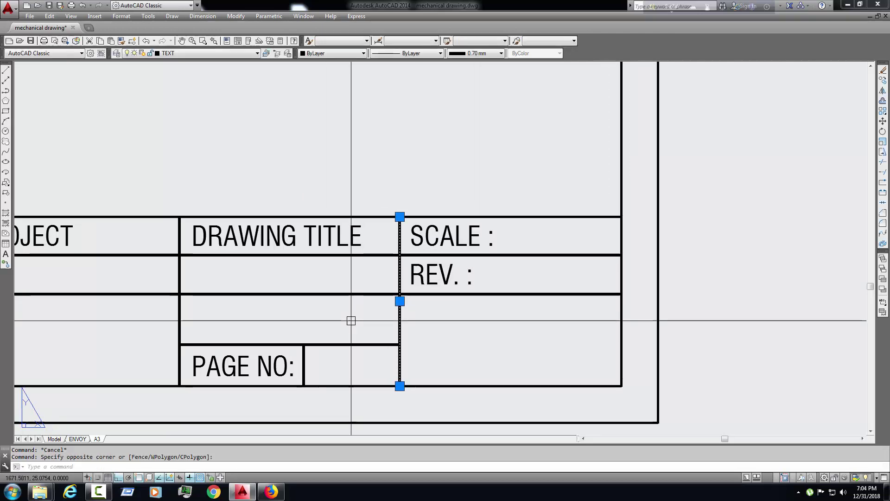
key("Escape")
type("tr")
key("Return")
scroll(345, 277, "down", 2)
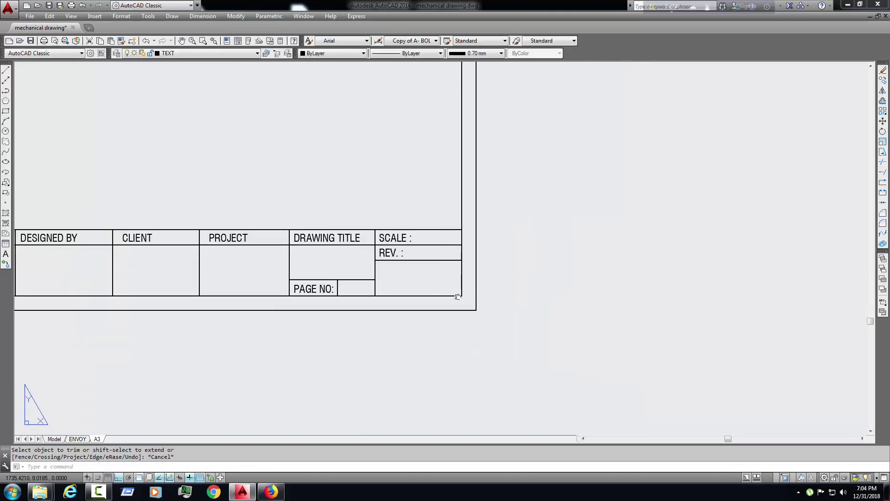
key("Escape")
scroll(420, 255, "up", 2)
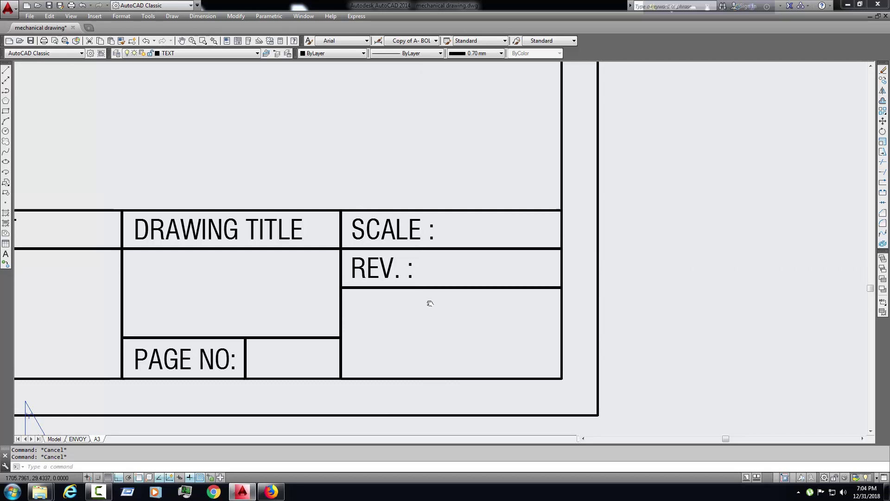
Copy the REV. : label into the row below it with COPY.
middle_click_drag(418, 264, 419, 285)
left_click(379, 274)
left_click(410, 313)
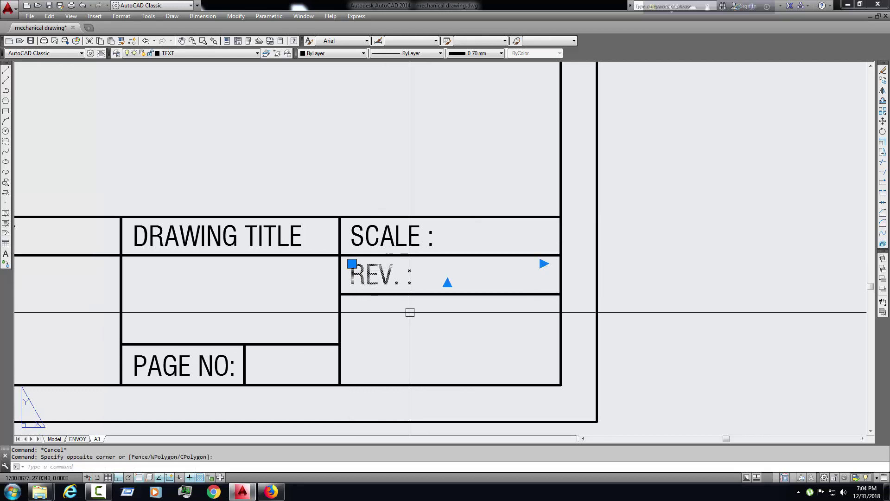
type("c")
key("c")
key("o")
key("Return")
left_click(411, 275)
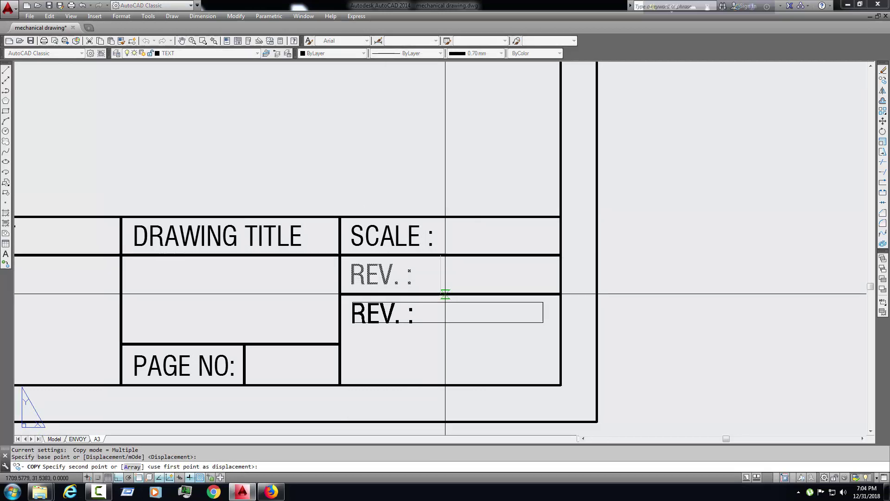
left_click(440, 295)
key("Escape")
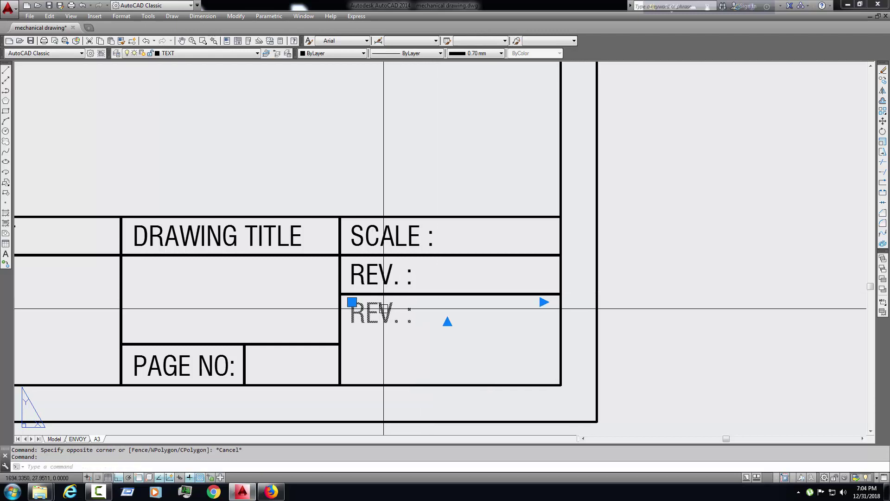
Edit the copied label so it reads DATE :.
double_click(390, 313)
key("ctrl+a")
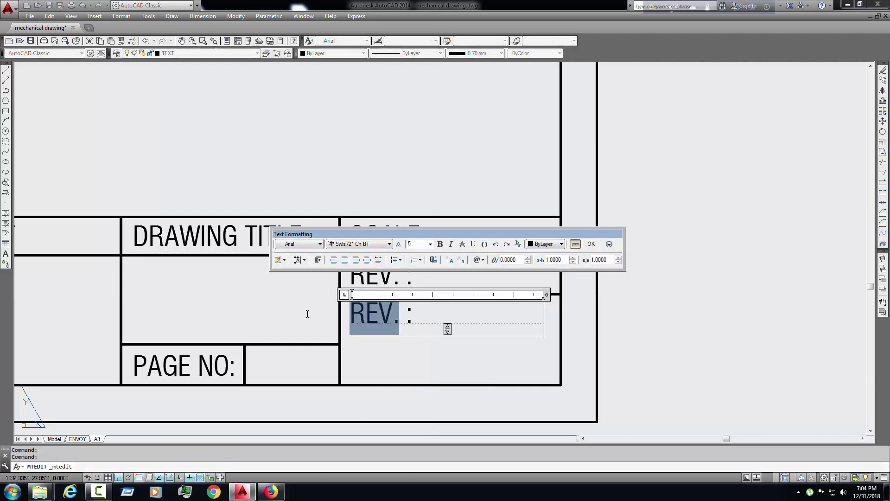
type("DATE")
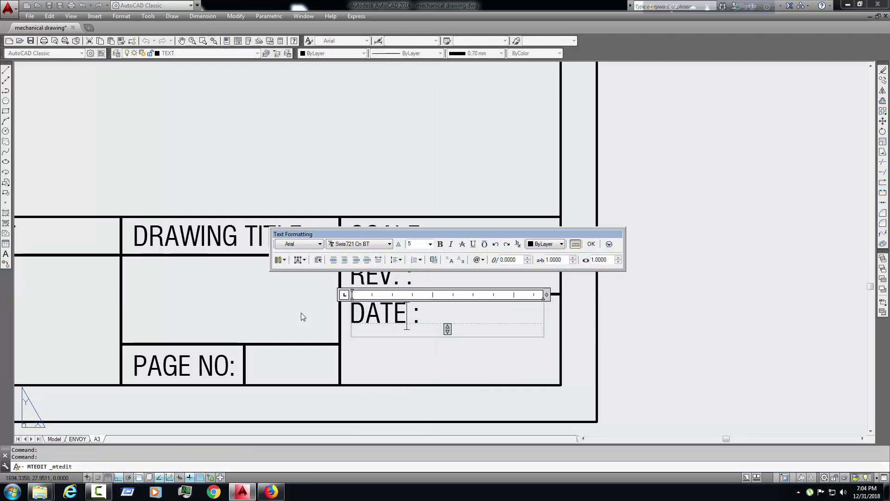
left_click(301, 317)
key("Escape")
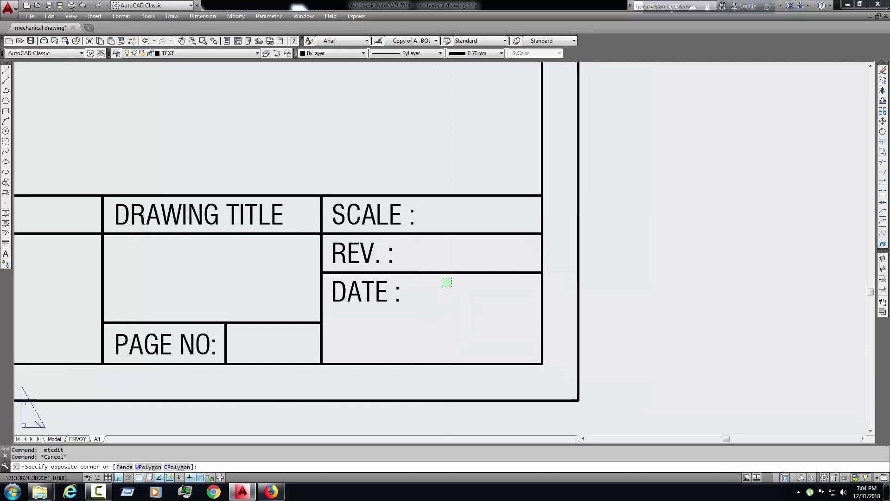
Copy the divider line under DATE :, then erase the misplaced copy.
left_click(438, 270)
key("Return")
left_click(438, 266)
left_click(462, 304)
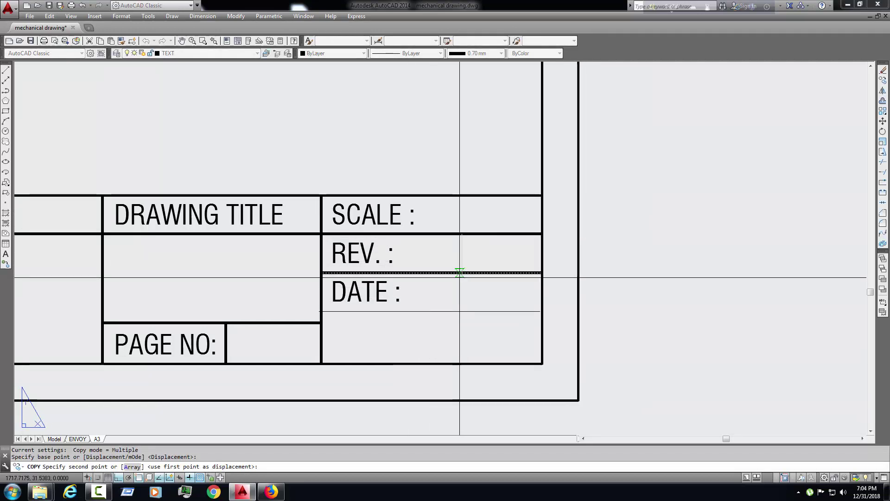
key("Escape")
middle_click_drag(462, 285, 478, 266)
left_click(445, 313)
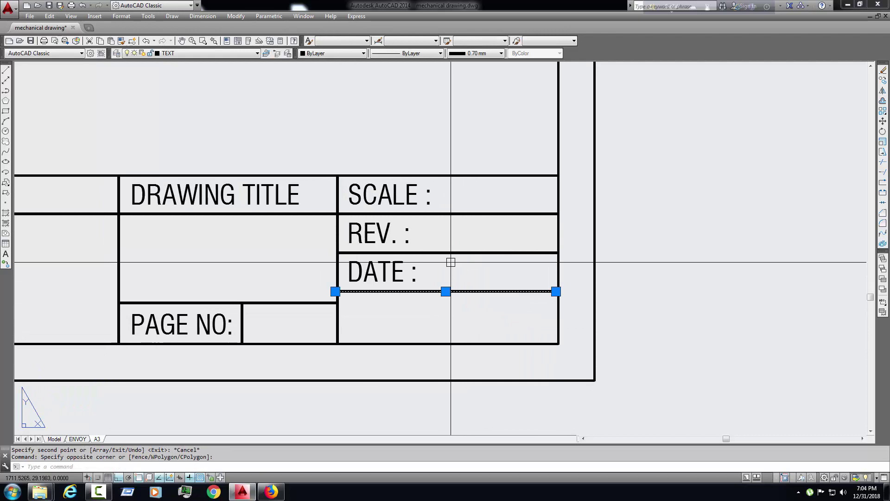
key("e")
key("Return")
left_click(453, 240)
Copy the line below REV. : to form the divider beneath DATE :.
left_click(467, 263)
key("Return")
left_click(447, 252)
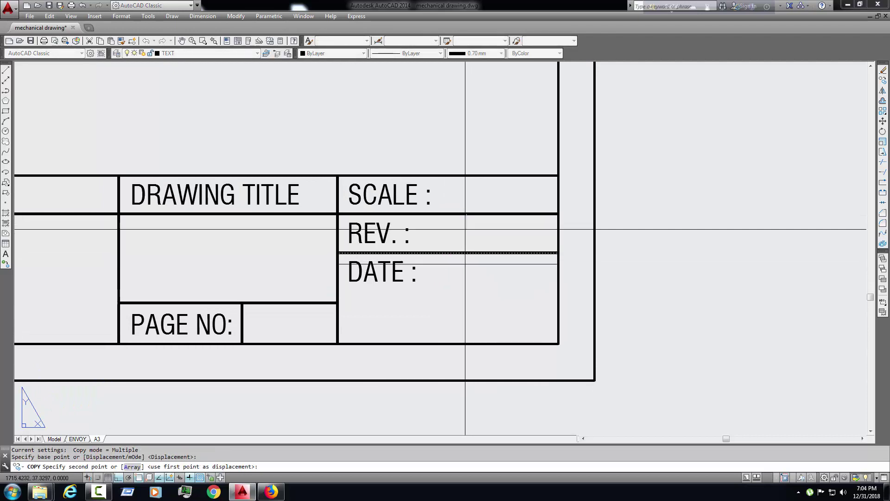
left_click(468, 300)
Move the SCALE, REV. and DATE labels and lines one row lower with MOVE.
key("Escape")
scroll(476, 266, "down", 2)
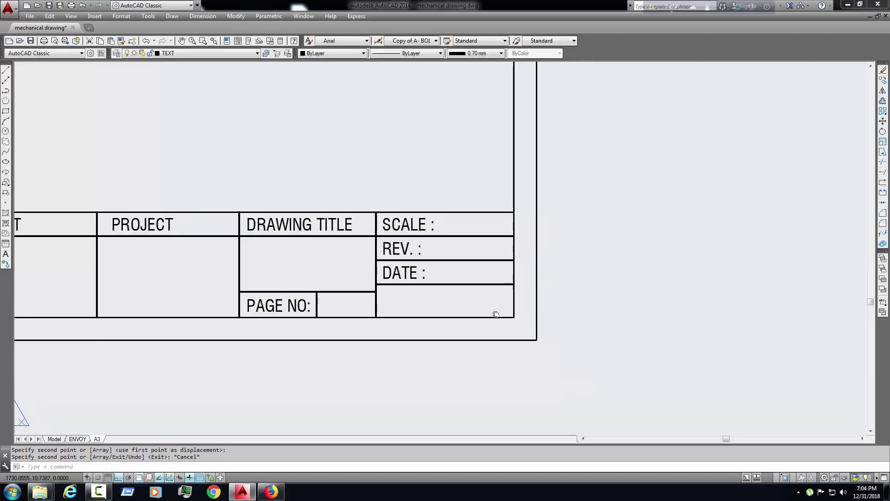
scroll(456, 295, "up", 1)
left_click(432, 250)
left_click_drag(424, 251, 435, 300)
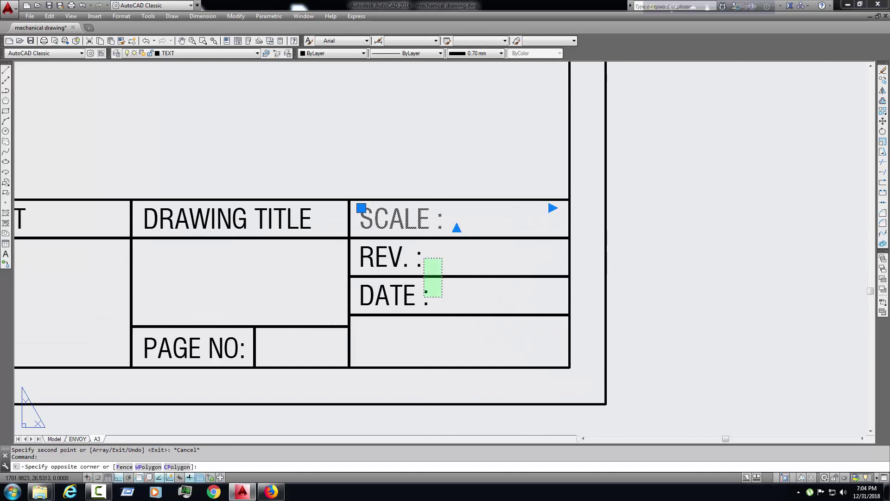
left_click(410, 331)
key("m")
key("Return")
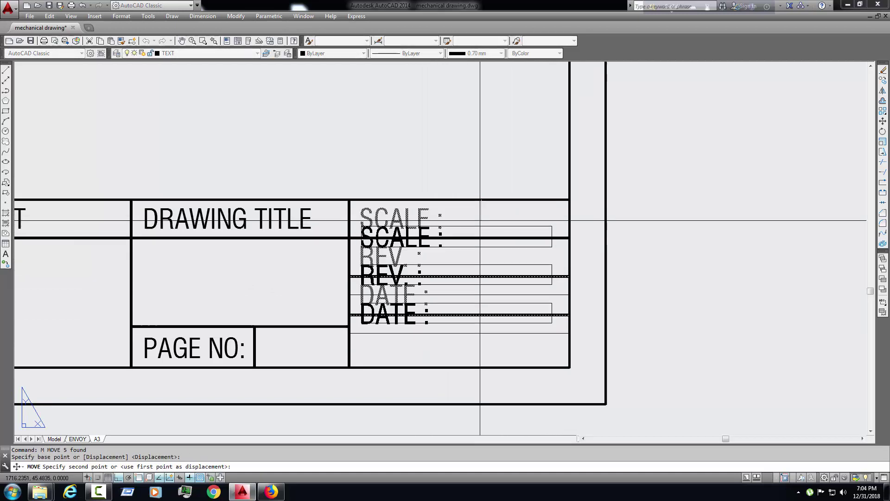
left_click(481, 232)
key("Escape")
Attempt to copy the row line and move the REV. and DATE texts, cancelling each try.
left_click(459, 316)
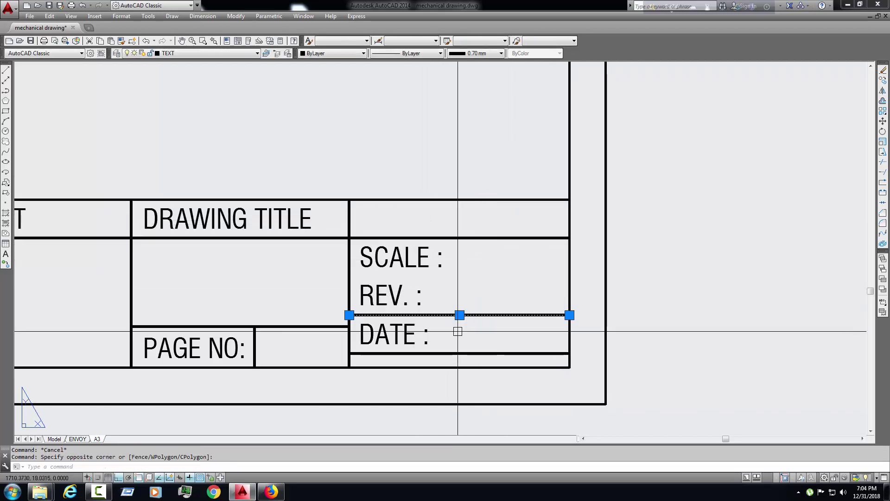
type("co")
key("Return")
left_click(460, 316)
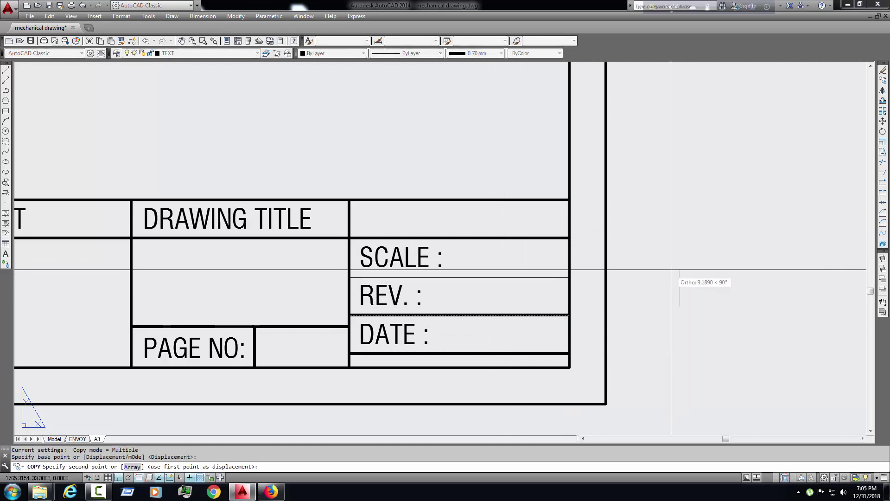
key("Escape")
middle_click_drag(487, 293, 476, 254)
type("e")
key("Return")
left_click(461, 320)
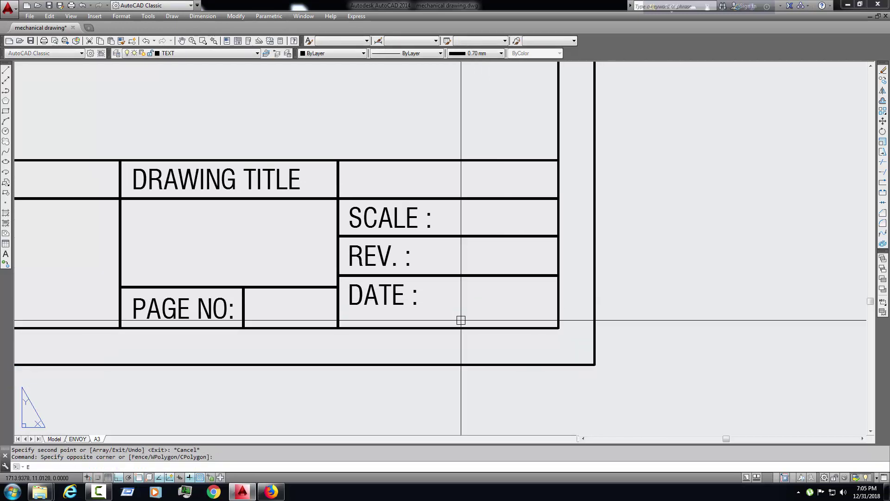
left_click(439, 302)
left_click_drag(348, 251, 543, 307)
type("m")
key("Return")
left_click(446, 279)
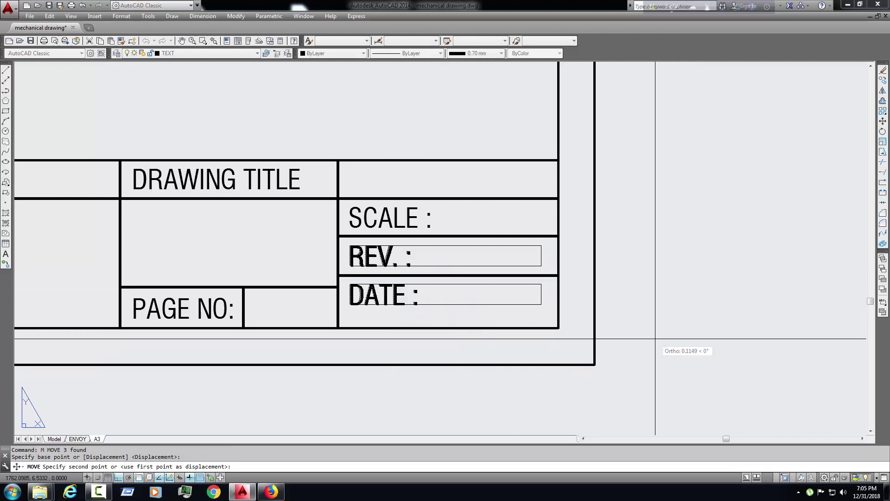
key("Escape")
Reselect the DATE line and text, then the SCALE, REV. and DATE items, cancelling each move.
left_click(532, 327)
left_click(401, 278)
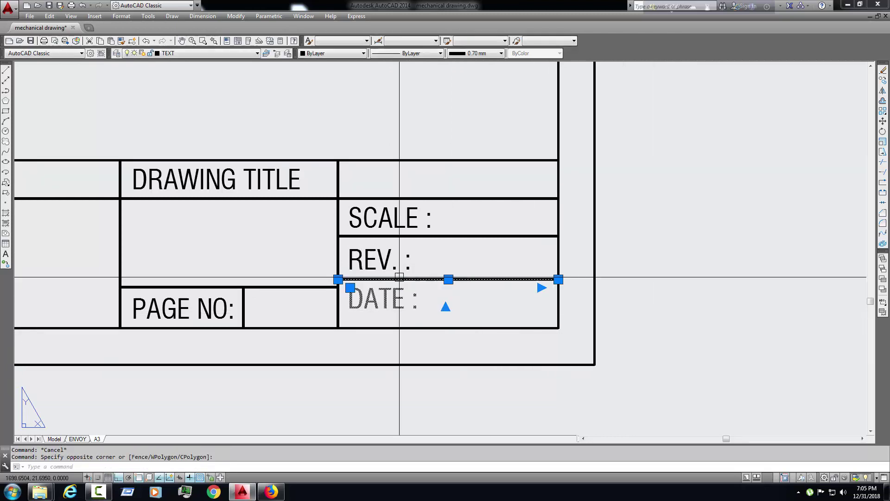
type("m")
key("Return")
left_click(401, 299)
key("Escape")
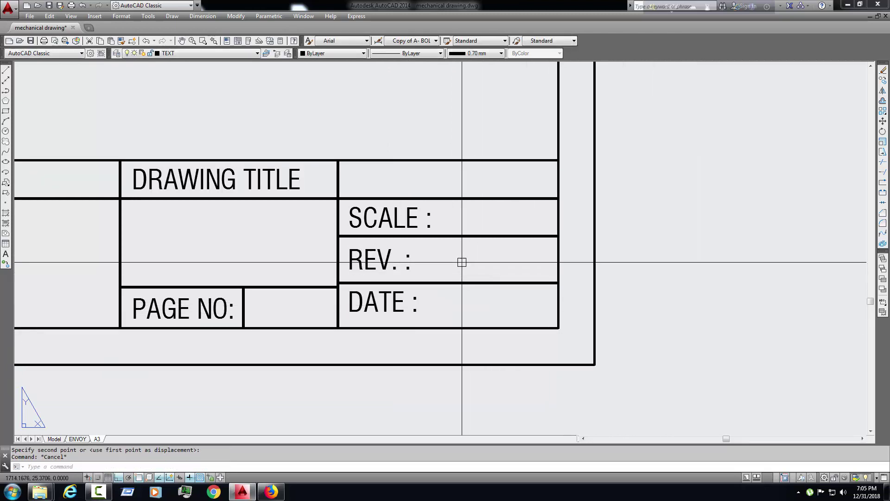
left_click(451, 252)
left_click(393, 226)
left_click(426, 264)
left_click(426, 307)
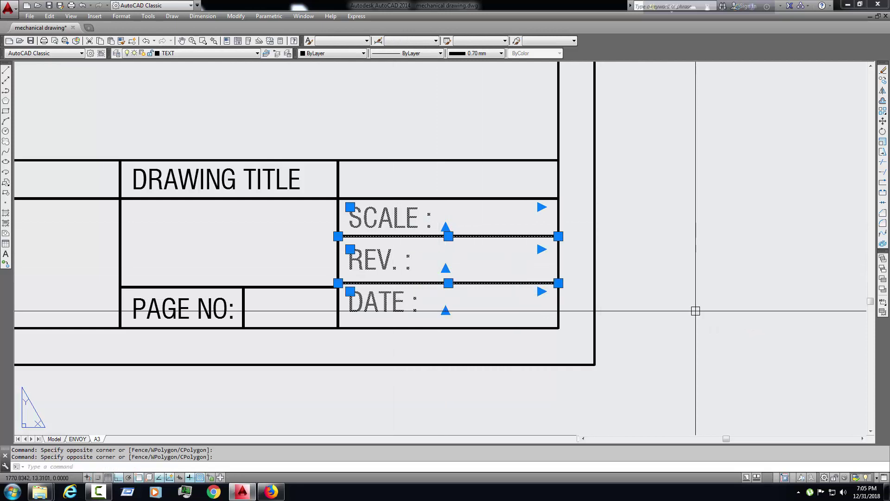
type("m")
key("Return")
left_click(701, 313)
key("Escape")
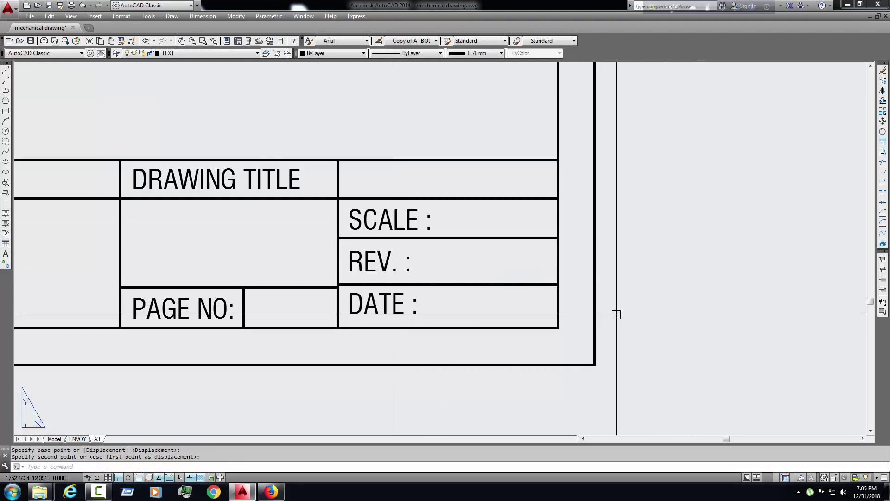
Start moving the line under SCALE, then cancel the move.
left_click(505, 231)
left_click(523, 270)
type("m")
key("Return")
left_click(701, 299)
key("Escape")
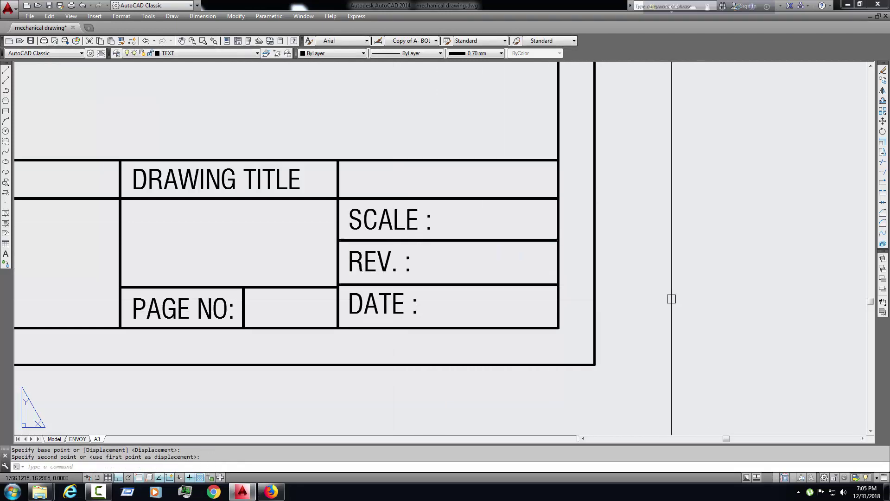
scroll(515, 306, "down", 2)
scroll(590, 316, "down", 1)
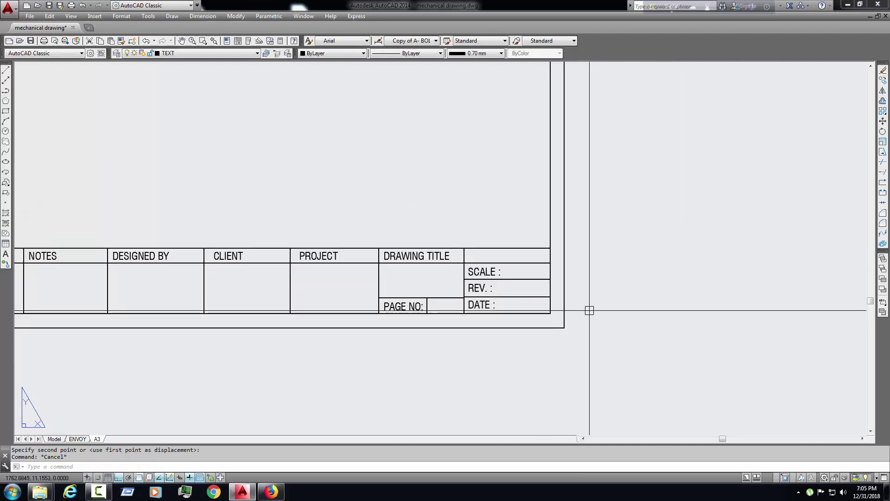
scroll(589, 315, "down", 1)
middle_click_drag(487, 313, 526, 313)
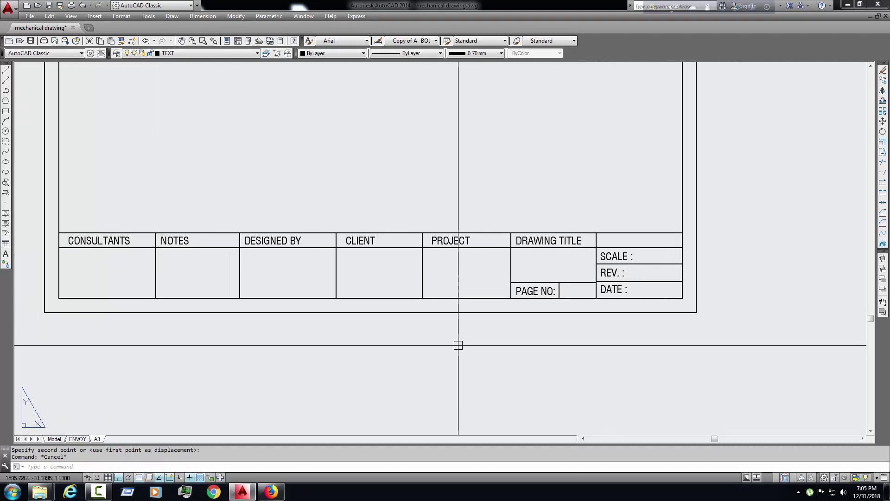
scroll(384, 347, "up", 1)
scroll(173, 275, "up", 3)
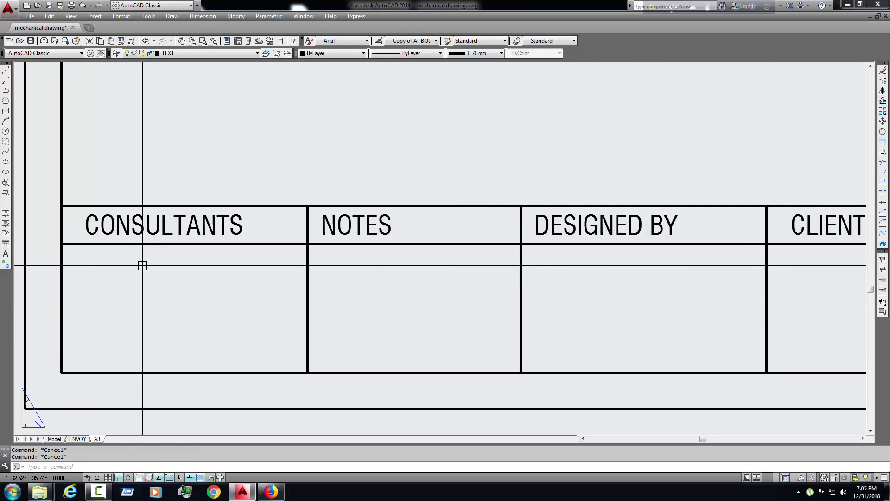
scroll(182, 288, "down", 1)
scroll(182, 288, "up", 1)
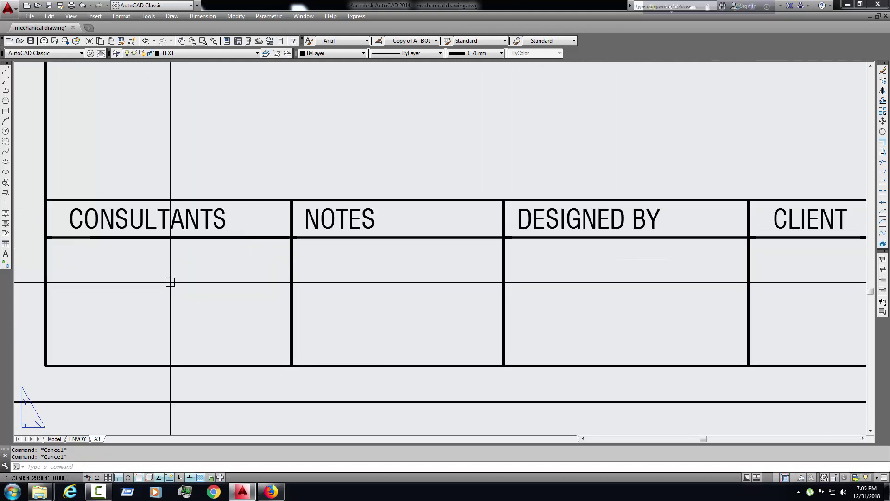
scroll(293, 299, "up", 2)
middle_click_drag(432, 316, 334, 313)
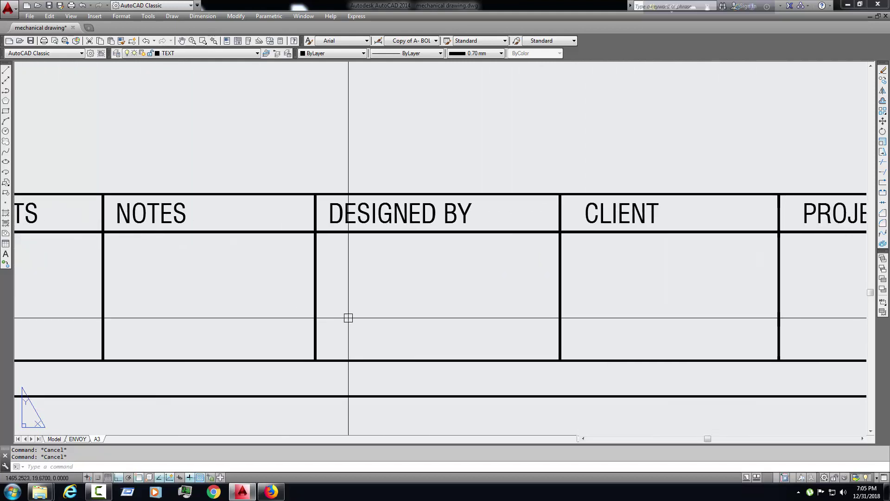
middle_click_drag(487, 320, 210, 302)
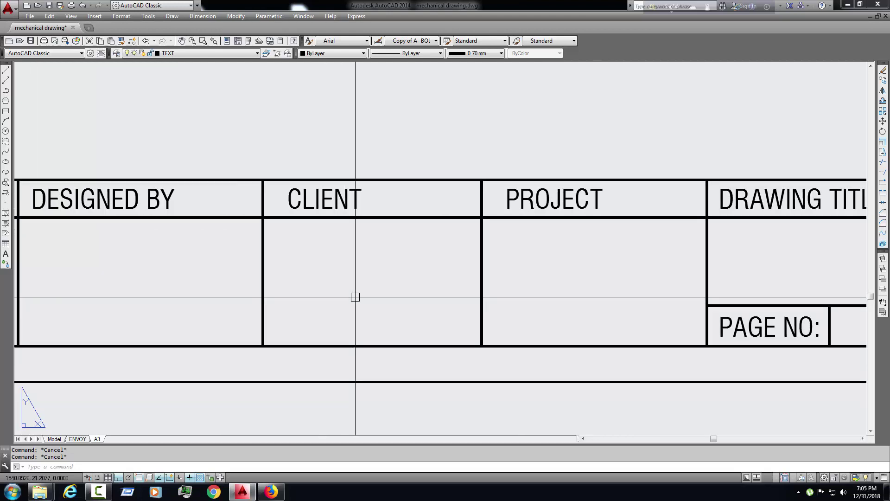
middle_click_drag(521, 242, 501, 244)
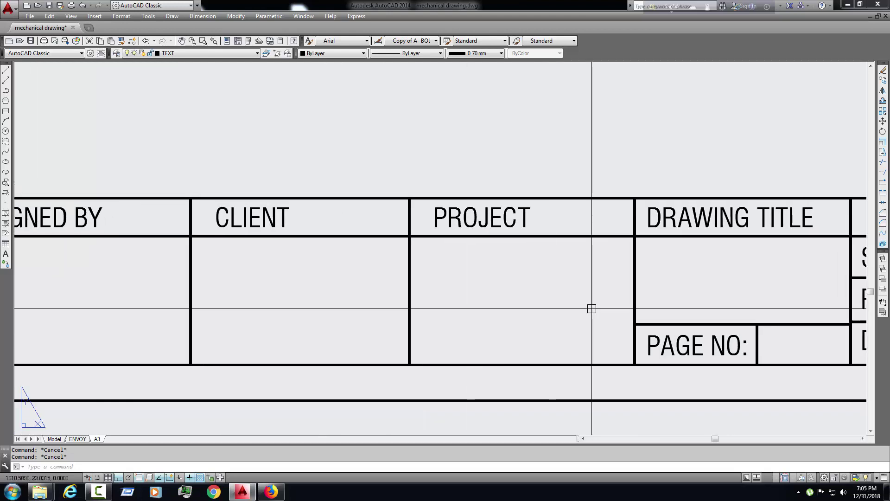
middle_click_drag(592, 306, 327, 293)
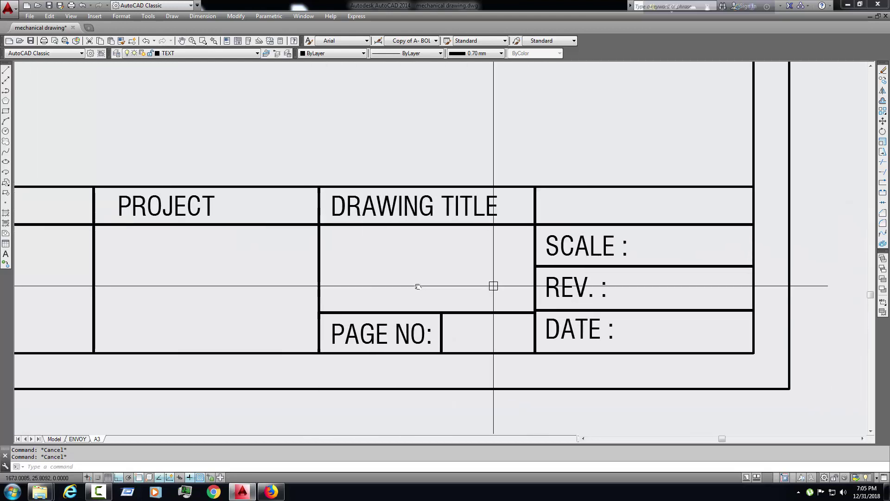
middle_click_drag(487, 286, 349, 282)
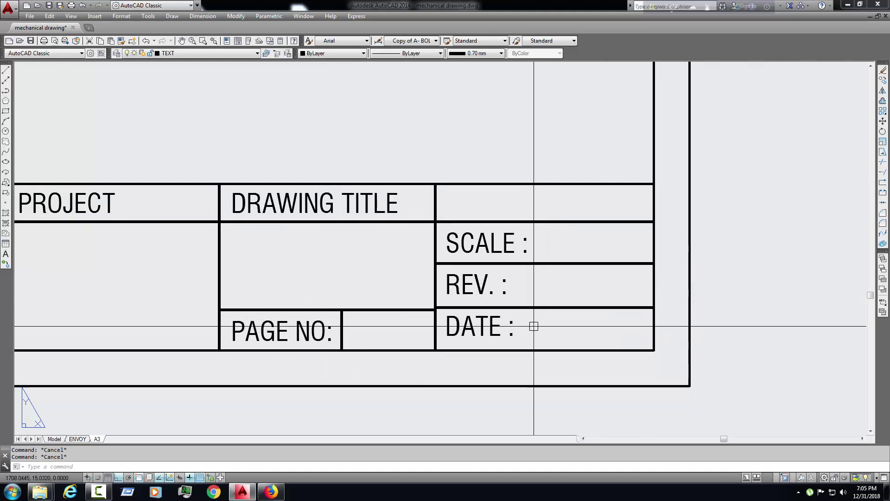
scroll(536, 327, "down", 5)
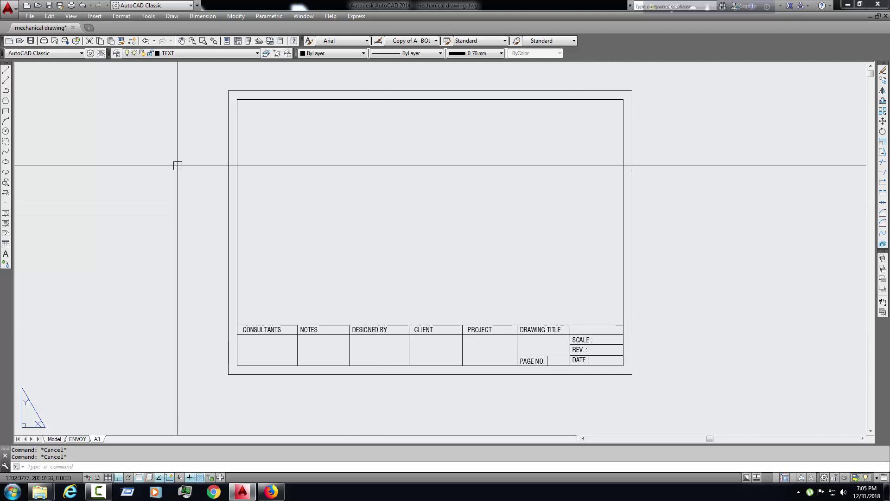
Enable the Viewports toolbar and start a Single Viewport on the sheet.
right_click(182, 43)
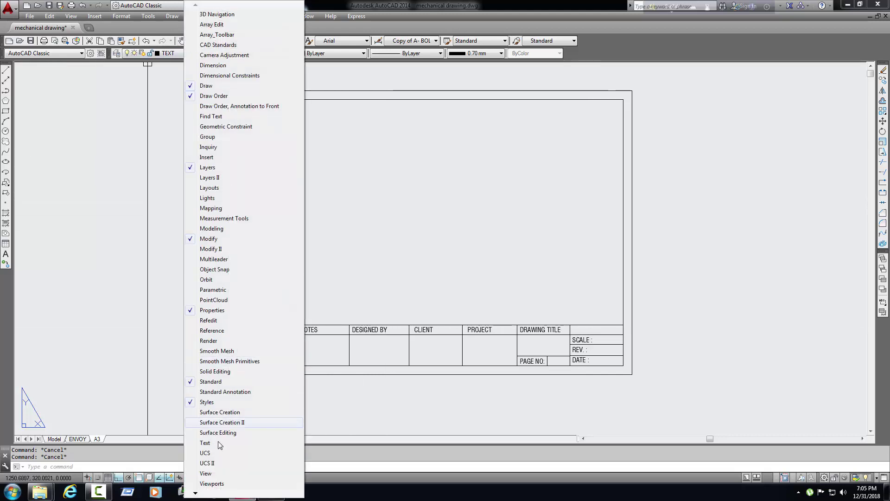
left_click(212, 484)
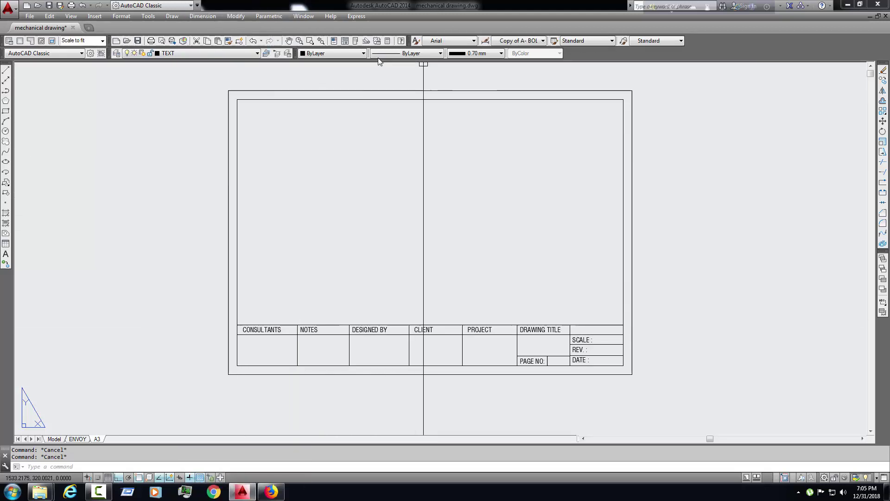
left_click(310, 42)
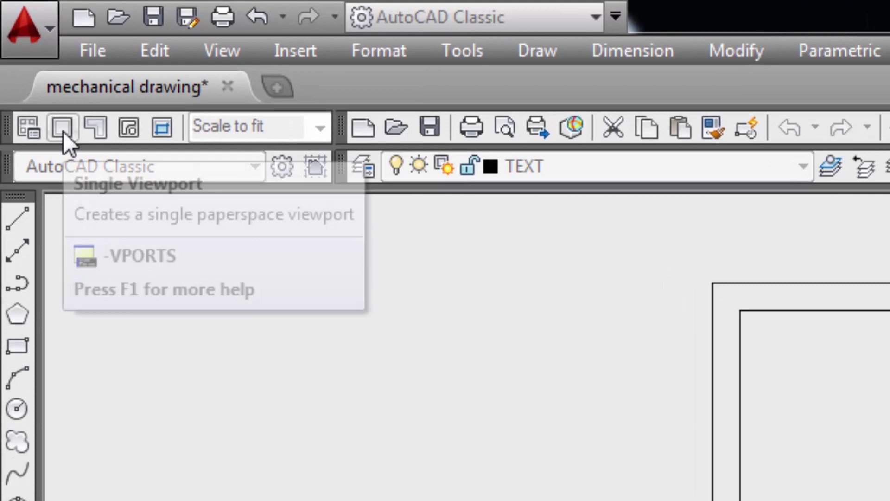
left_click(64, 131)
Draw the viewport over the sheet's drawing area and activate it.
left_click(236, 99)
left_click(581, 264)
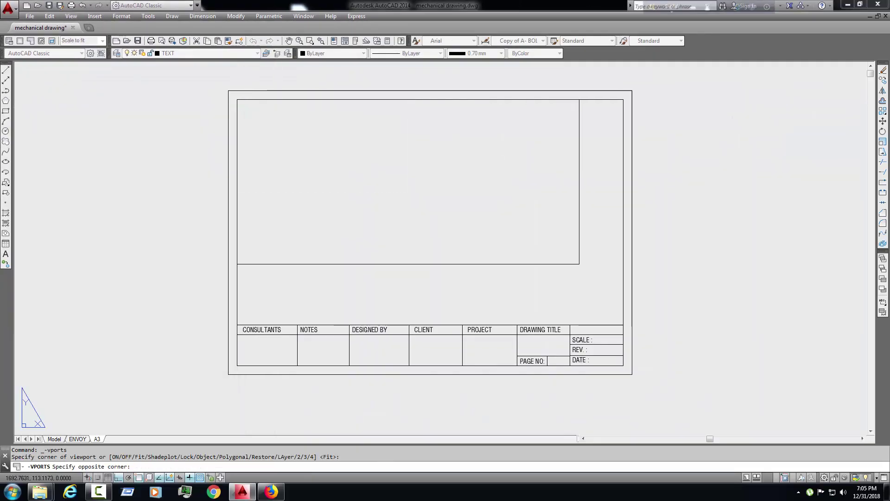
left_click(623, 325)
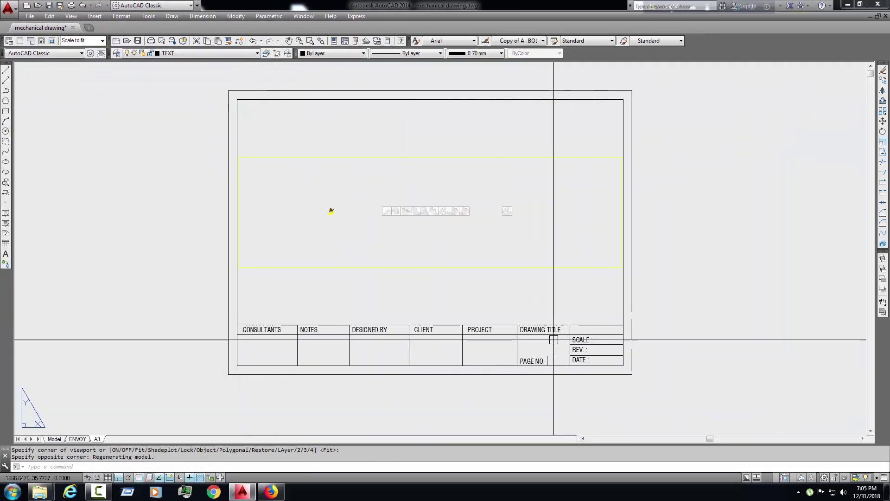
double_click(446, 237)
scroll(348, 209, "up", 5)
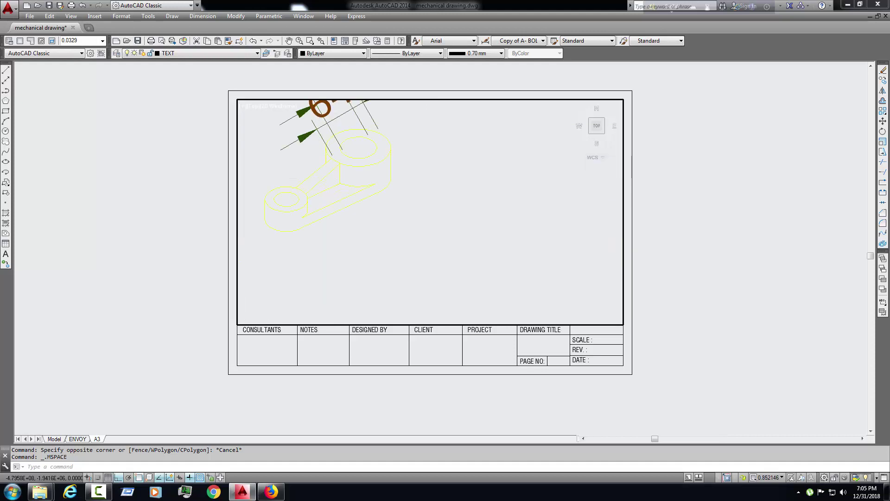
scroll(412, 212, "down", 3)
Select the whole isometric part and change its colour to Blue.
left_click(348, 185)
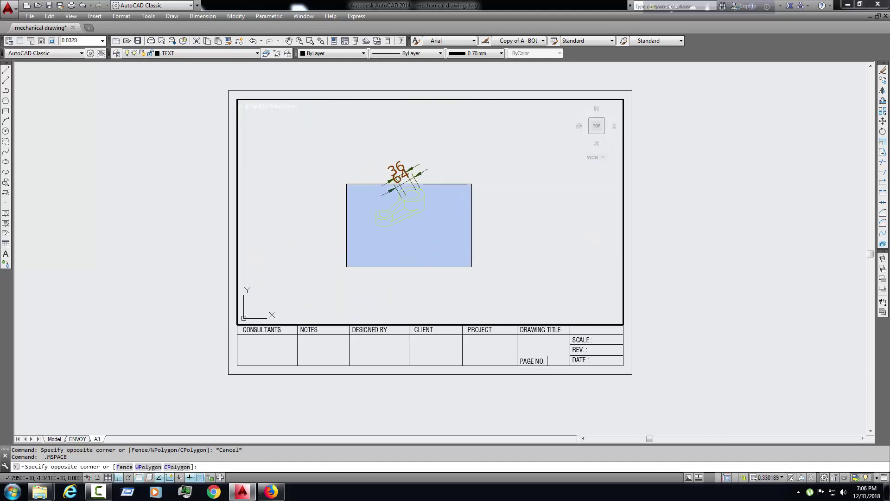
left_click(473, 268)
left_click(316, 53)
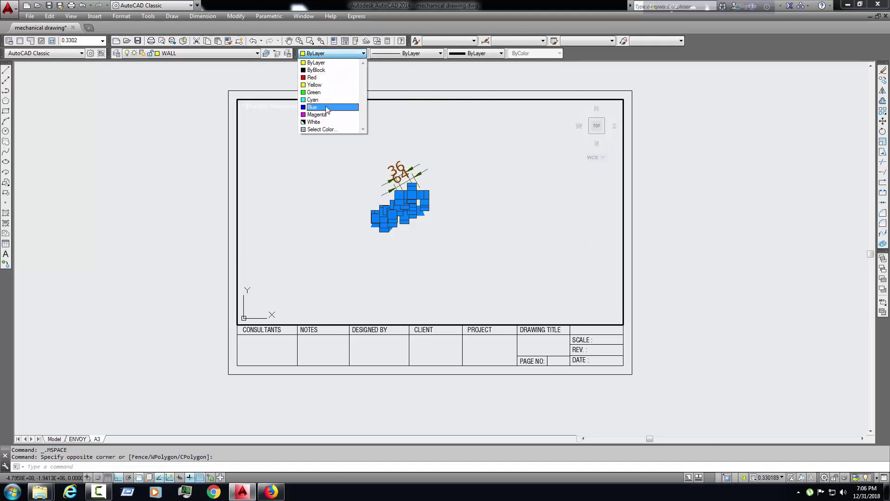
left_click(326, 107)
key("Escape")
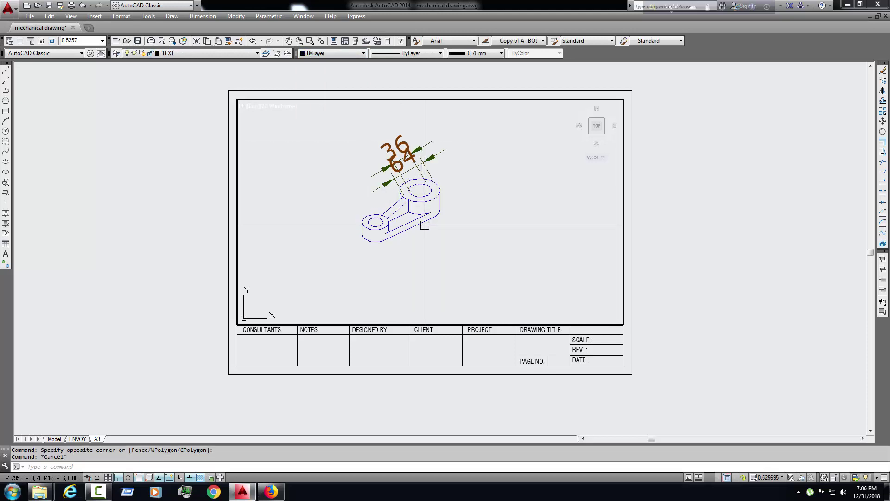
scroll(425, 224, "up", 2)
Zoom to the part and erase its 36 and 64 dimensions.
mouse_move(424, 224)
middle_mouse_down()
mouse_move(483, 243)
mouse_move(487, 256)
middle_mouse_up()
left_click(482, 195)
left_click(390, 118)
key("Delete")
scroll(480, 230, "up", 2)
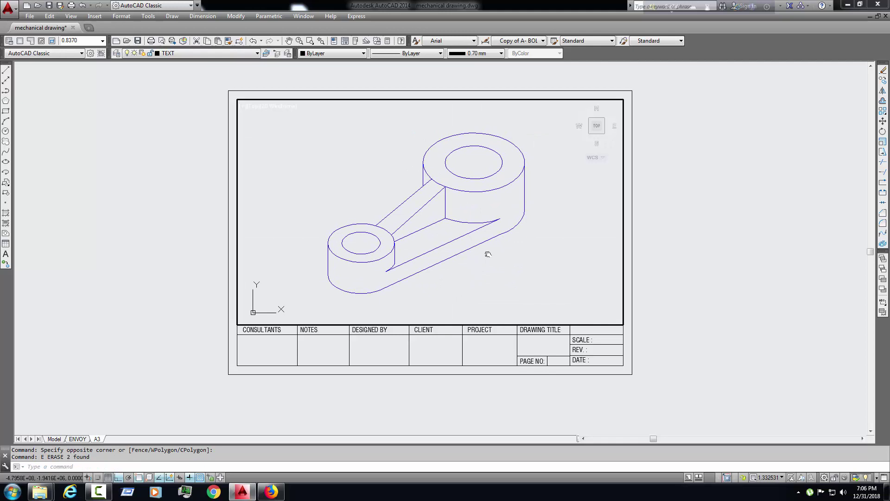
double_click(737, 232)
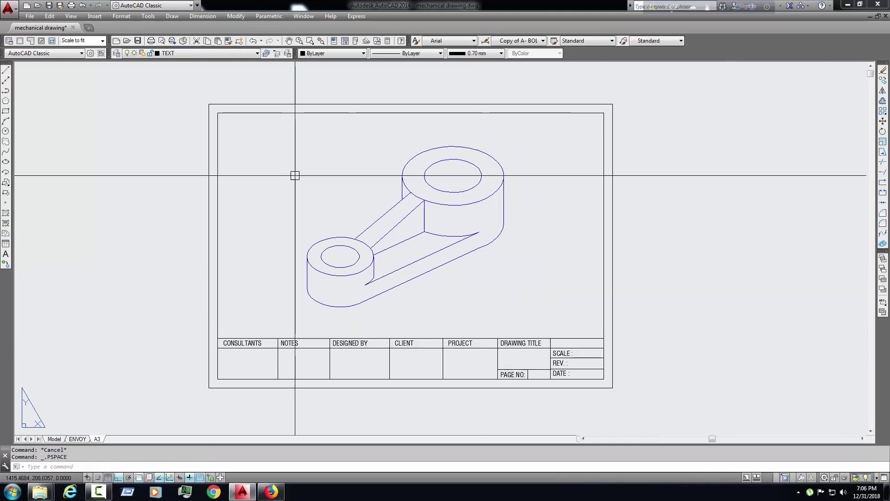